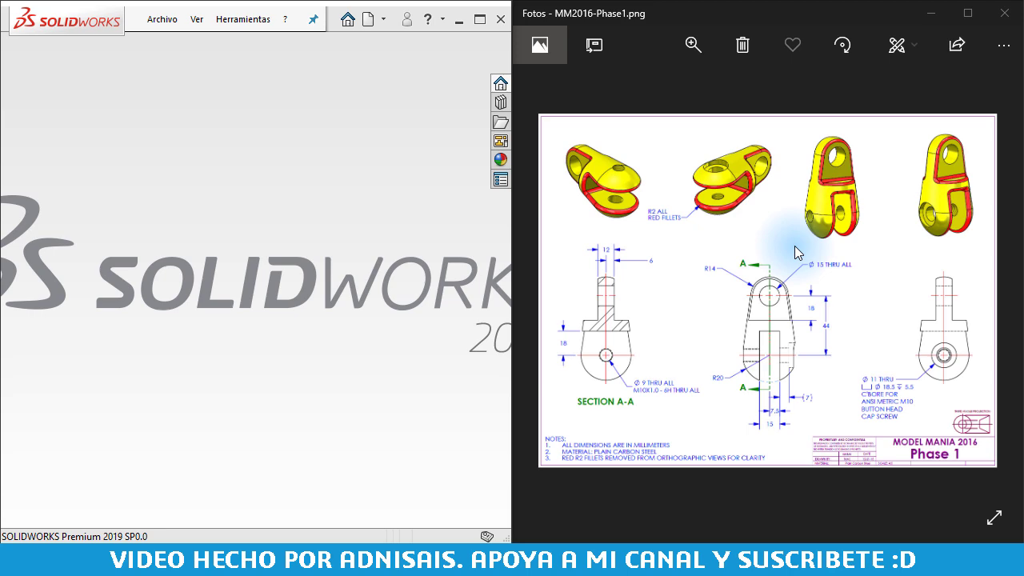
Zoom and pan the Phase 1 drawing in Photos to centre the front view with its R14, R20 and 44 dimensions.
double_click(618, 307)
left_click_drag(784, 317, 678, 245)
left_click_drag(811, 206, 780, 356)
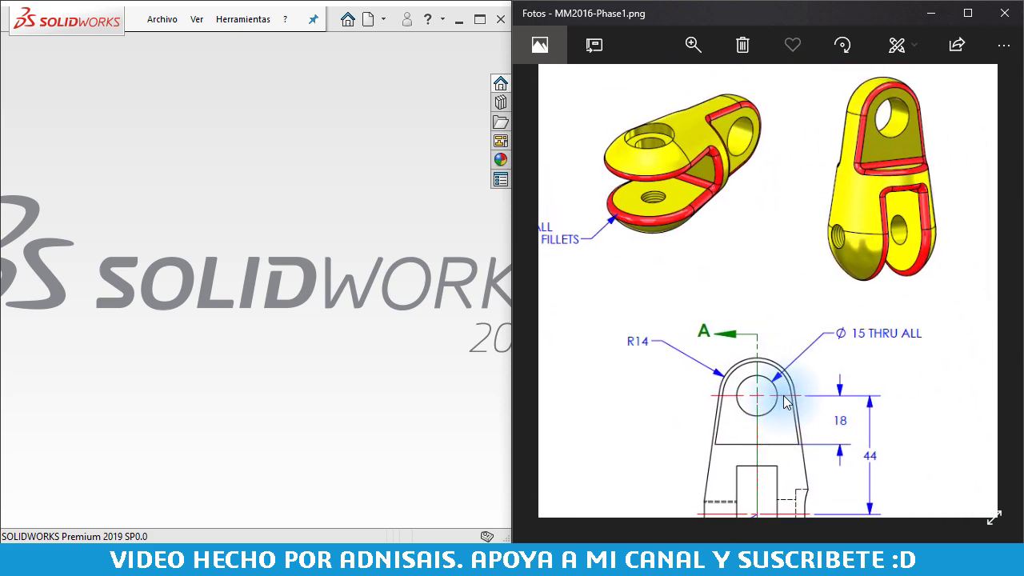
left_click_drag(792, 405, 769, 278)
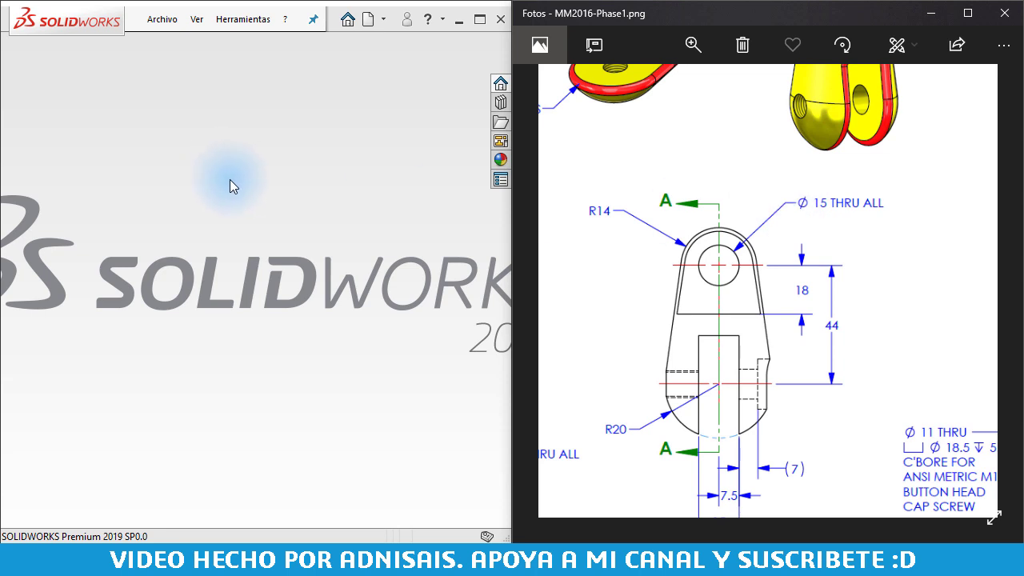
left_click_drag(685, 256, 720, 202)
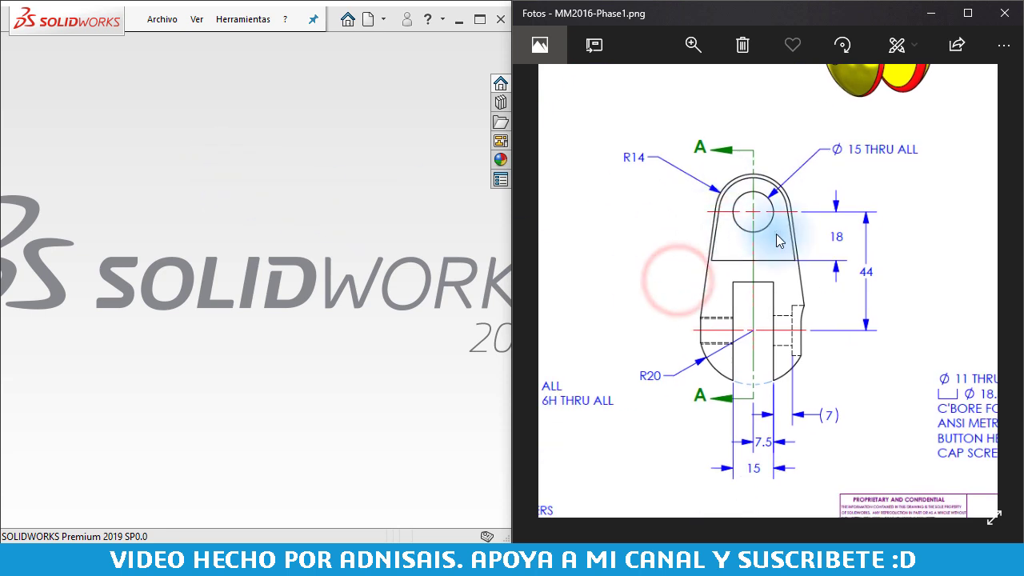
left_click(208, 238)
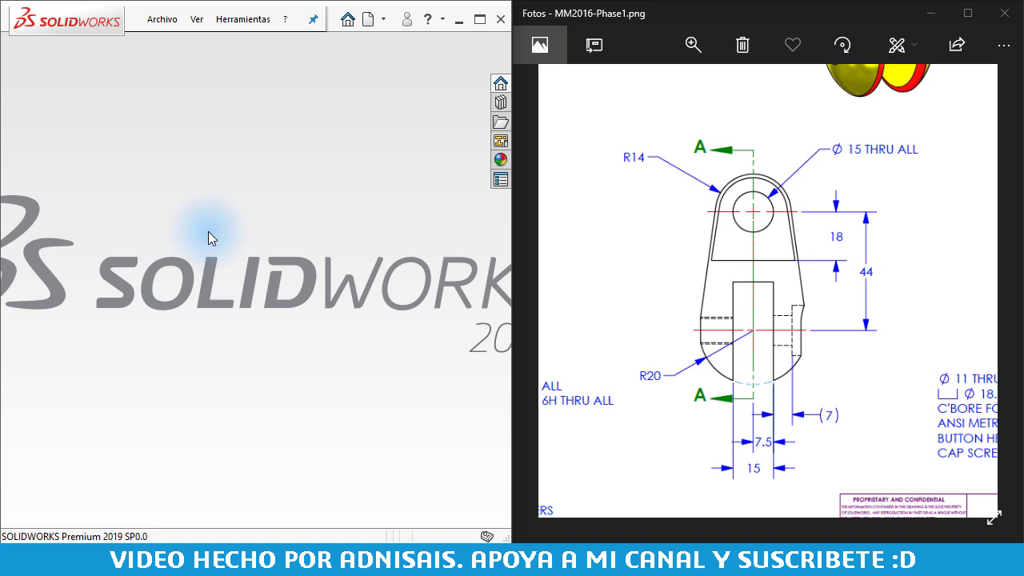
key("ctrl+n")
Create a new part from the Modelamiento template and select the Alzado front plane.
left_click(302, 108)
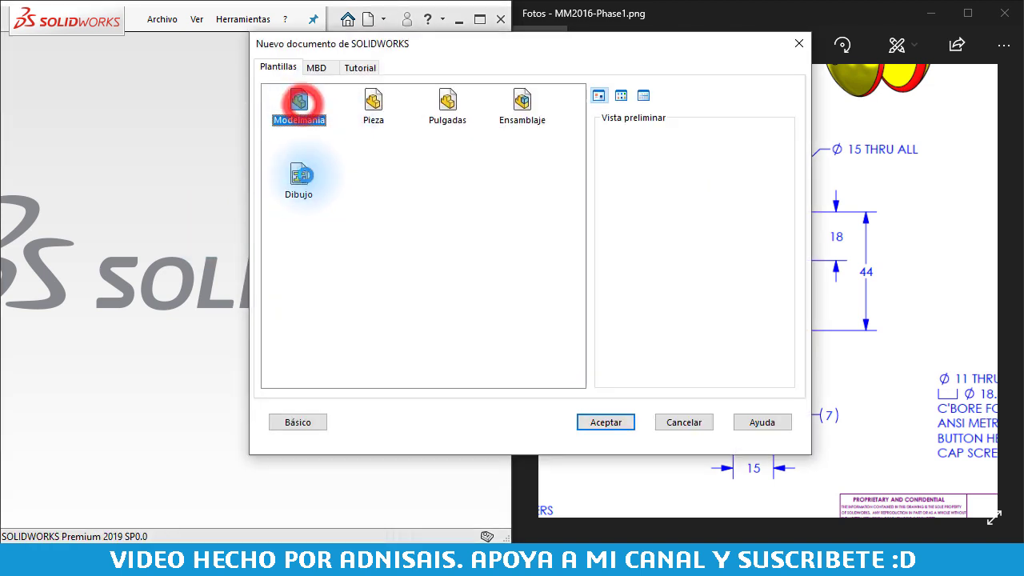
double_click(302, 107)
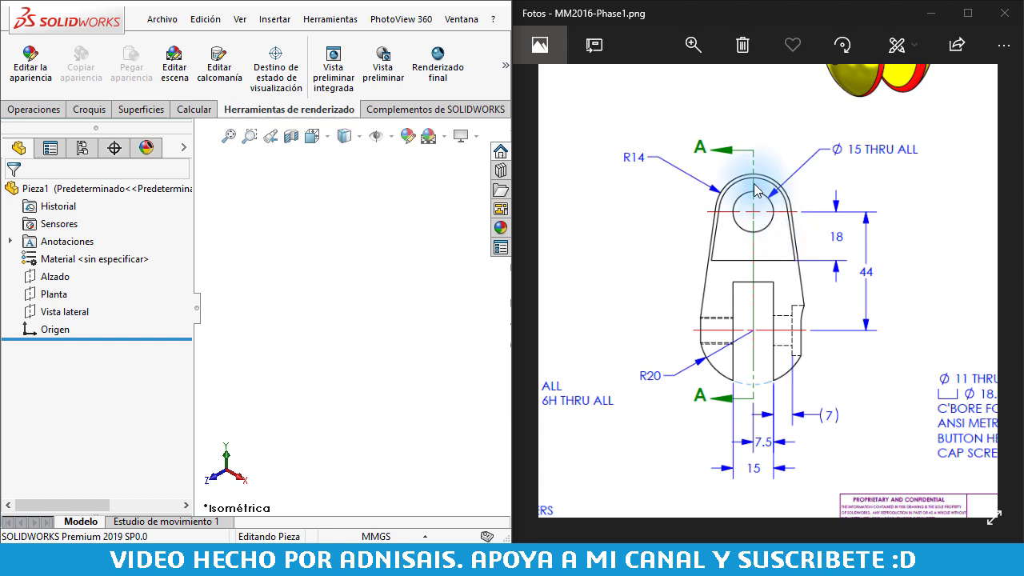
left_click(31, 279)
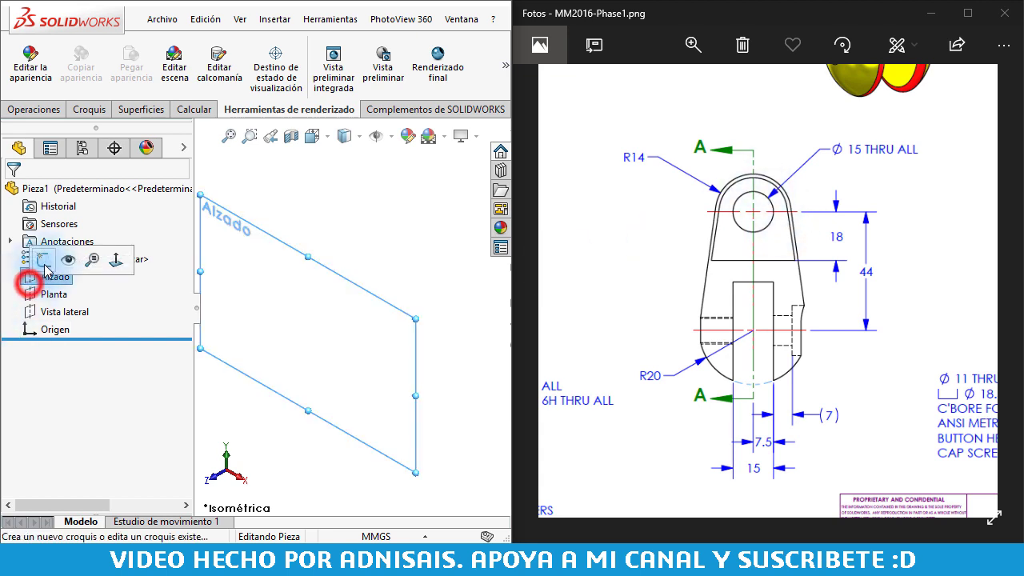
On Alzado, draw a vertical centerline up from the origin and an arc–line–arc half-profile.
left_click(46, 269)
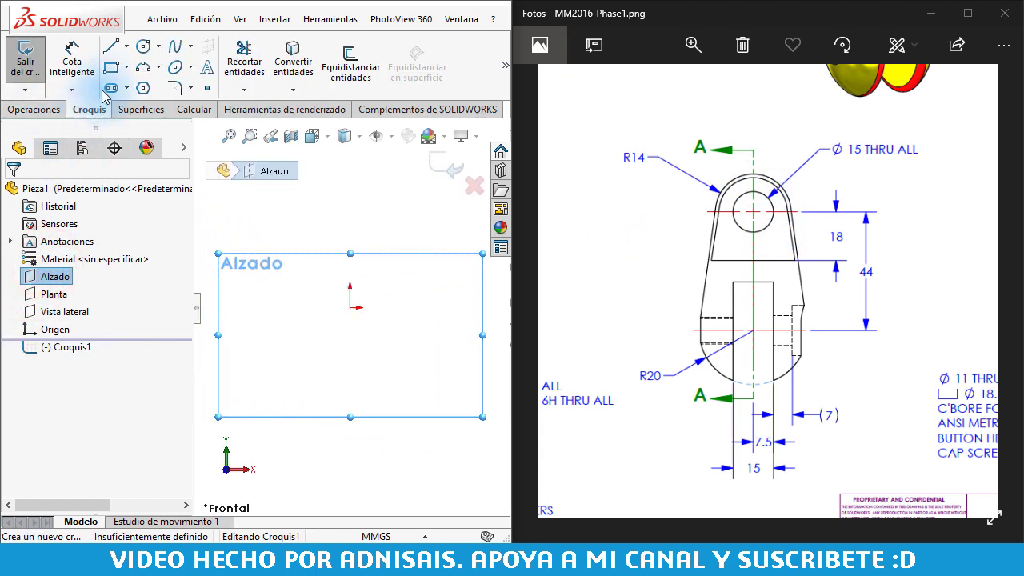
left_click(125, 48)
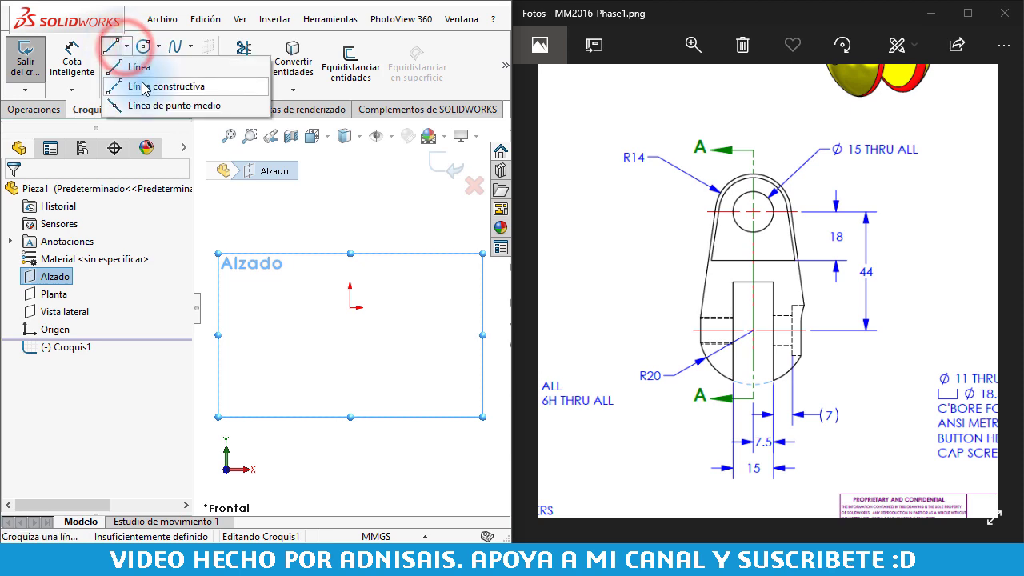
left_click(145, 87)
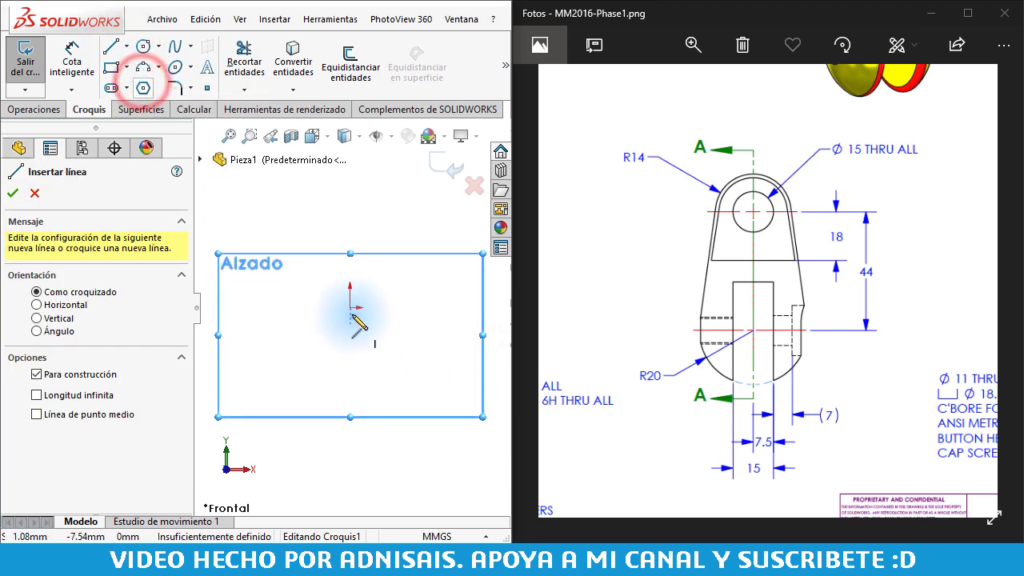
left_click(352, 308)
double_click(349, 189)
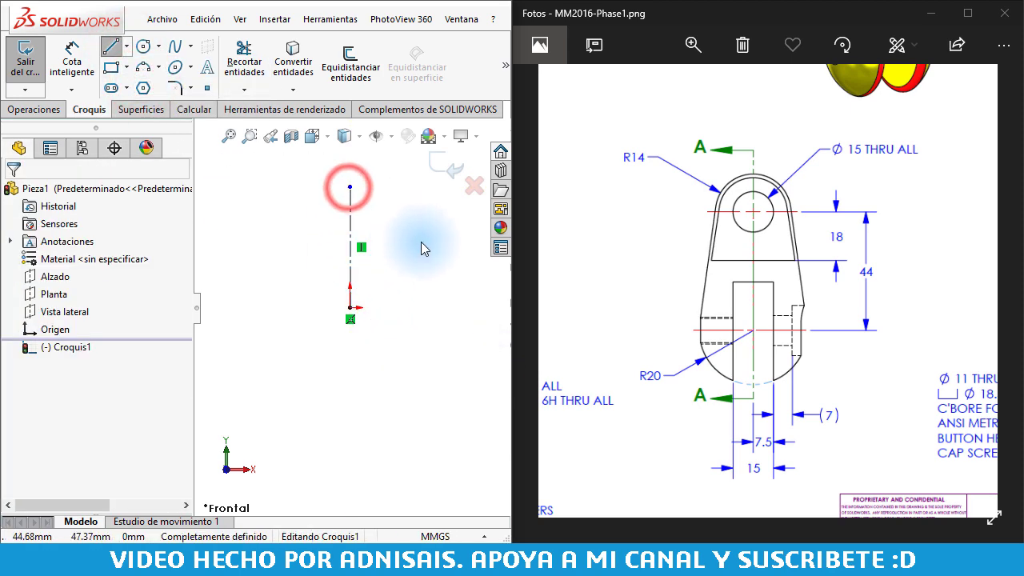
left_click(349, 187)
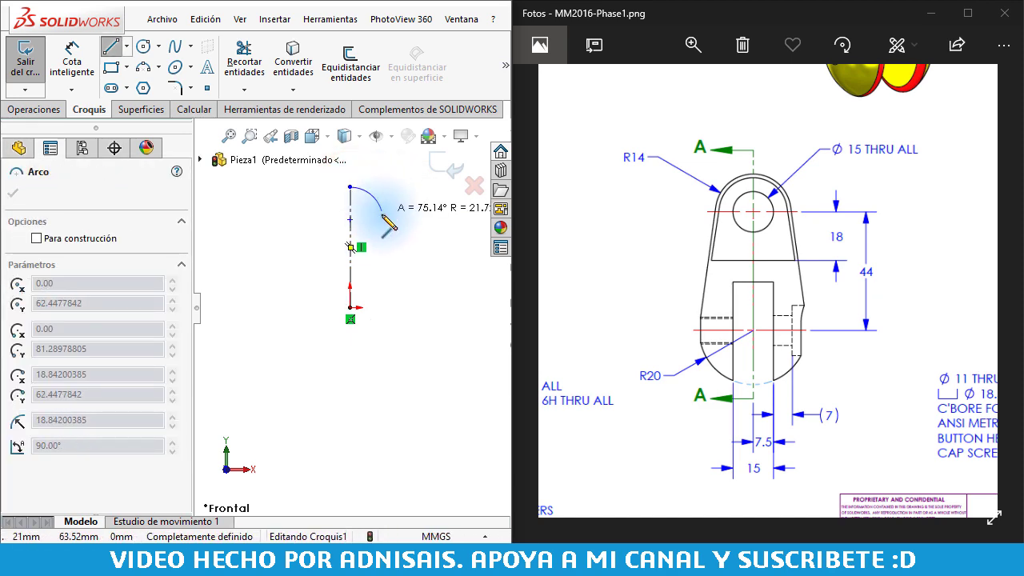
left_click(380, 216)
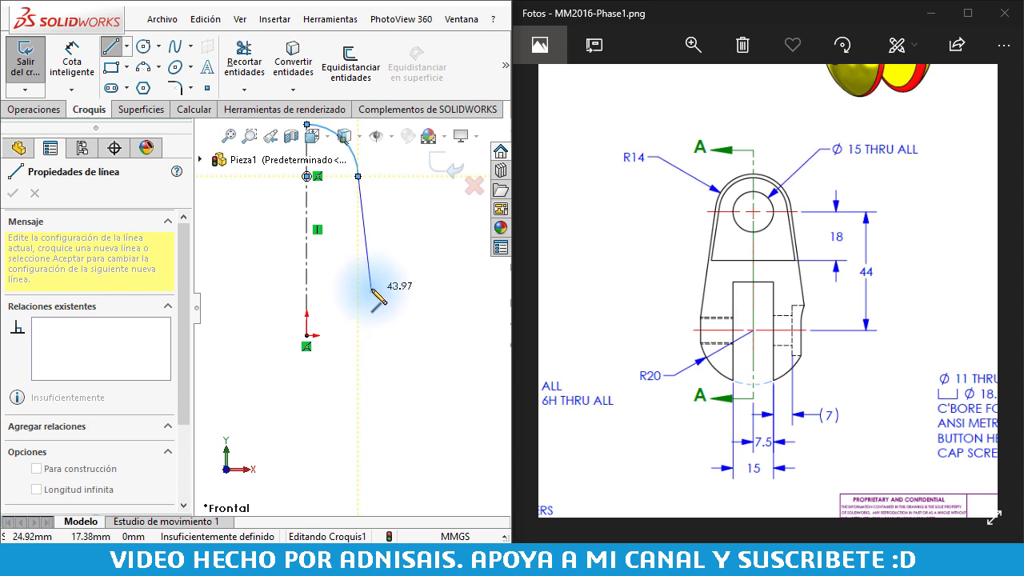
left_click(370, 291)
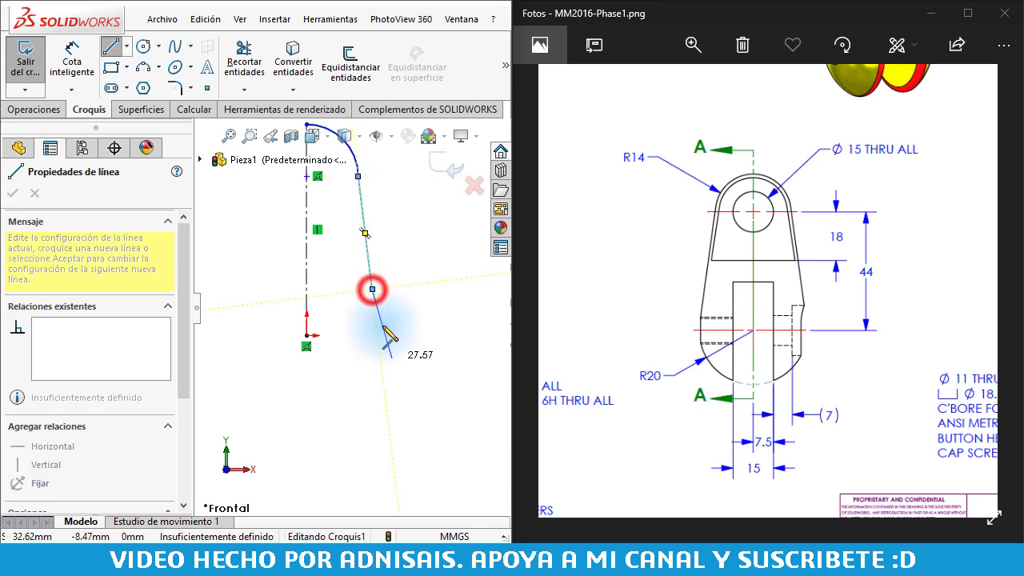
left_click(306, 335)
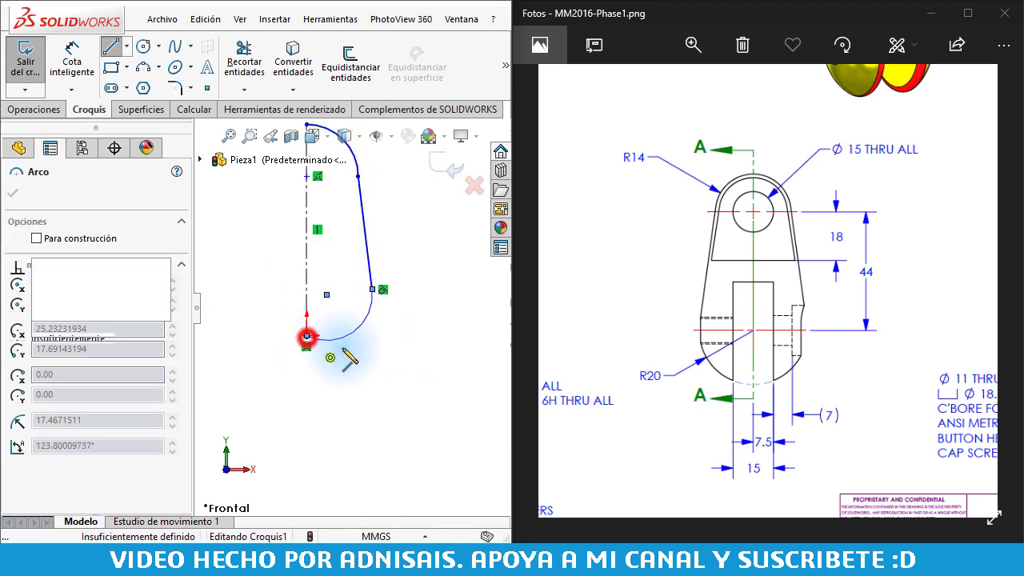
key("Escape")
key("f")
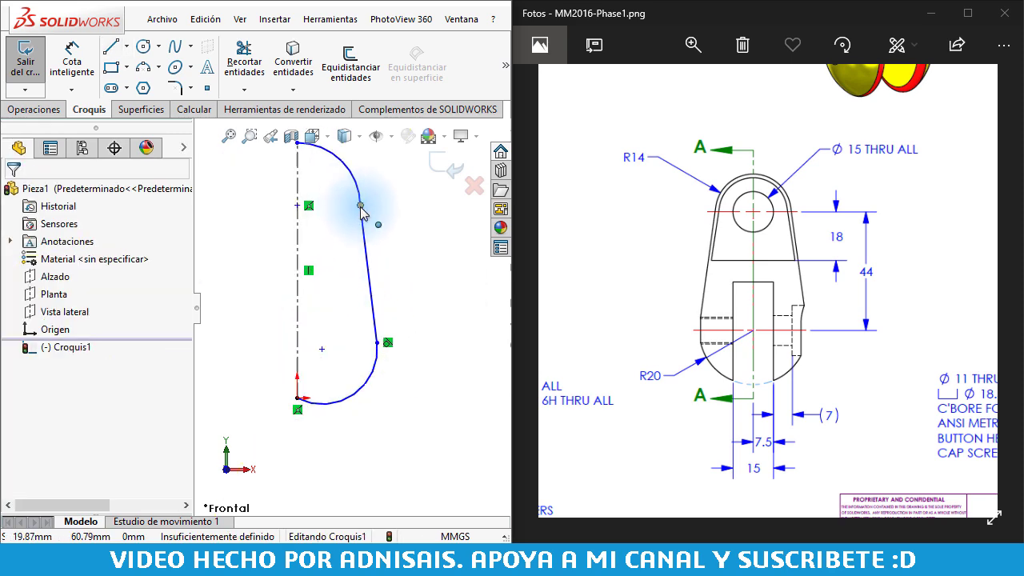
Constrain the upper arc–line junction and make the lower arc centre coincident with the centerline.
left_click(360, 205)
left_click(411, 110)
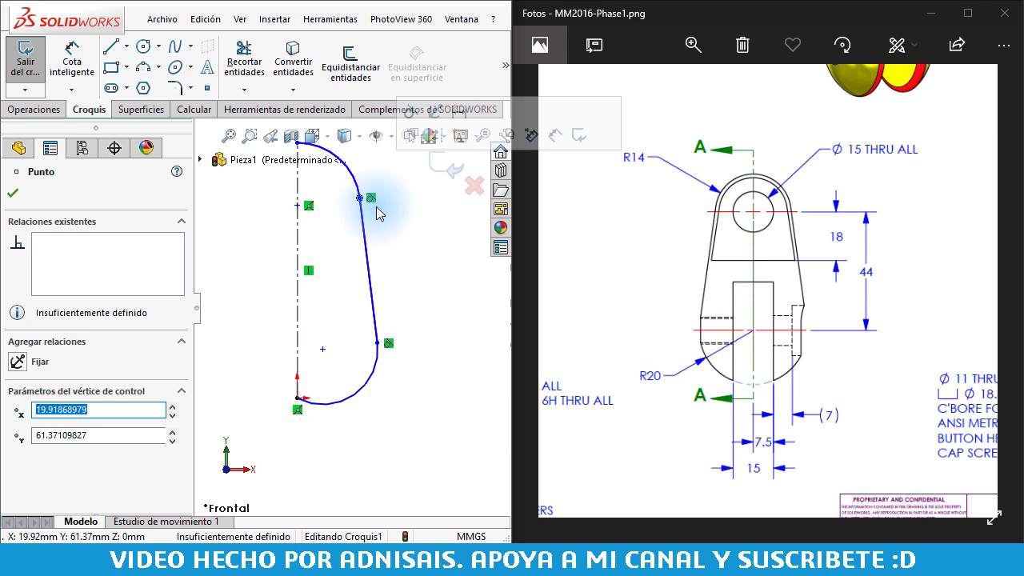
left_click(427, 283)
left_click(323, 348)
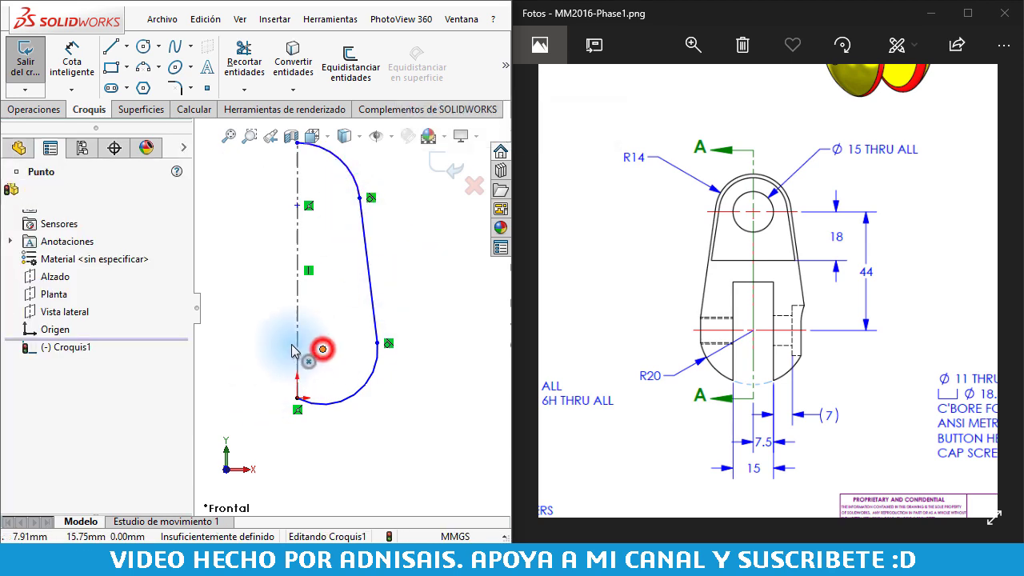
left_click(296, 344, "ctrl")
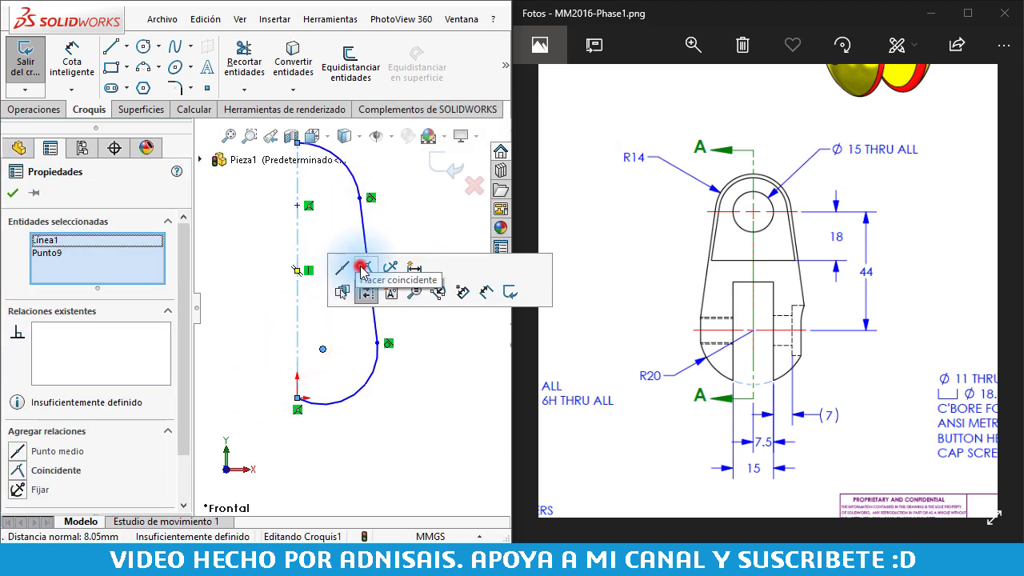
left_click(361, 268)
left_click(429, 358)
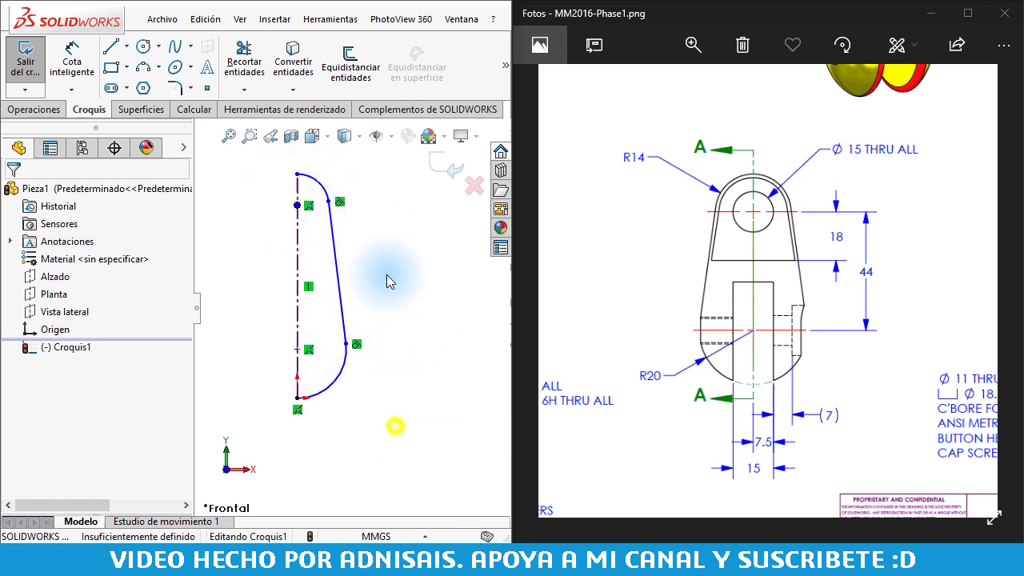
Dimension the two arc centres 44 mm apart vertically.
key("d")
left_click(298, 205)
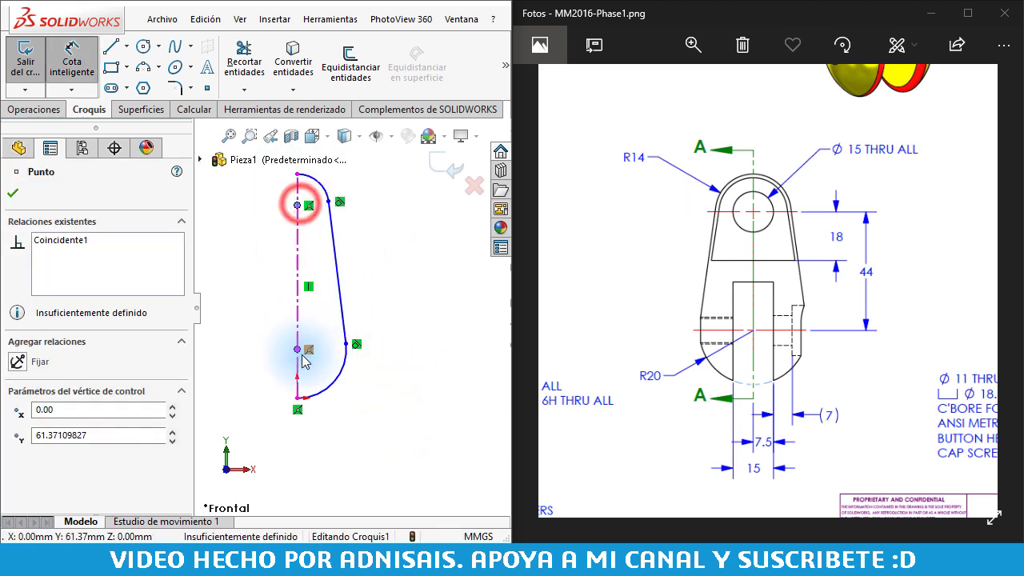
left_click(296, 348)
left_click(278, 331)
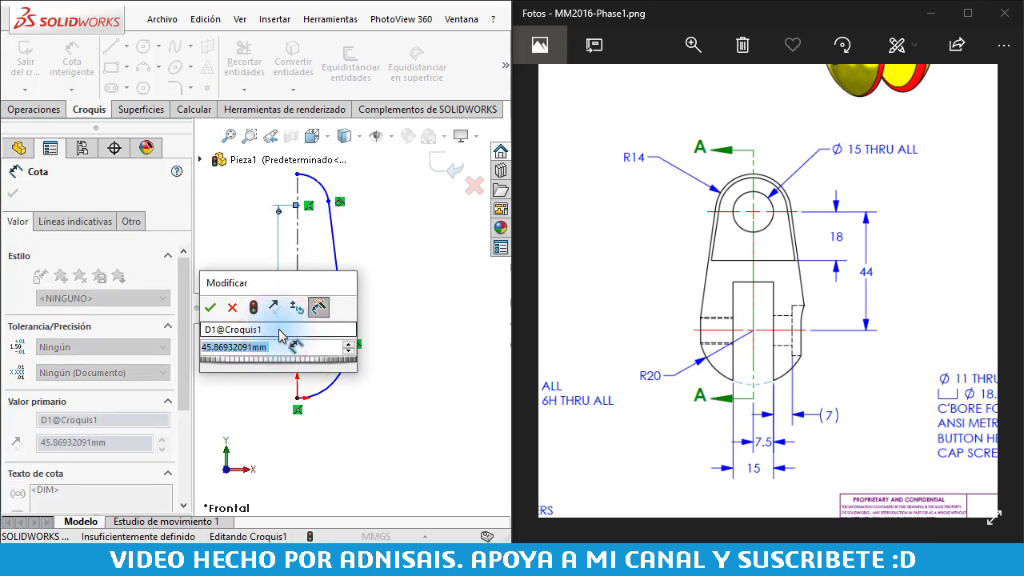
type("44")
key("Return")
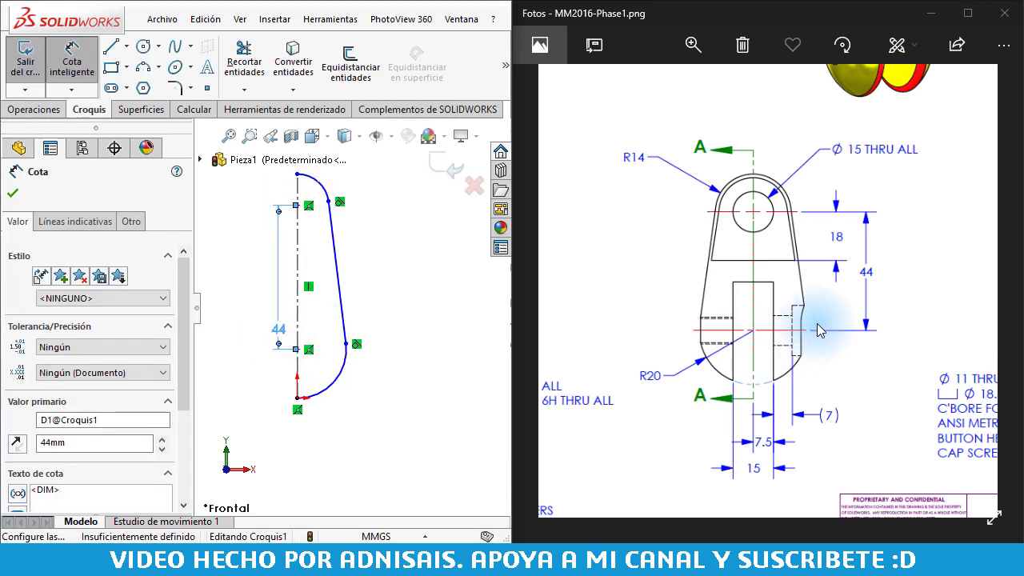
Set the upper arc radius to R14 and the lower arc radius to R20.
left_click(325, 193)
left_click(366, 172)
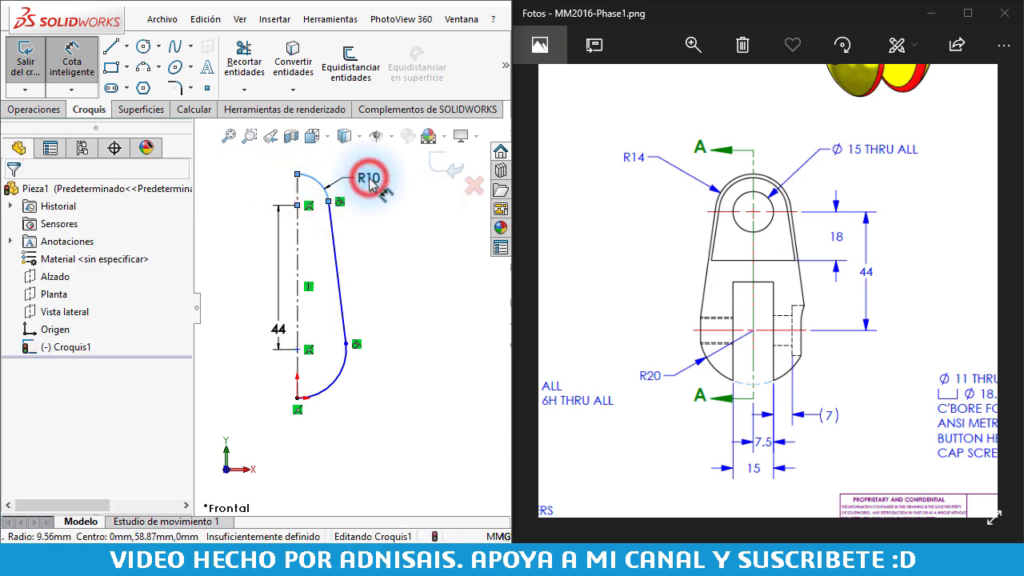
type("14")
key("Return")
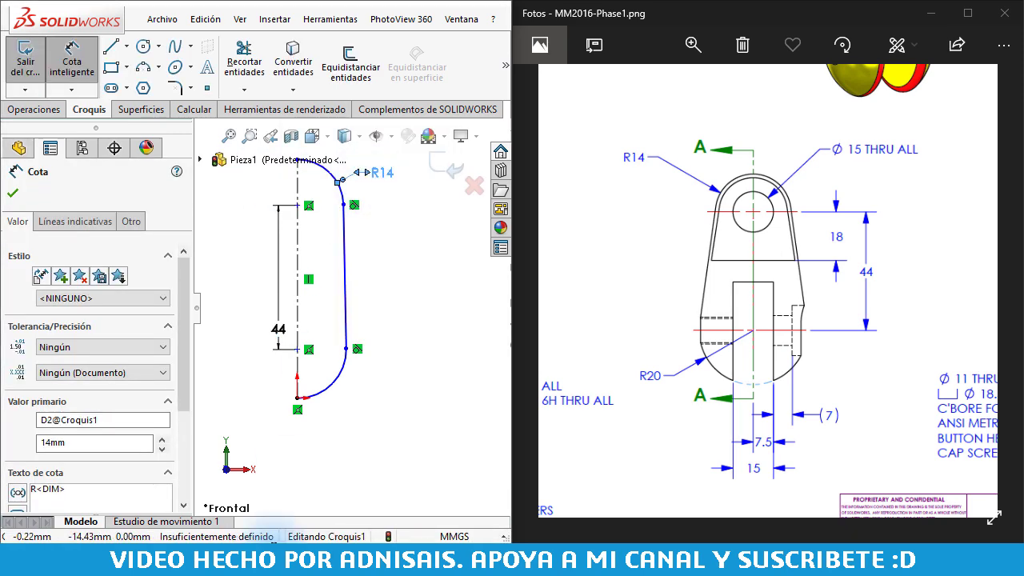
left_click(343, 370)
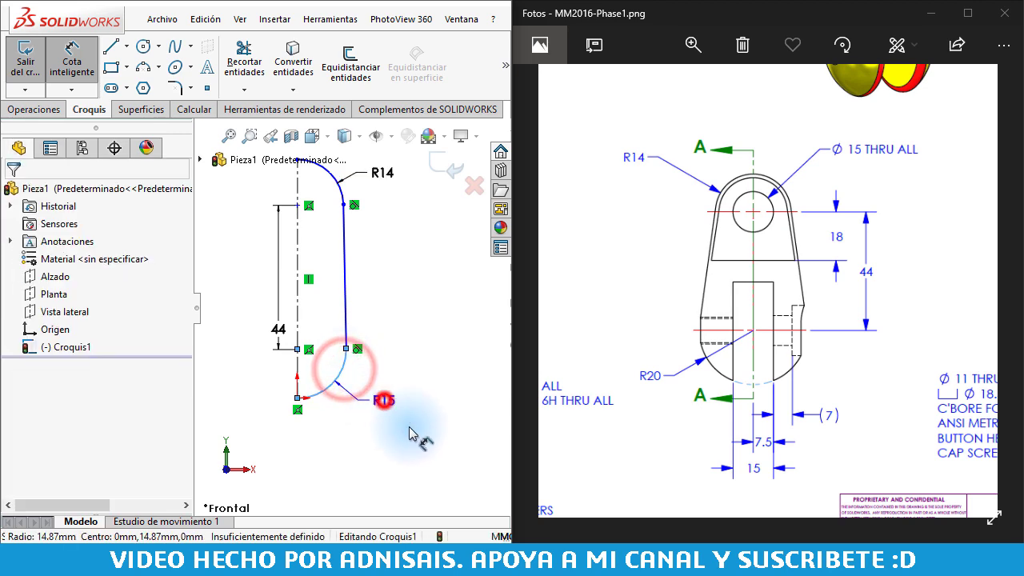
left_click(384, 404)
type("20")
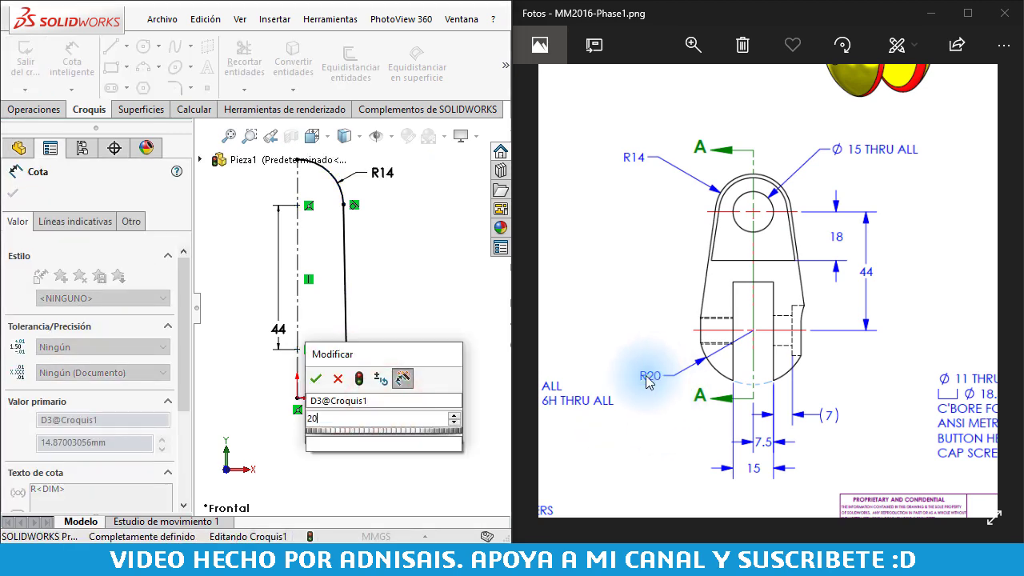
key("Return")
key("Escape")
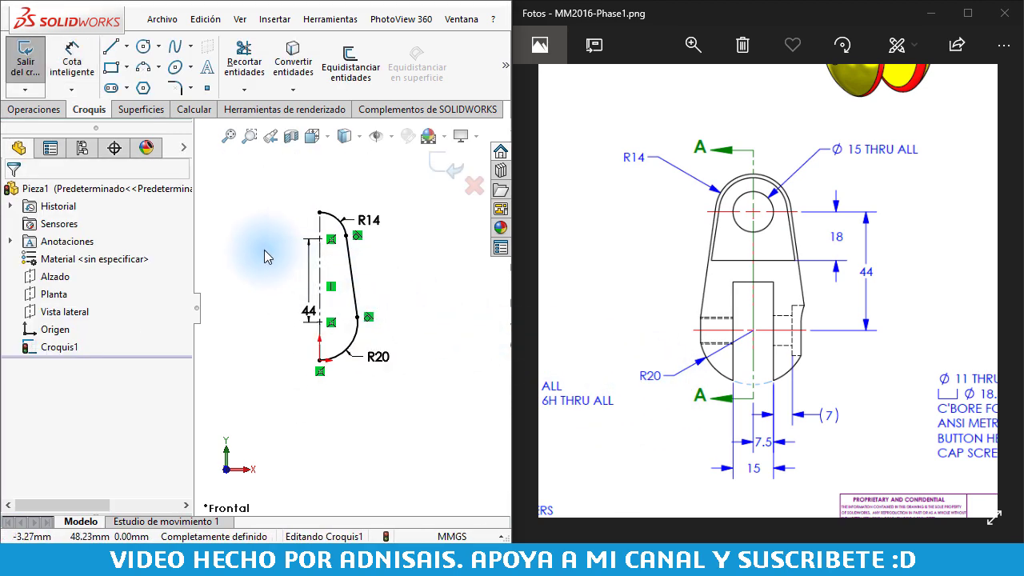
left_click(53, 110)
Revolve the auto-closed profile a full 360° about Línea1 to create Revolución1.
left_click(88, 80)
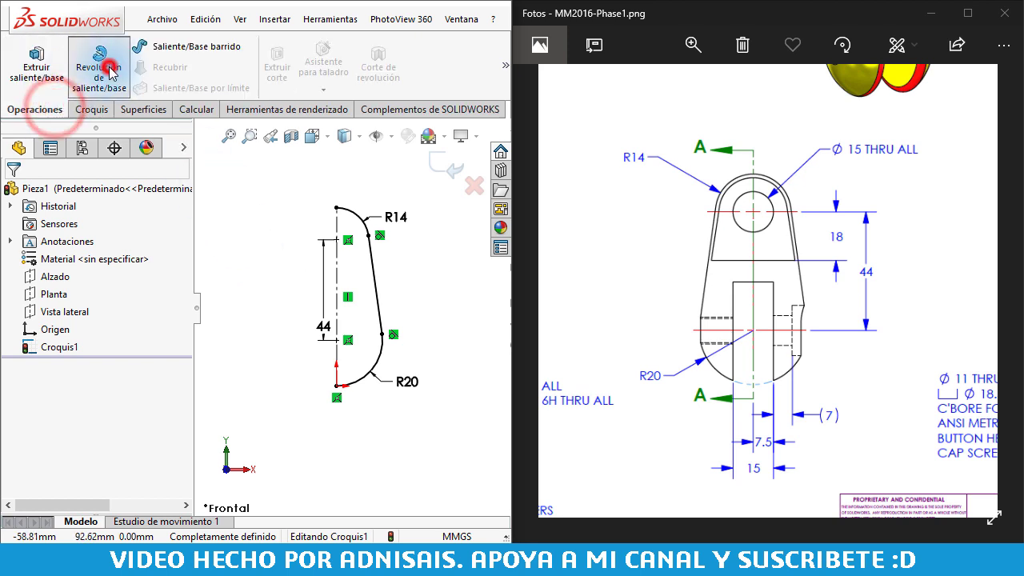
left_click_drag(432, 197, 512, 190)
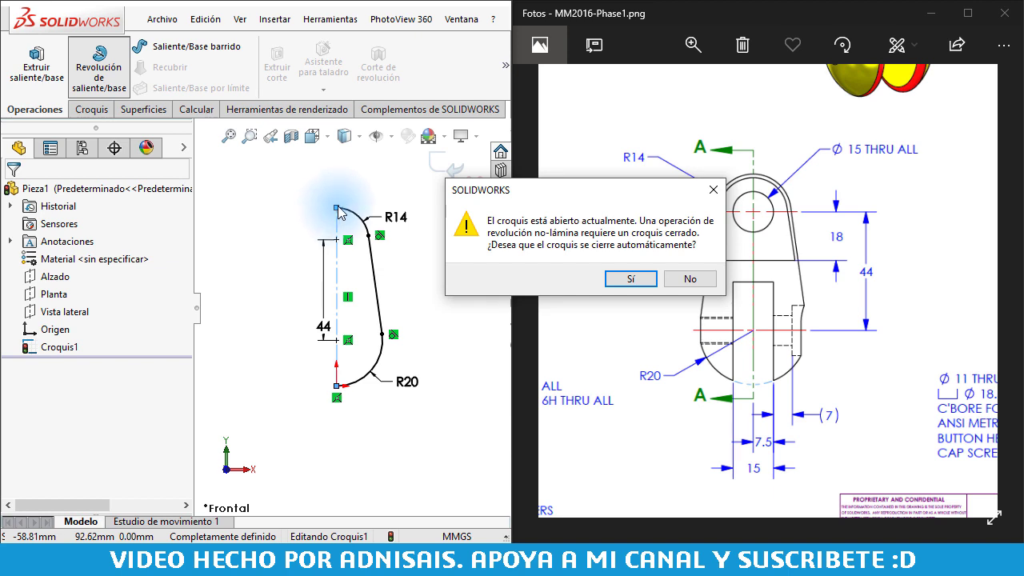
left_click(628, 278)
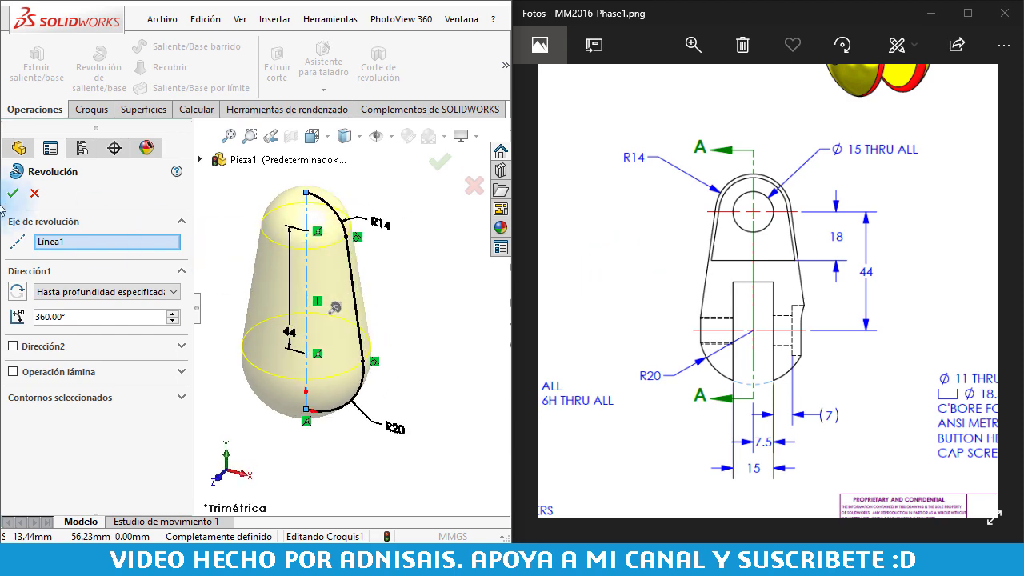
left_click(11, 194)
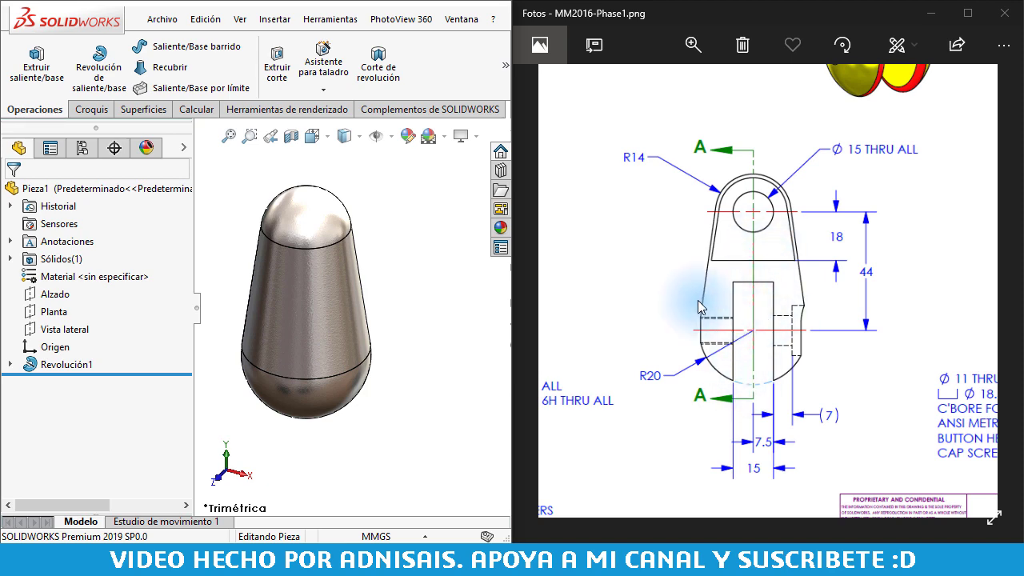
left_click_drag(656, 283, 916, 274)
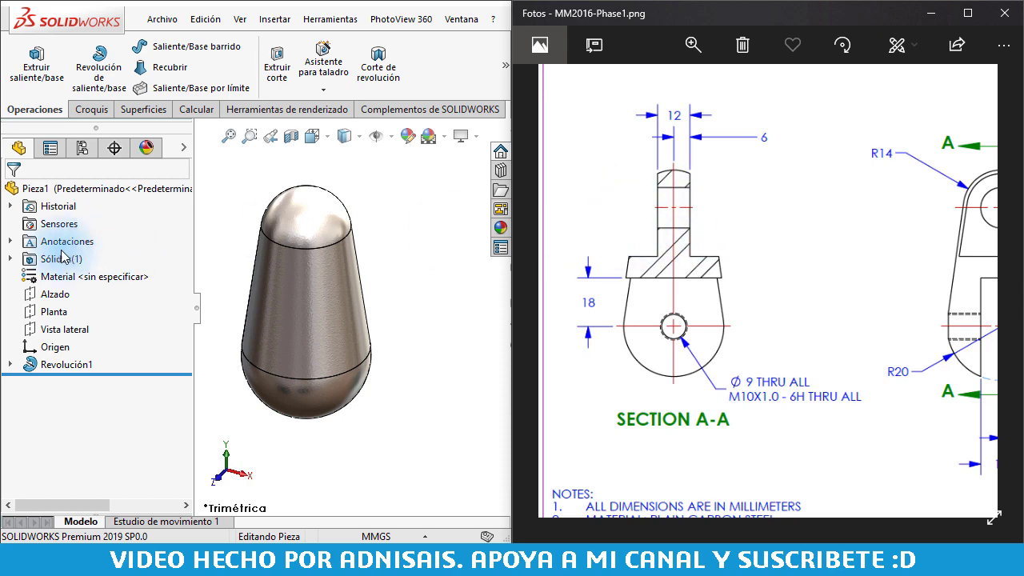
On Vista lateral, draw a vertical centreline and a rectangle beside the part's rounded top.
left_click(40, 327)
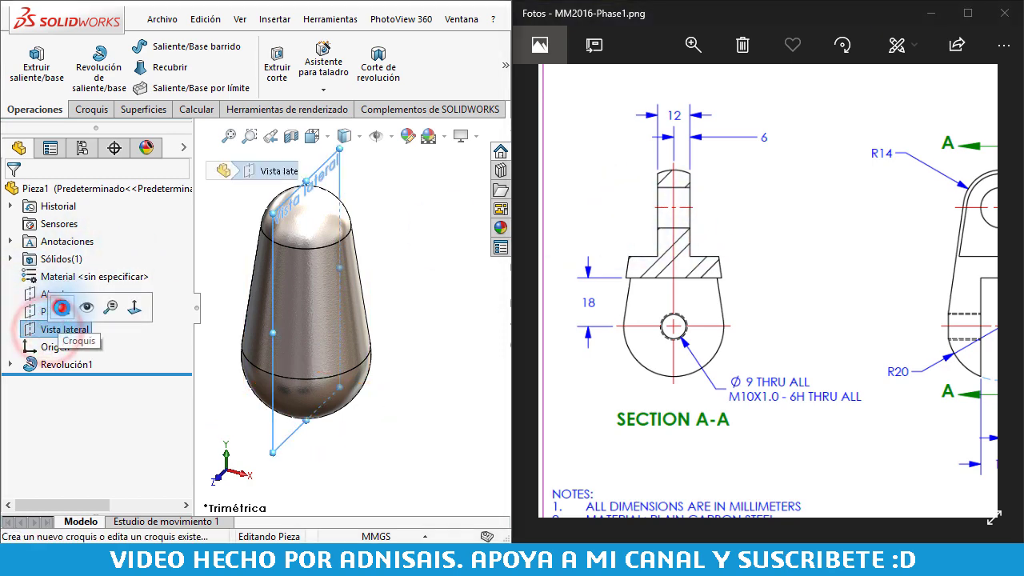
left_click(61, 306)
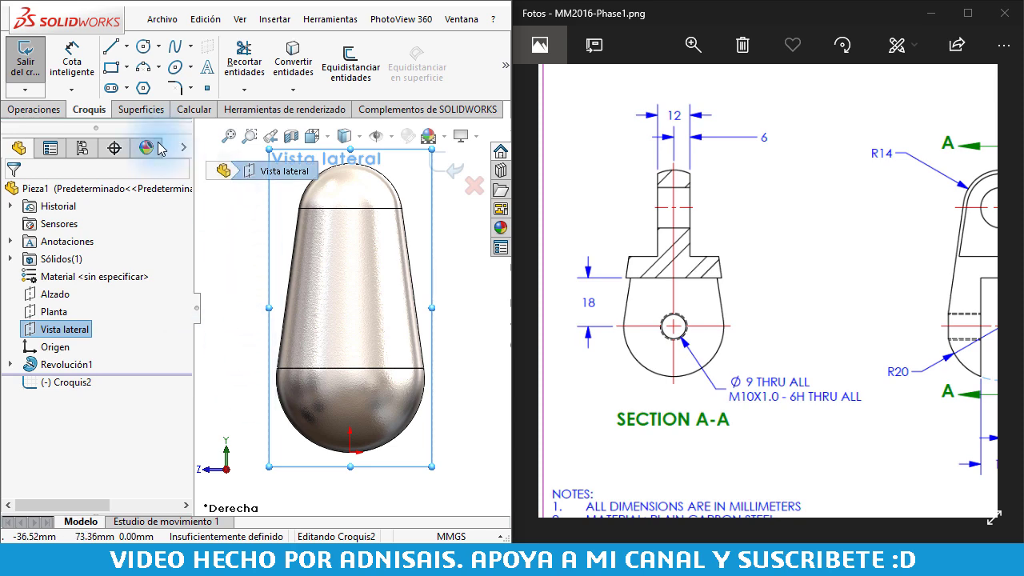
left_click(125, 45)
left_click(142, 85)
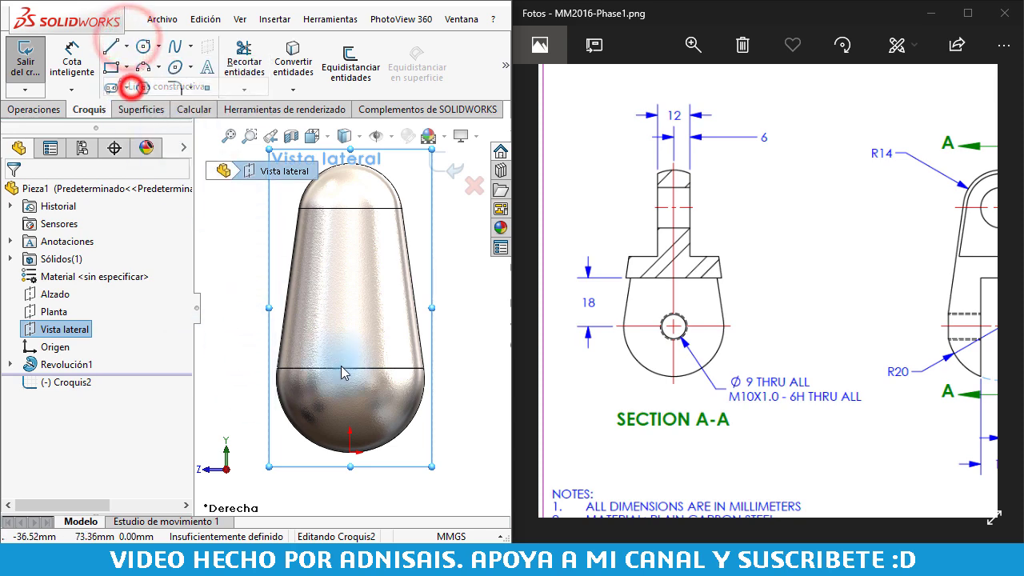
left_click(350, 460)
scroll(350, 320, "up", 2)
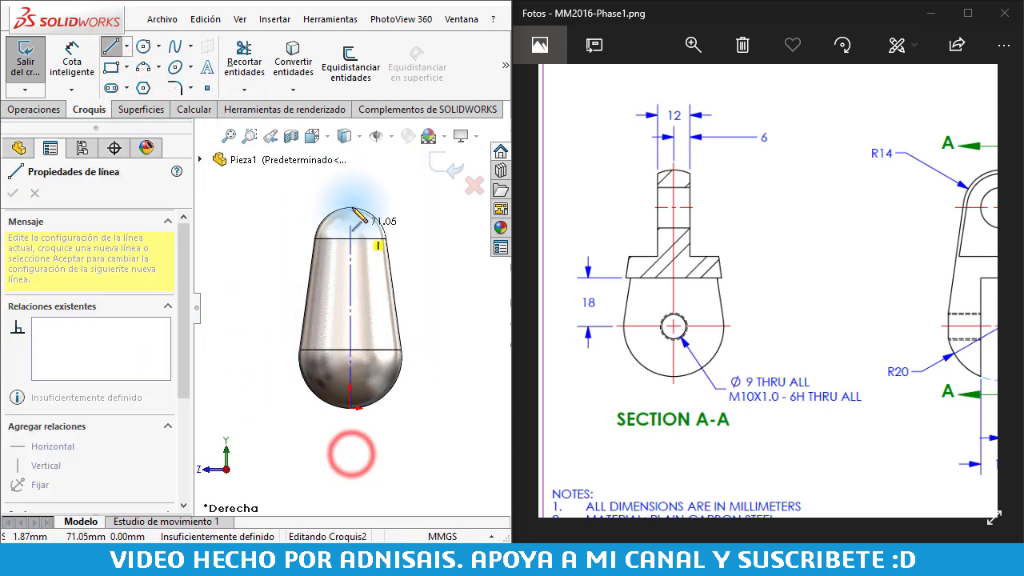
left_click(350, 182)
key("Escape")
right_click_drag(270, 214, 304, 260)
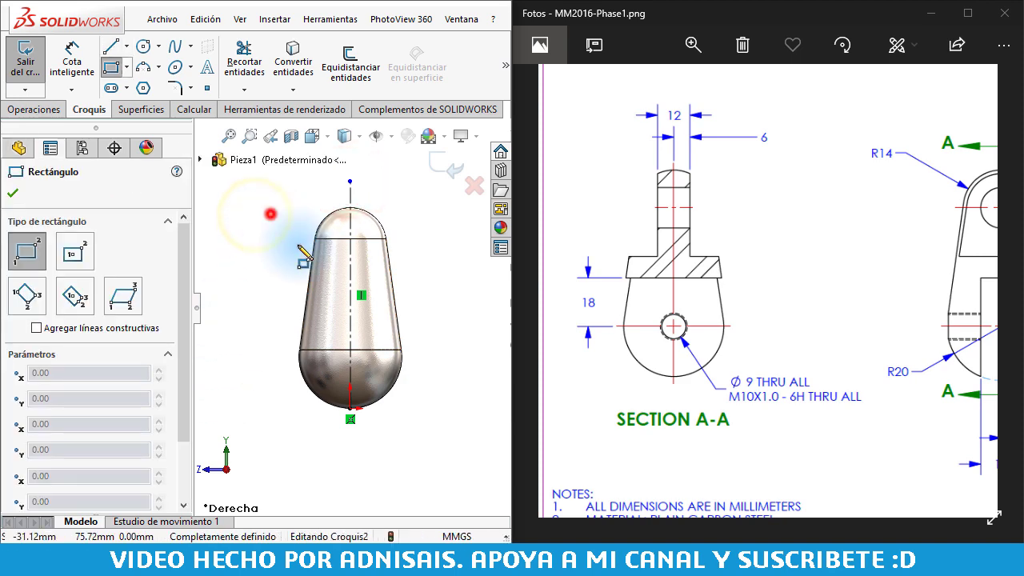
left_click(333, 296)
key("Escape")
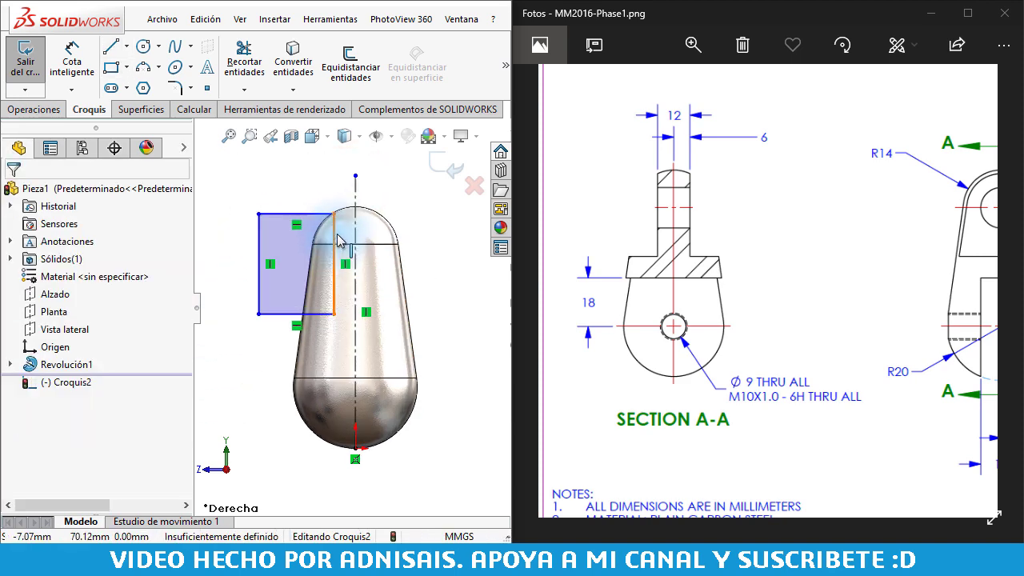
scroll(344, 240, "down", 3)
scroll(347, 250, "up", 3)
left_click_drag(250, 189, 448, 520)
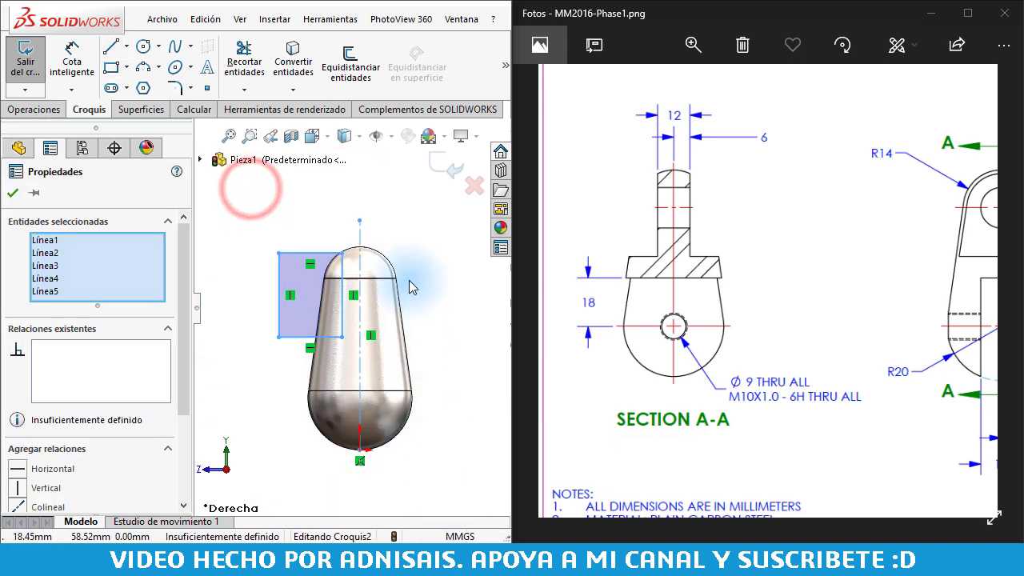
Mirror the rectangle across the centreline and set a 12 mm gap between the two.
left_click(507, 63)
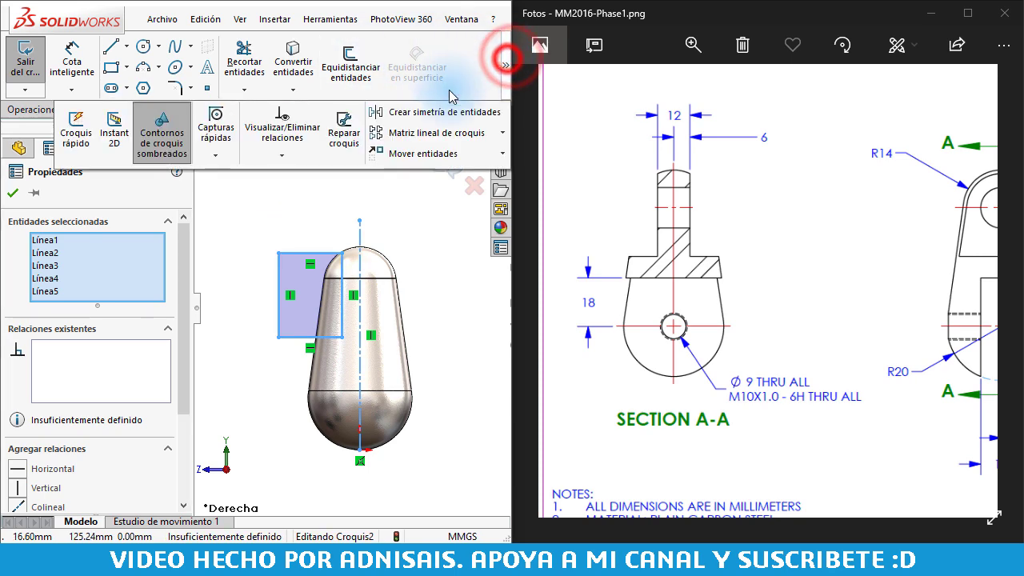
left_click(392, 109)
scroll(296, 208, "up", 3)
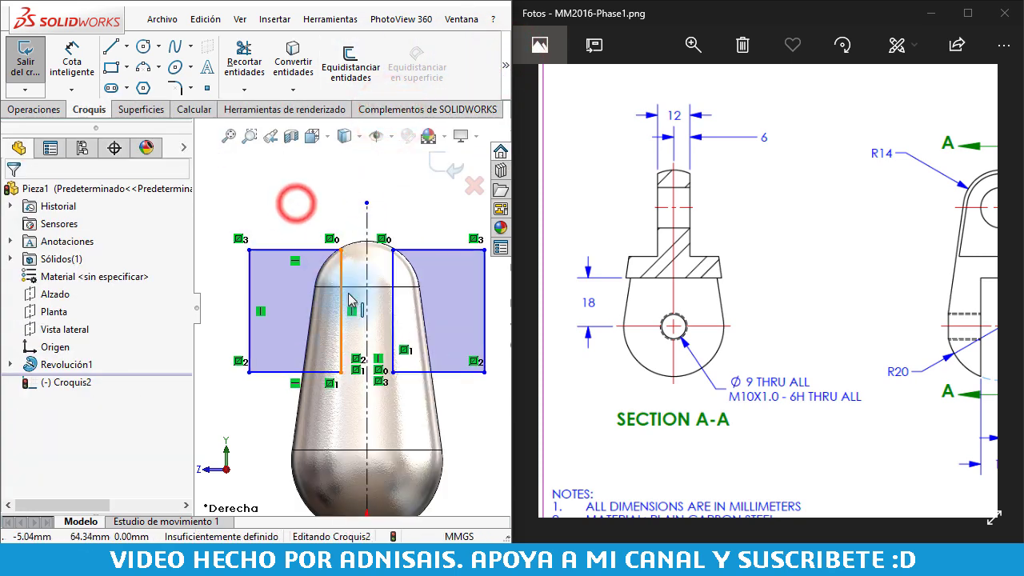
right_click_drag(344, 240, 342, 137)
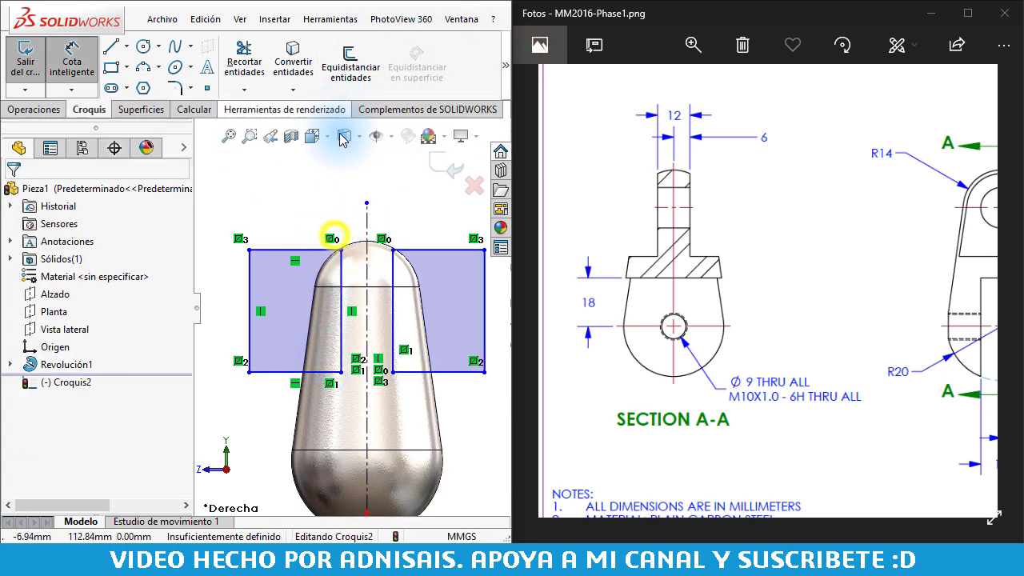
left_click(340, 280)
left_click(392, 273)
left_click(392, 187)
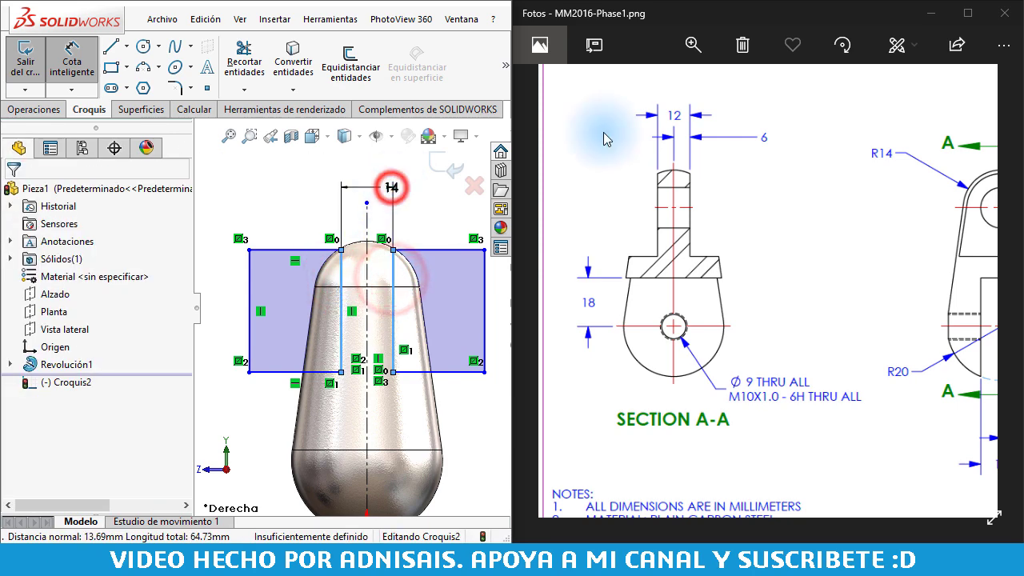
type("12")
key("Escape")
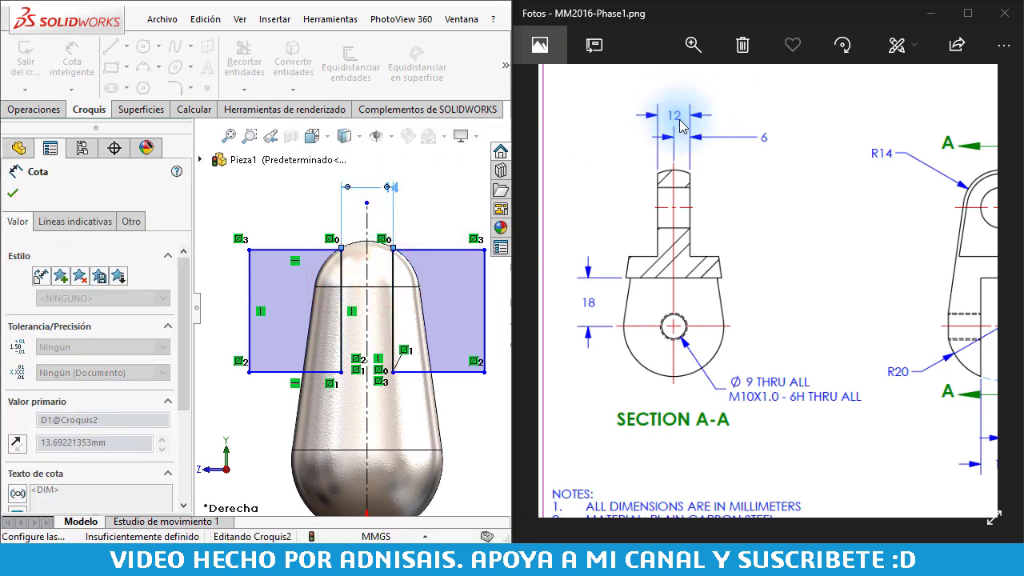
left_click(281, 193)
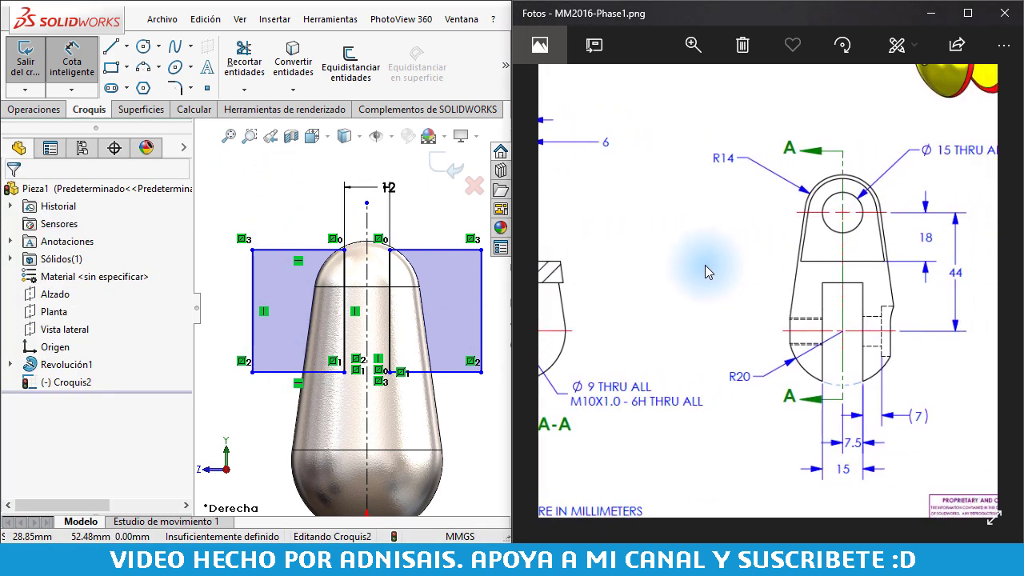
left_click_drag(764, 260, 674, 273)
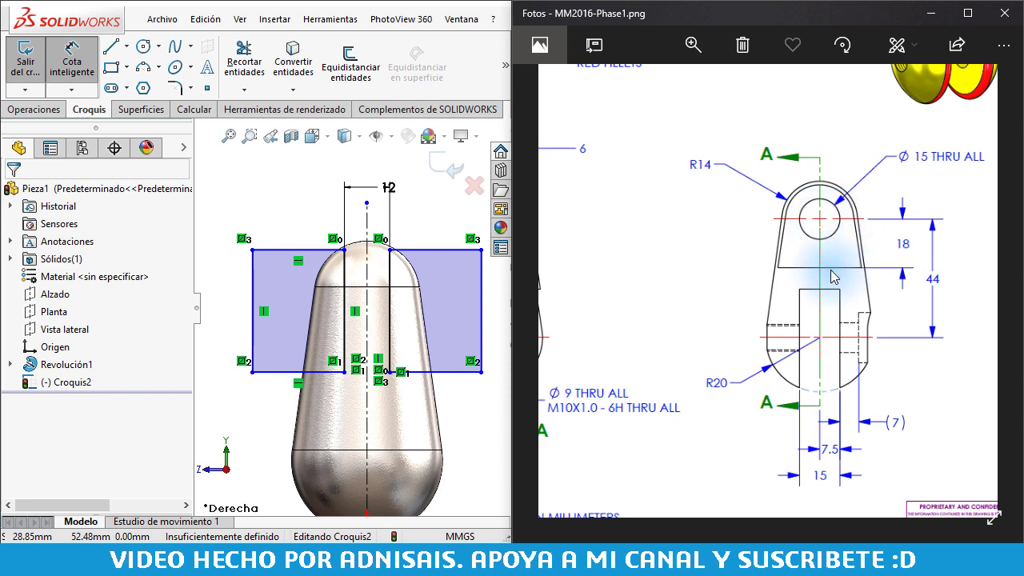
left_click_drag(709, 274, 729, 270)
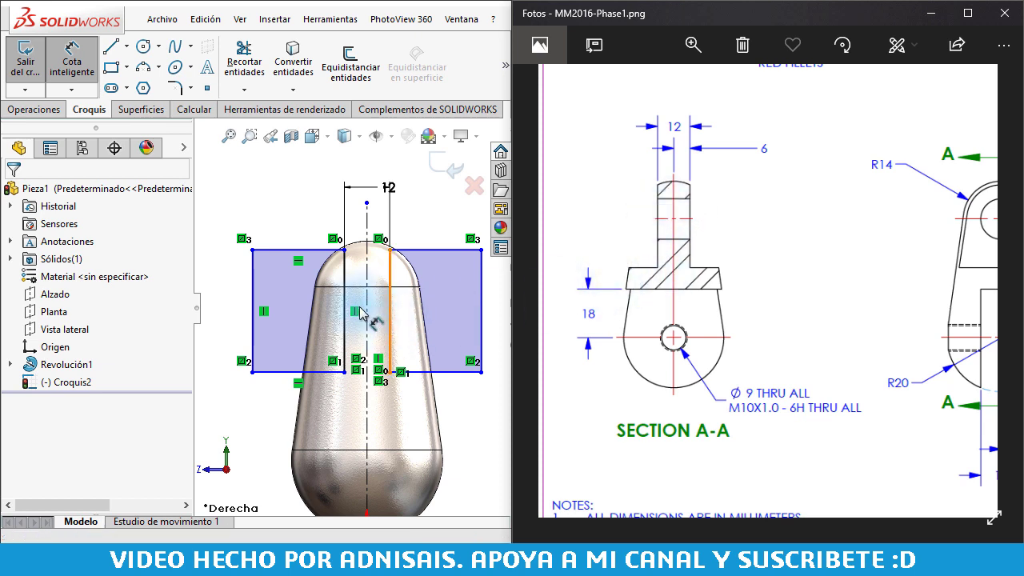
Dimension the rectangle's height to 18 mm from the top arc.
left_click(353, 247)
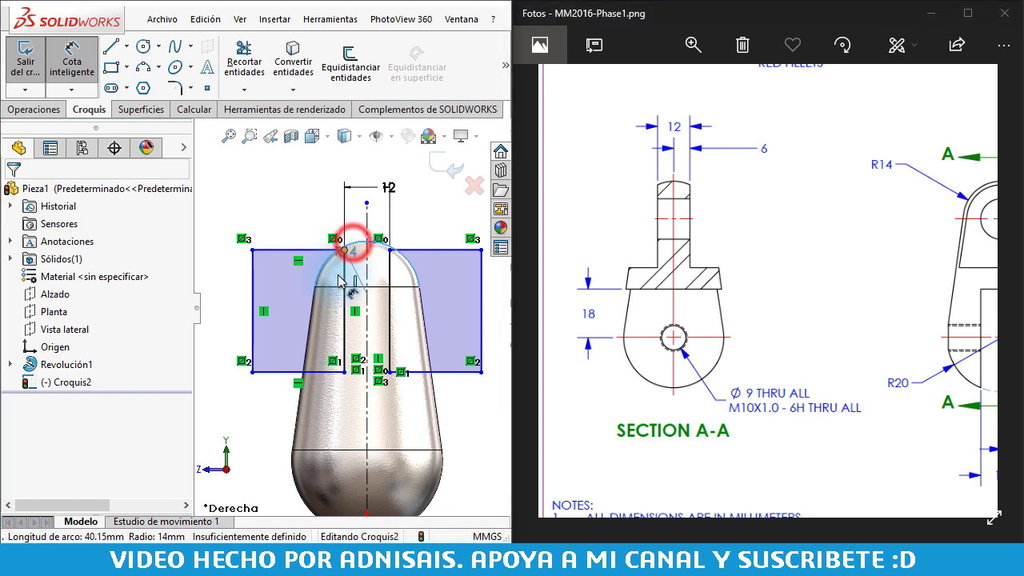
left_click(304, 370)
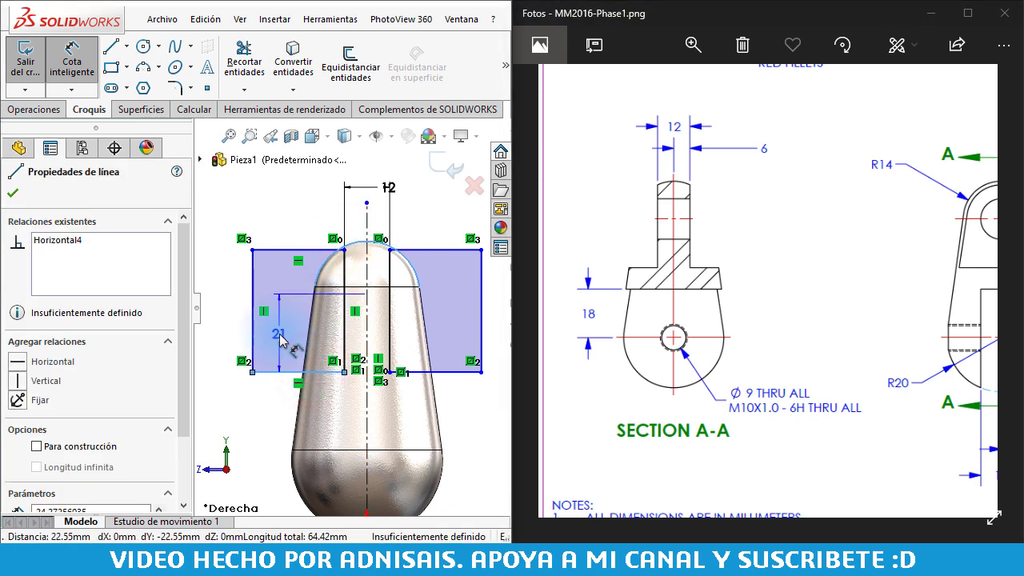
left_click(279, 336)
type("18")
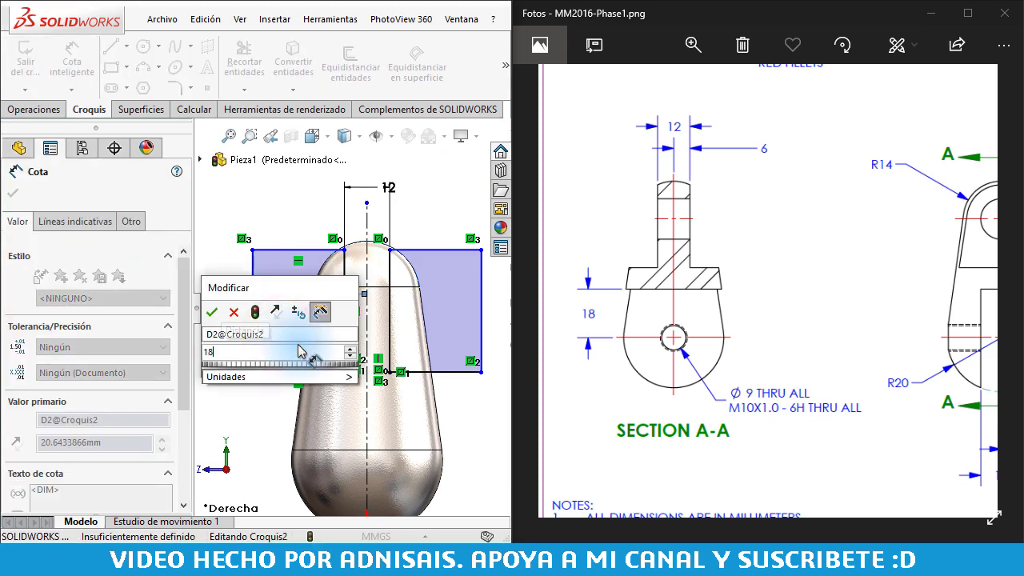
key("Return")
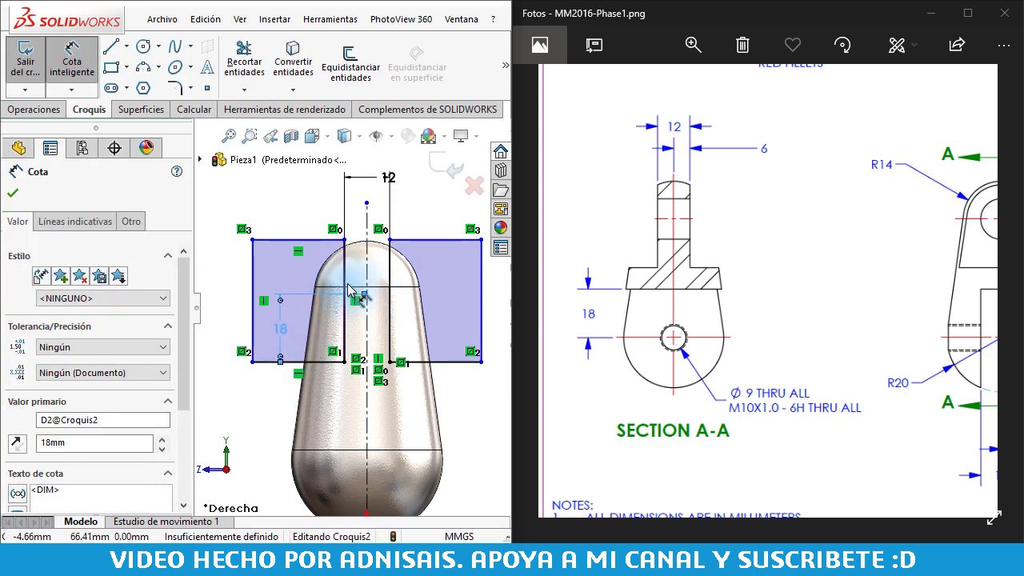
key("Escape")
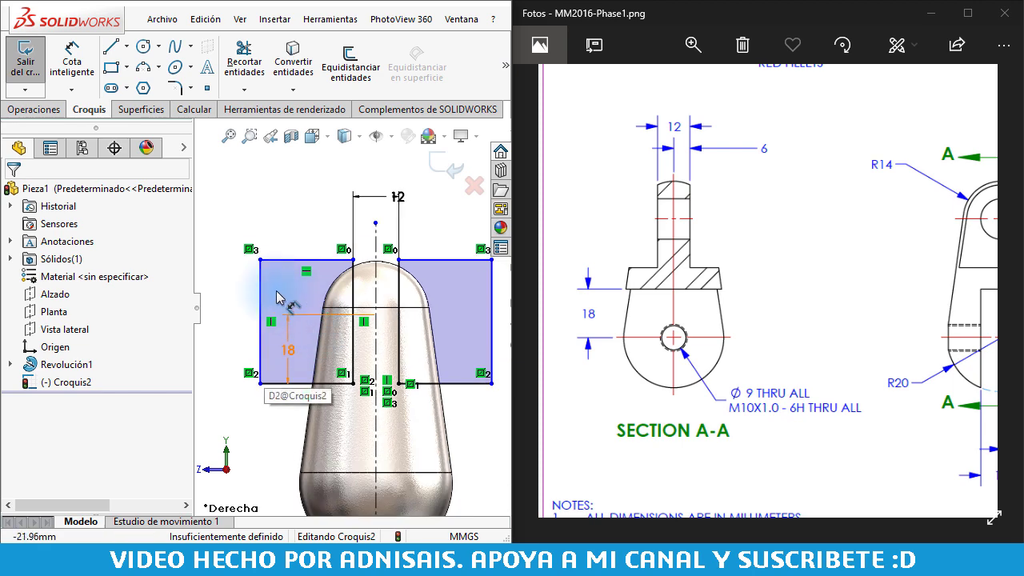
Make the rectangle's top edge tangent to the arc and its outer edge tangent to the part silhouette.
left_click(324, 259)
left_click(370, 261, "ctrl")
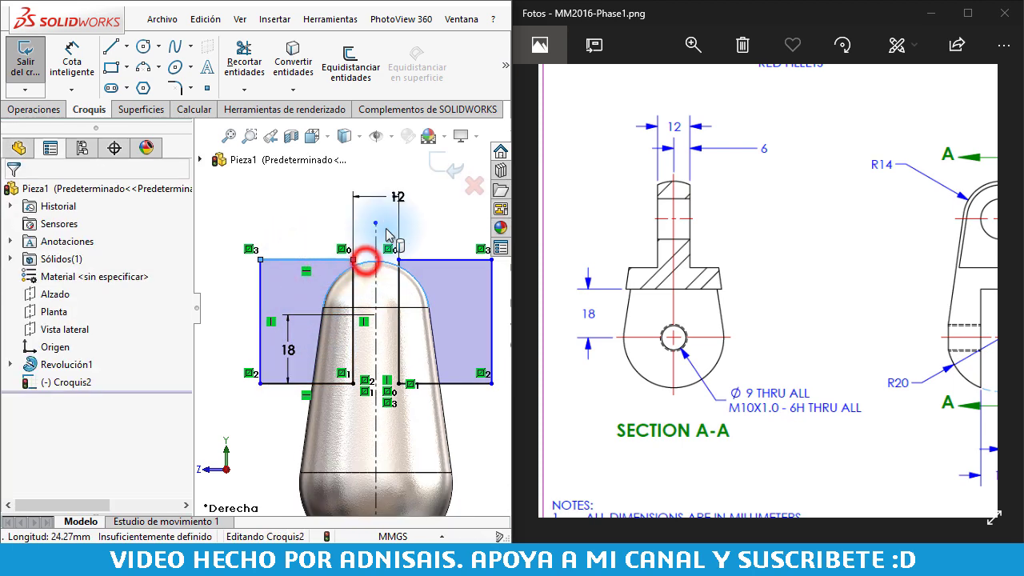
left_click(411, 200)
left_click(246, 291)
left_click(258, 320)
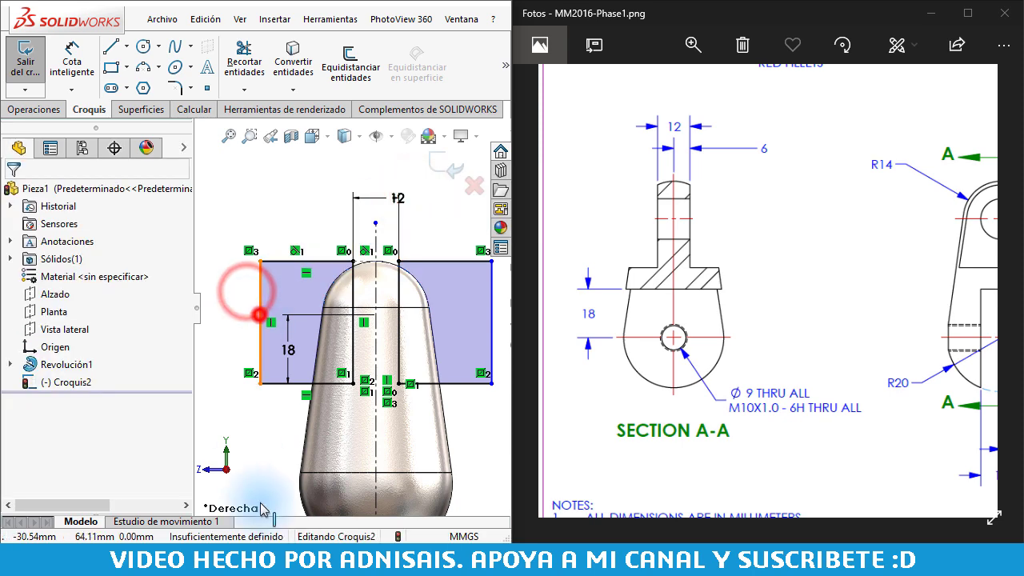
left_click(300, 485, "ctrl")
left_click(346, 419)
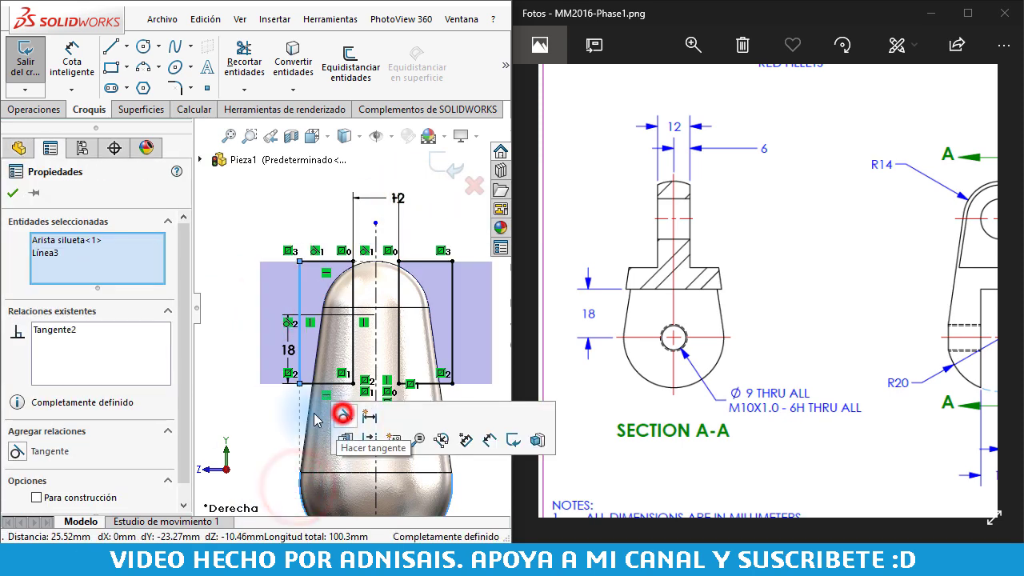
left_click(260, 253)
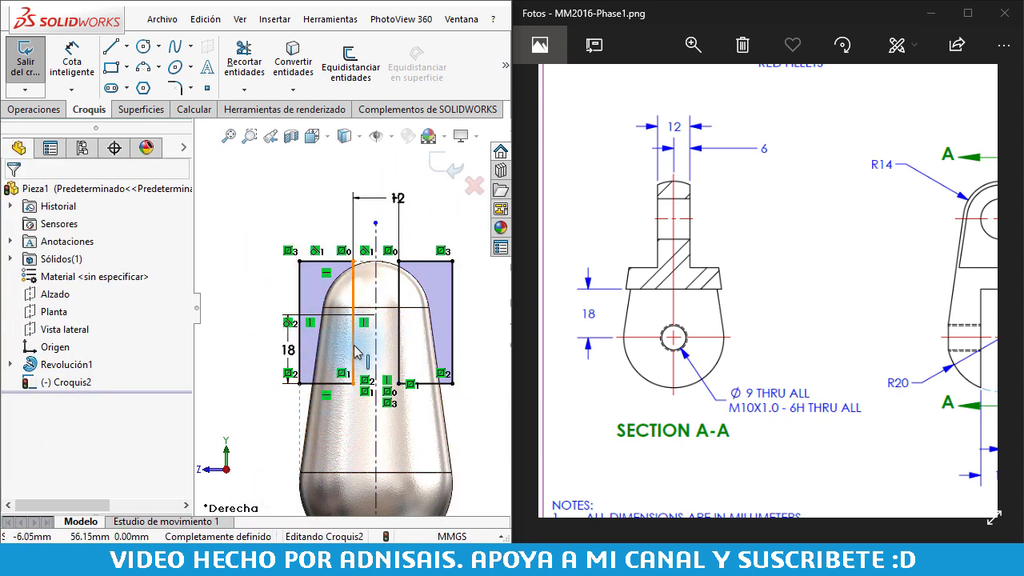
left_click(36, 110)
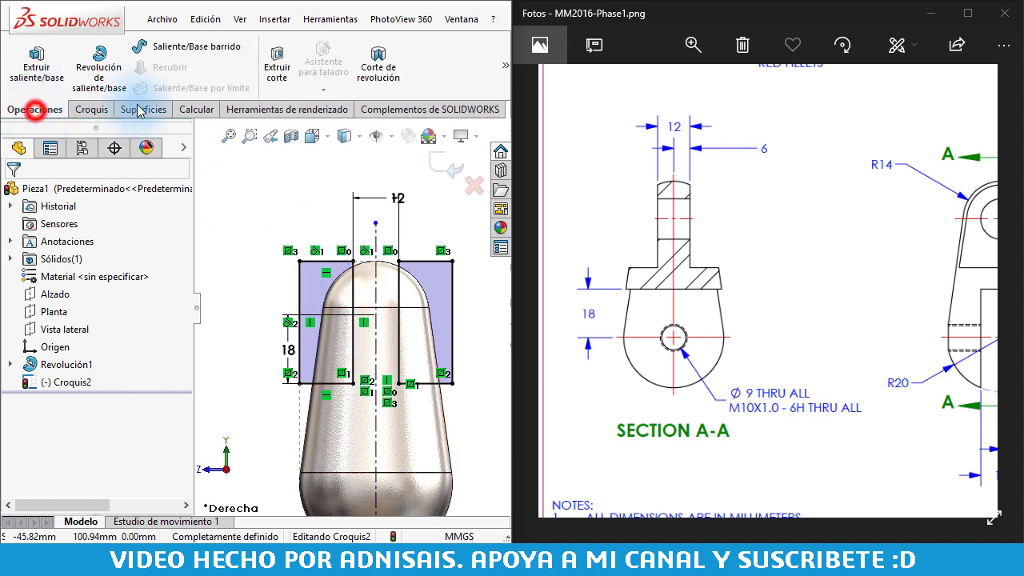
Extrude-cut the side sketch Through All in both directions, leaving a flat tab at the top.
left_click(277, 71)
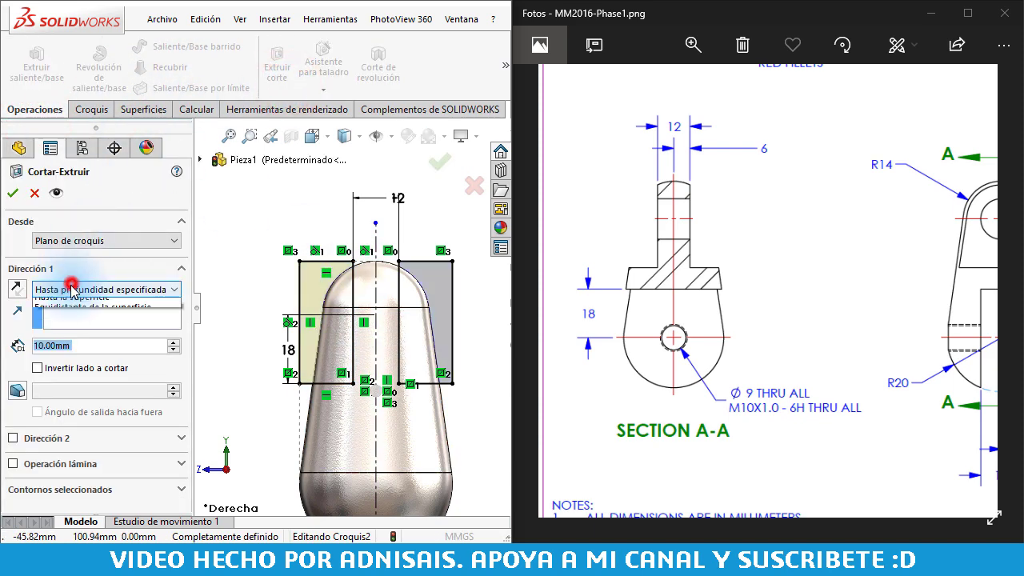
left_click(88, 321)
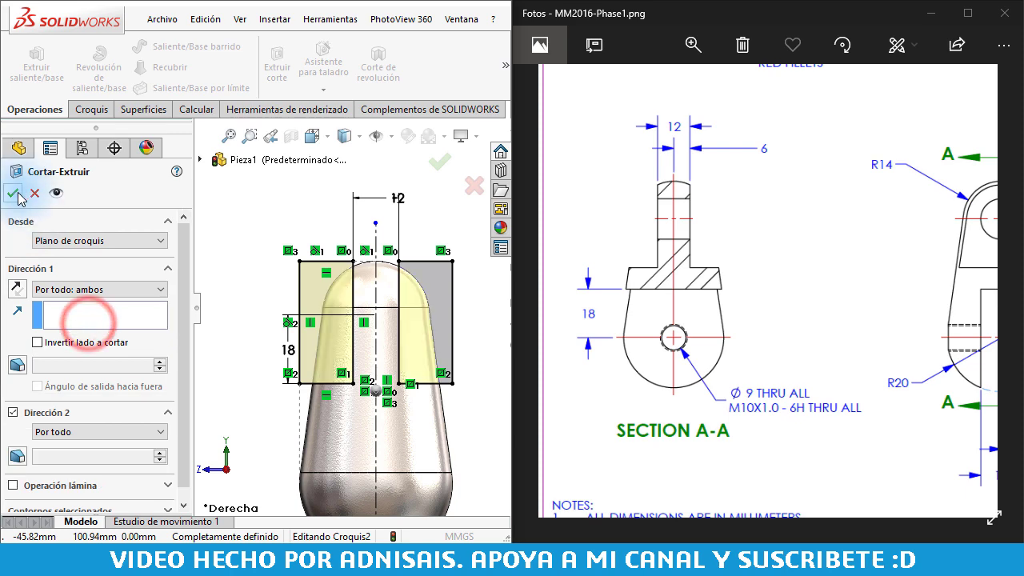
left_click(14, 194)
left_click(286, 207)
mouse_move(434, 276)
middle_mouse_down()
mouse_move(418, 274)
mouse_move(405, 375)
middle_mouse_up()
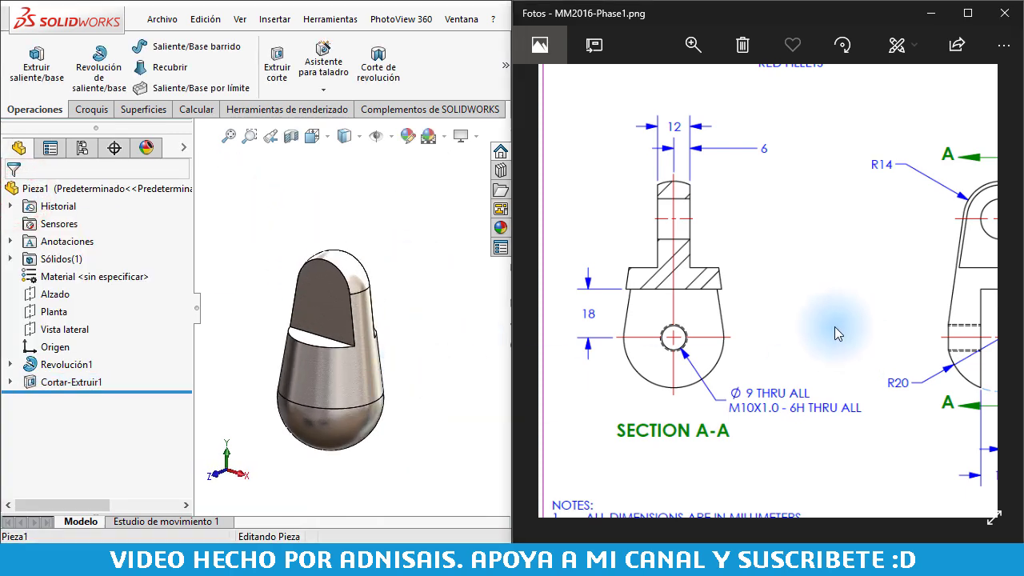
left_click_drag(834, 326, 719, 322)
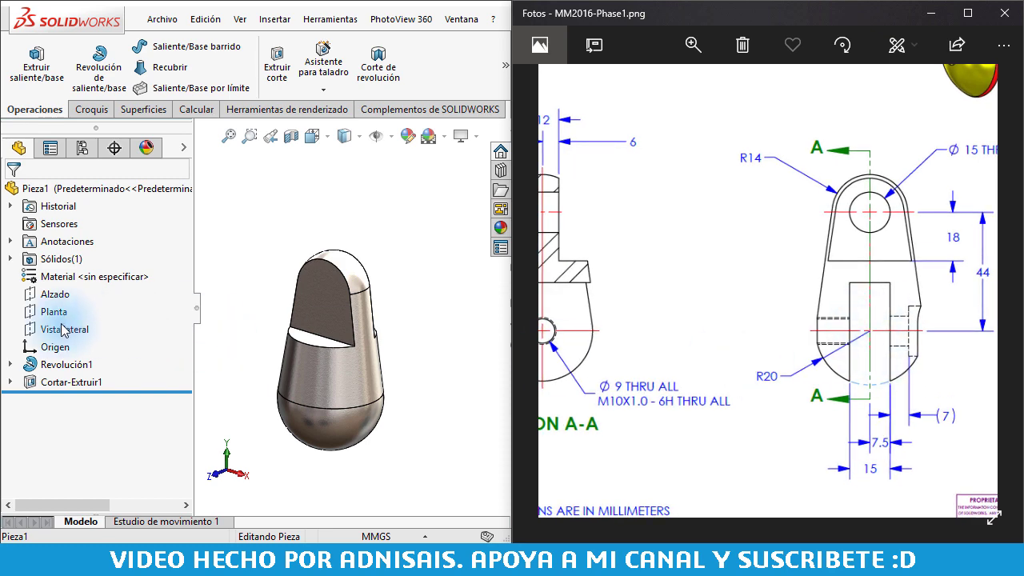
On Alzado, draw a rectangle whose bottom line is centred on the origin with a Midpoint relation.
left_click(44, 296)
left_click(41, 272)
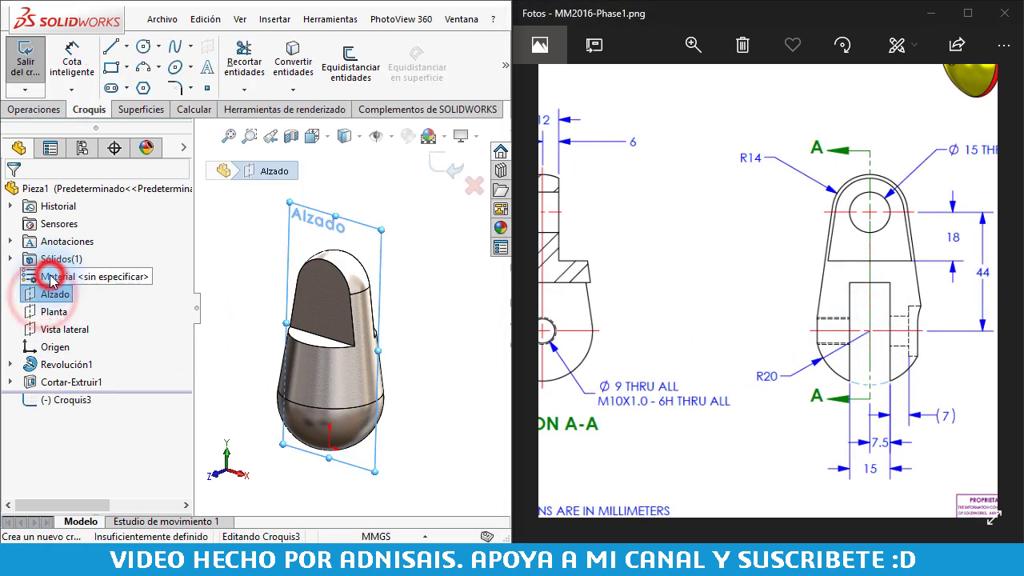
left_click(110, 72)
left_click(333, 334)
left_click(388, 482)
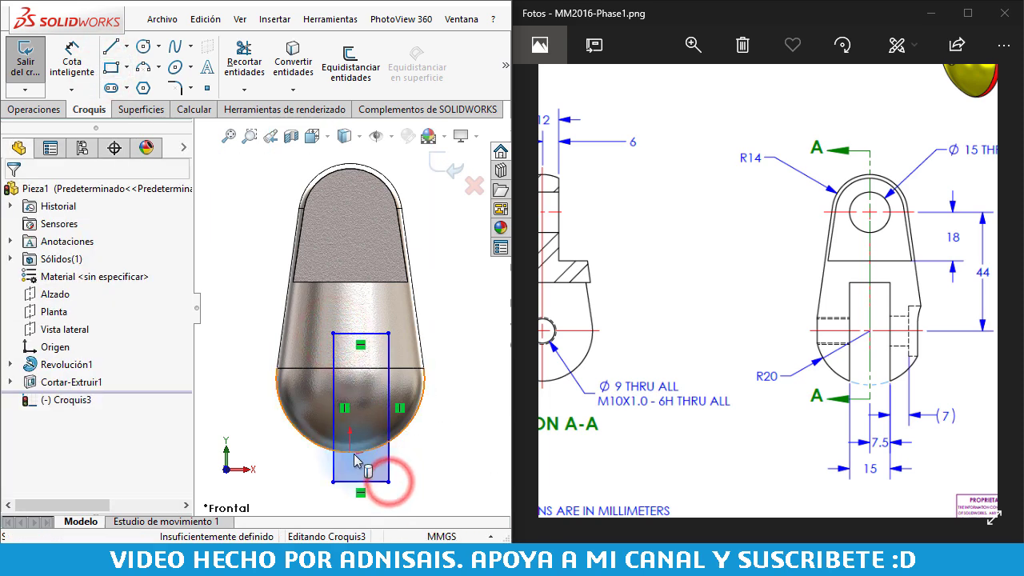
left_click(350, 453)
left_click(373, 480, "ctrl")
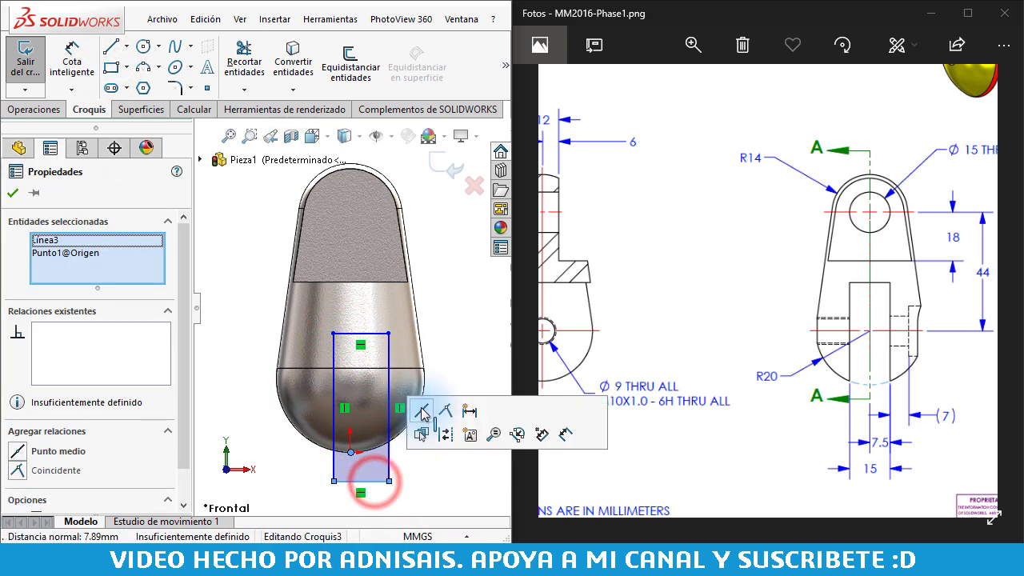
left_click(423, 411)
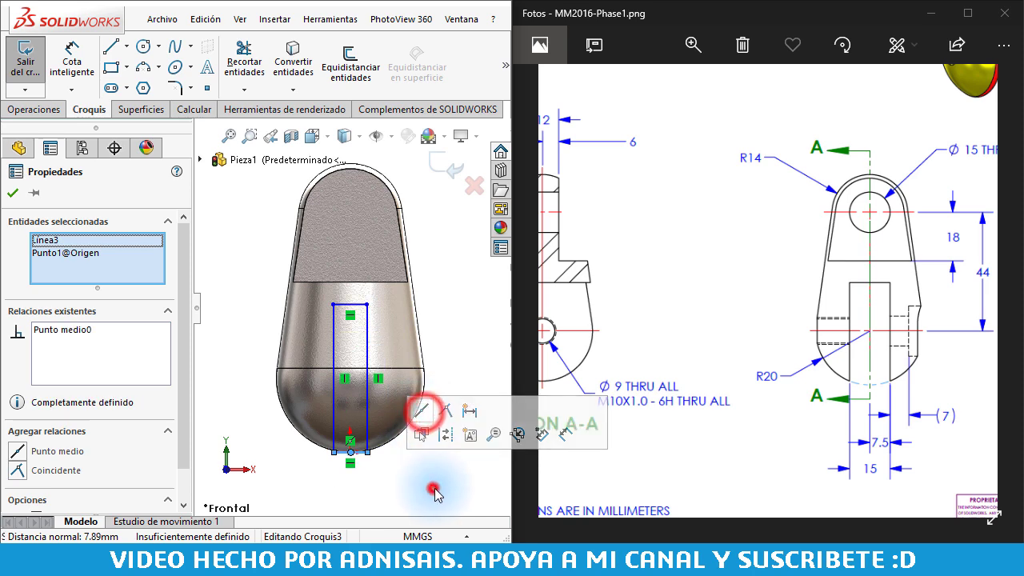
left_click(434, 486)
mouse_move(370, 304)
left_mouse_down()
mouse_move(396, 316)
mouse_move(368, 310)
left_mouse_up()
left_click(462, 483)
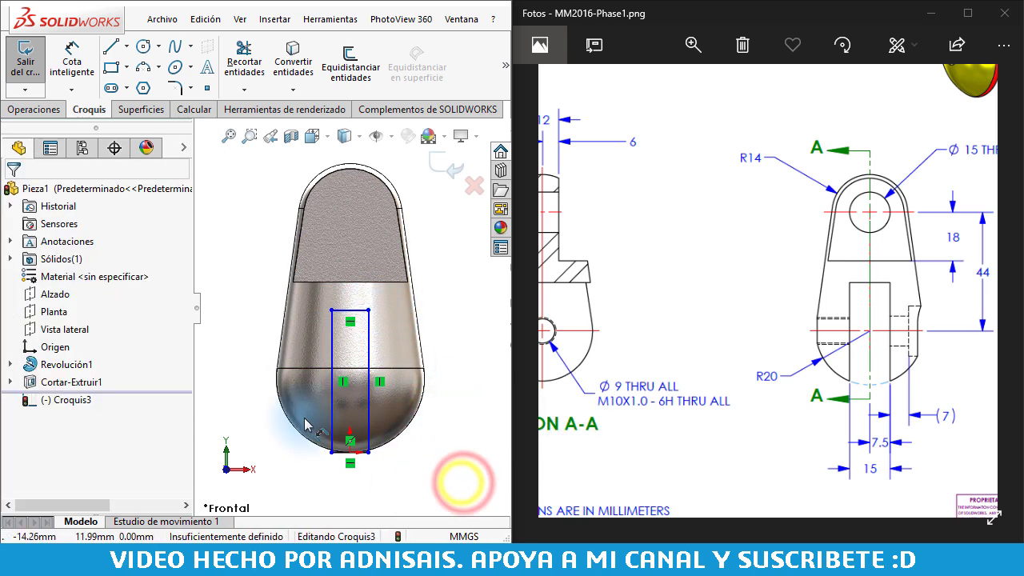
Dimension the rectangle 15 mm wide and 18 mm from the body edge to its top.
key("d")
left_click(343, 458)
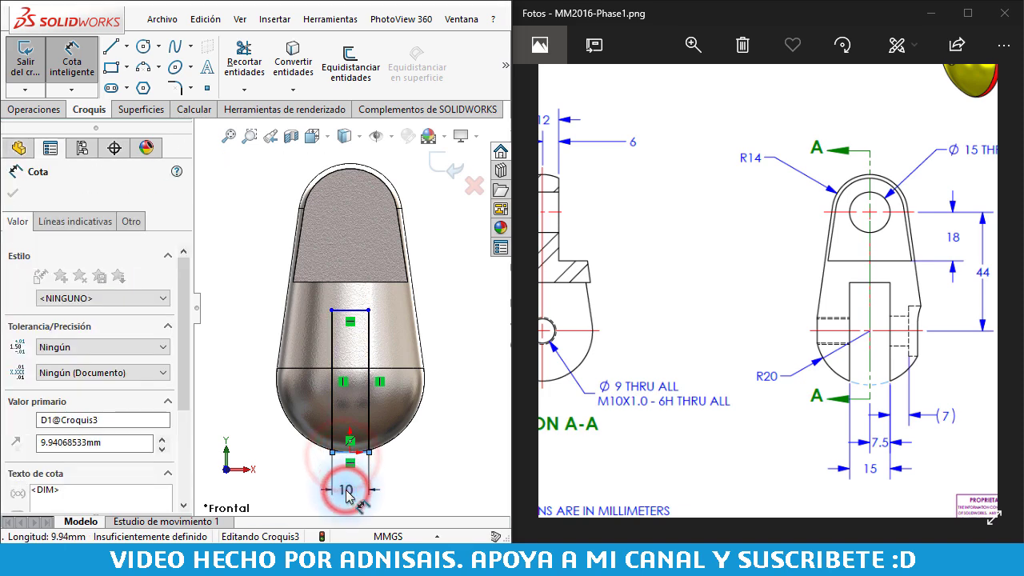
left_click(344, 489)
type("15")
key("Return")
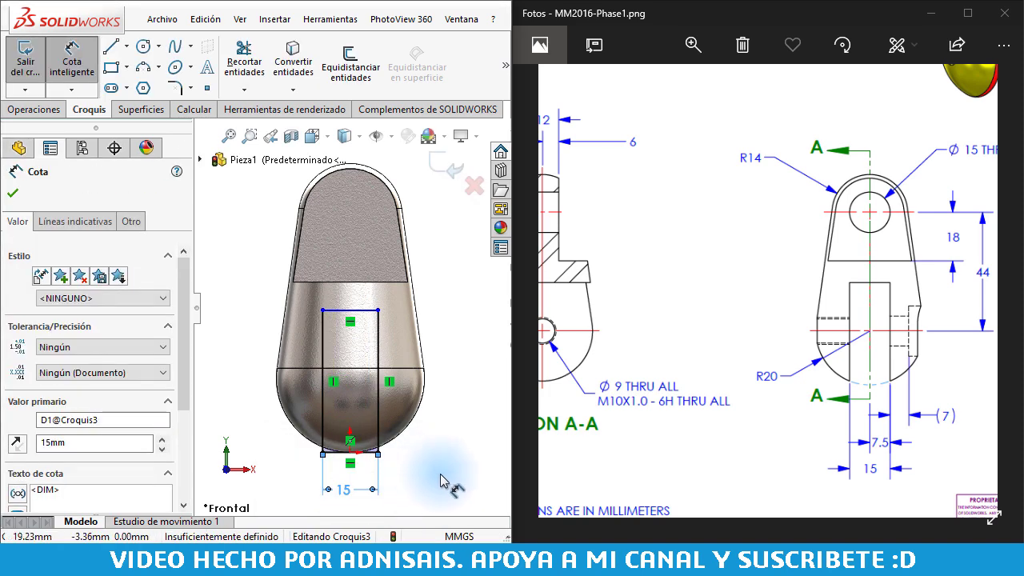
left_click(451, 473)
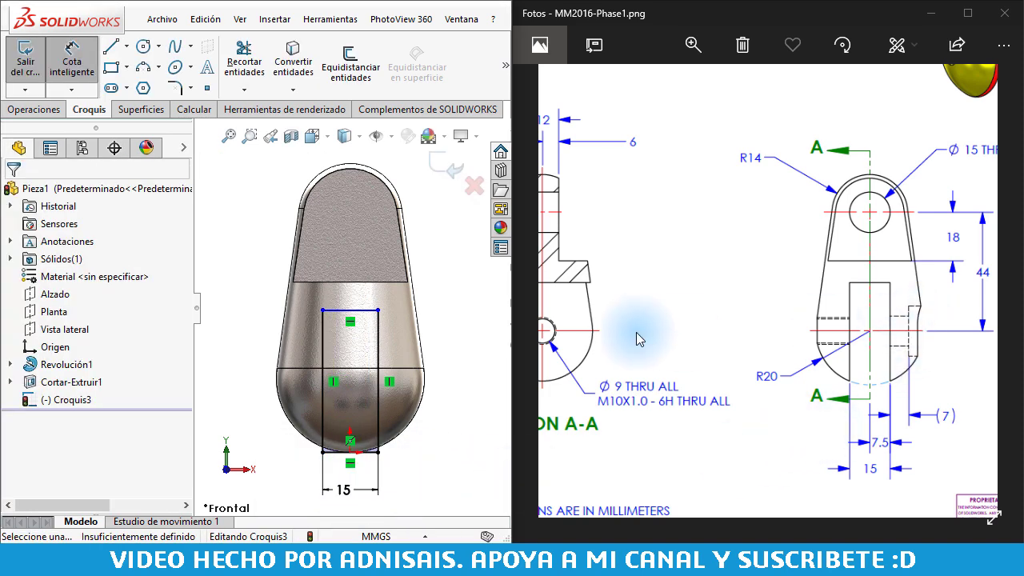
left_click_drag(635, 339, 816, 325)
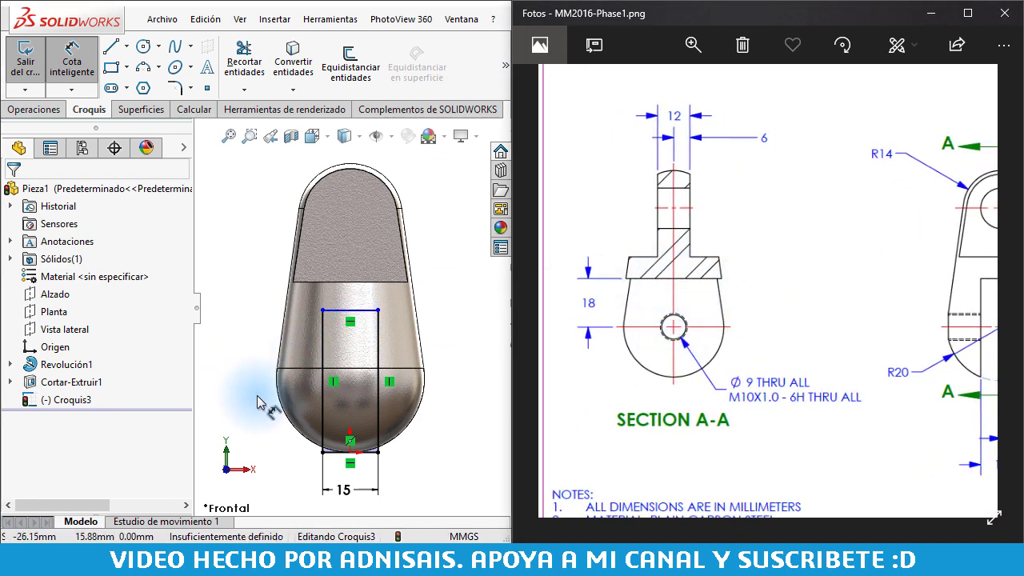
left_click(279, 410)
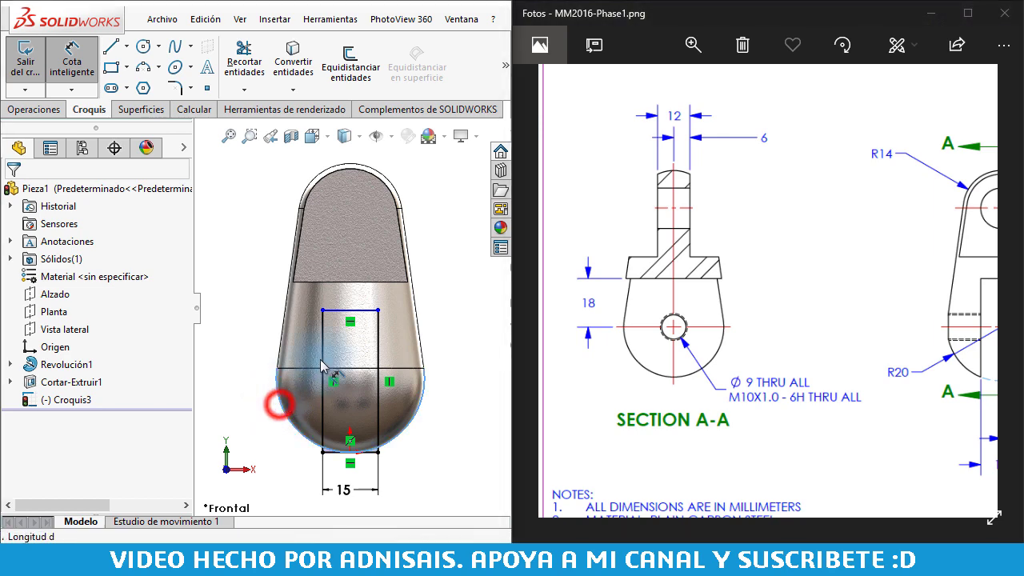
left_click(344, 312)
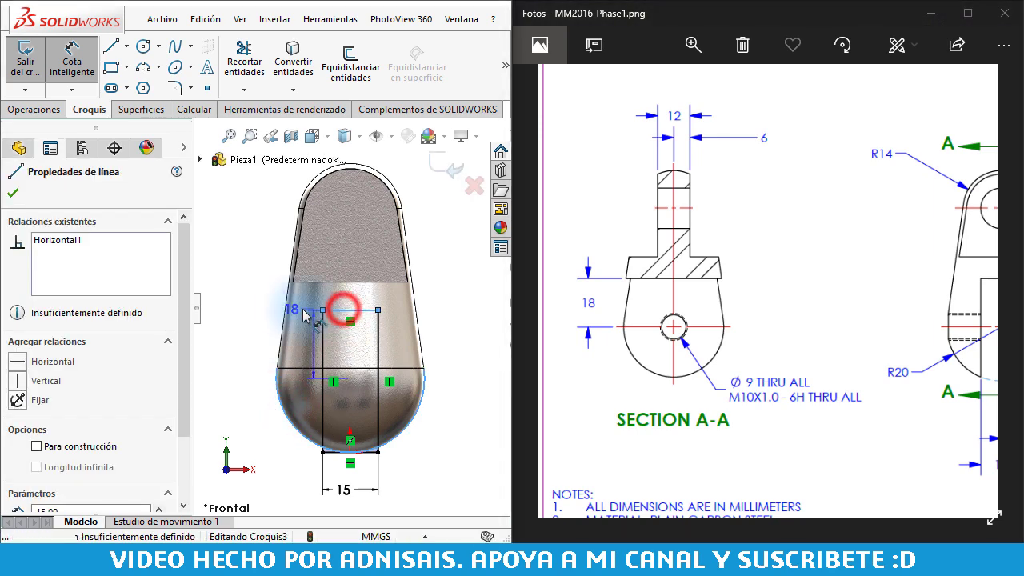
left_click(238, 342)
type("18")
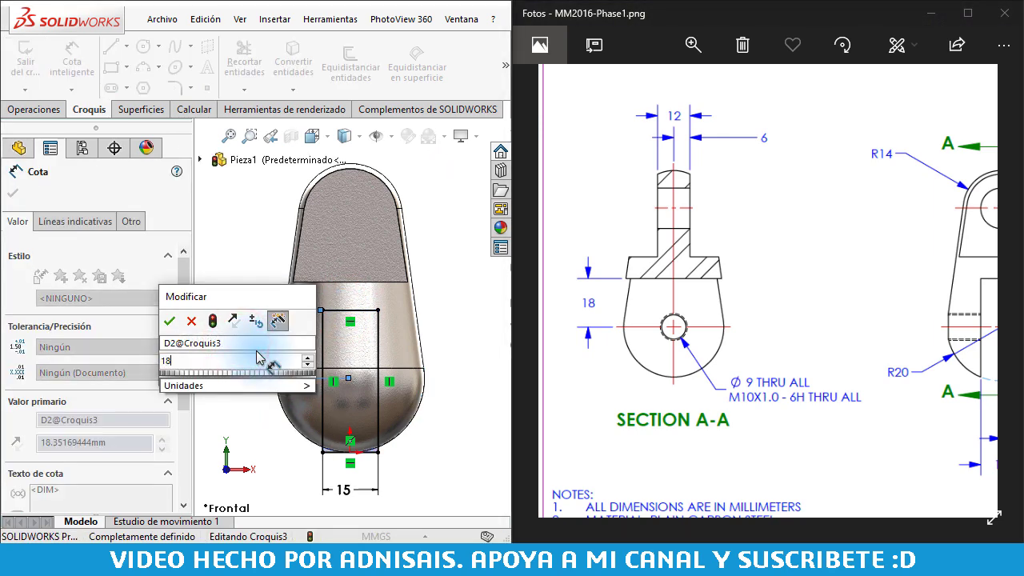
key("Return")
key("Escape")
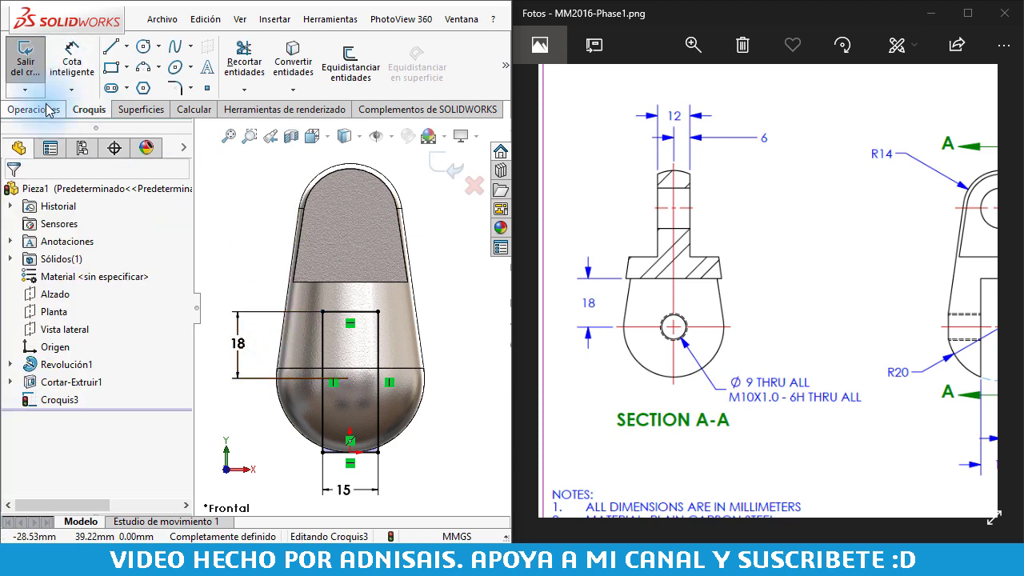
Extrude-cut the 15 mm rectangle Through All in both directions to fork the part's base.
left_click(44, 108)
left_click(277, 64)
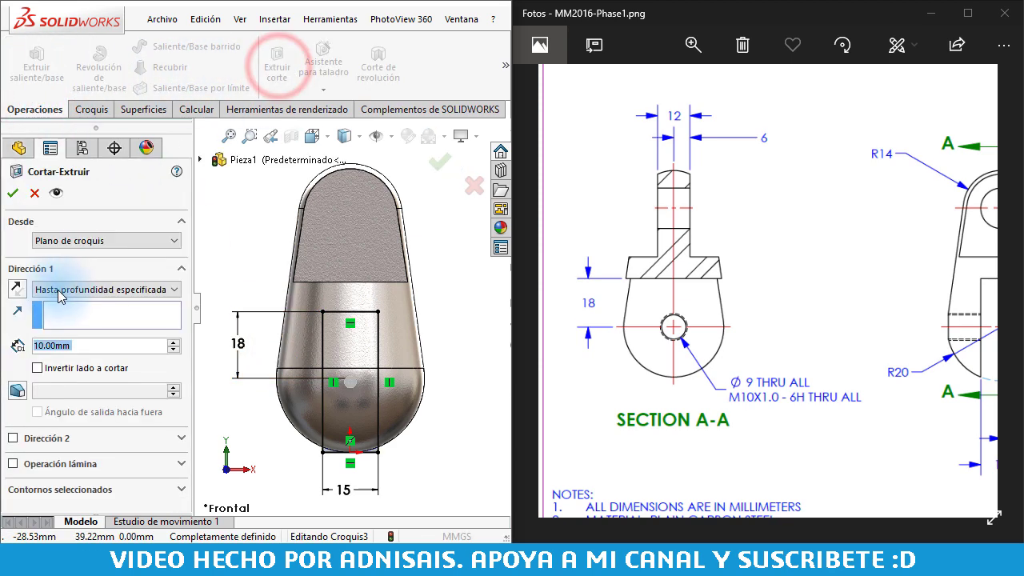
left_click(62, 287)
left_click(56, 323)
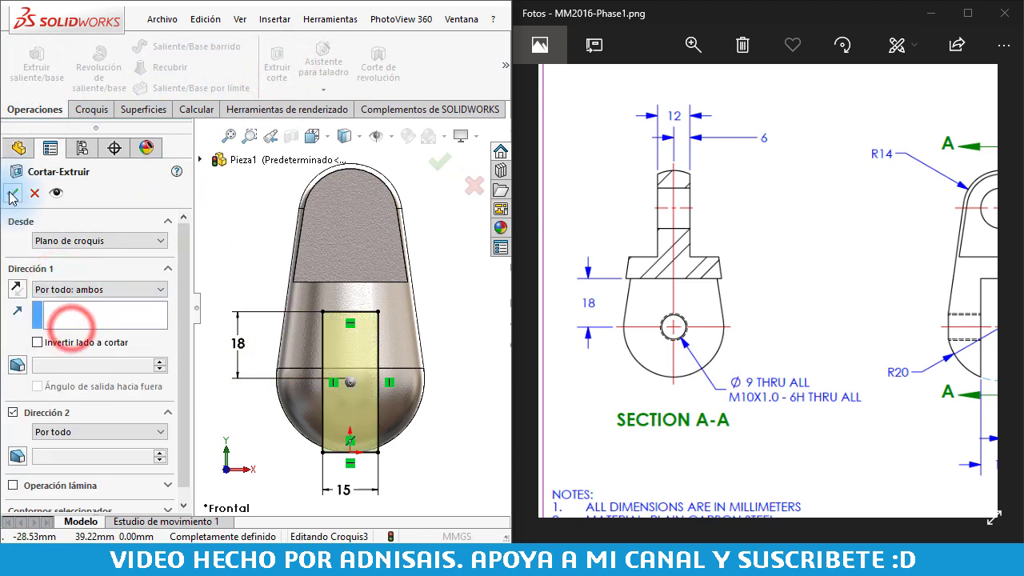
left_click(256, 250)
mouse_move(354, 343)
middle_mouse_down()
mouse_move(384, 326)
mouse_move(362, 334)
middle_mouse_up()
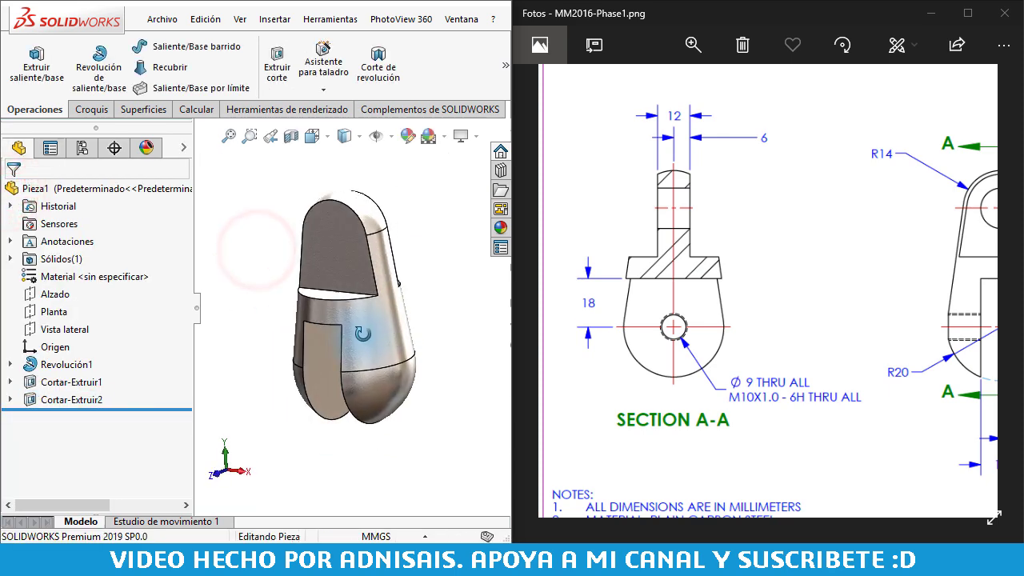
left_click_drag(833, 268, 722, 304)
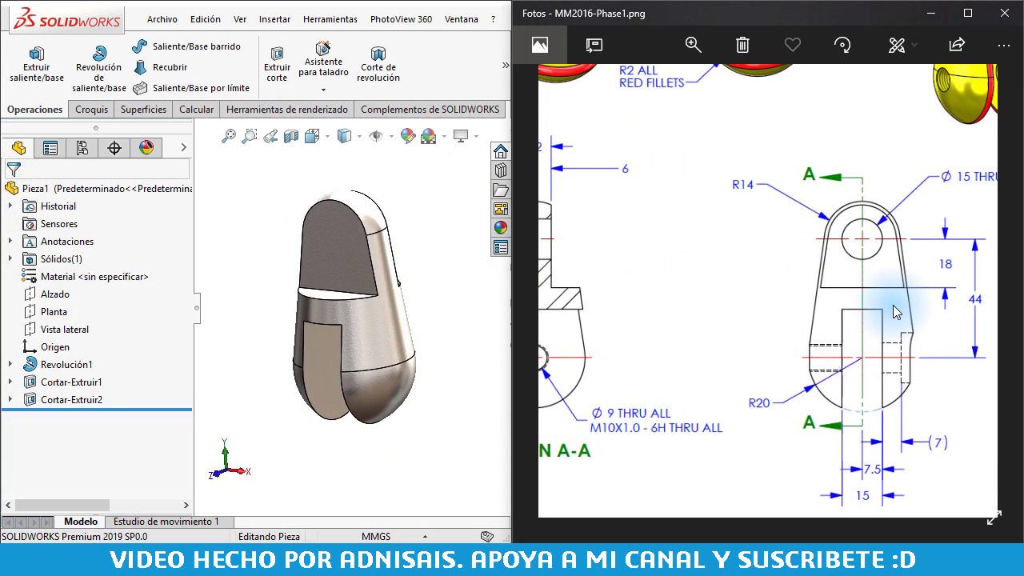
left_click_drag(899, 317, 906, 324)
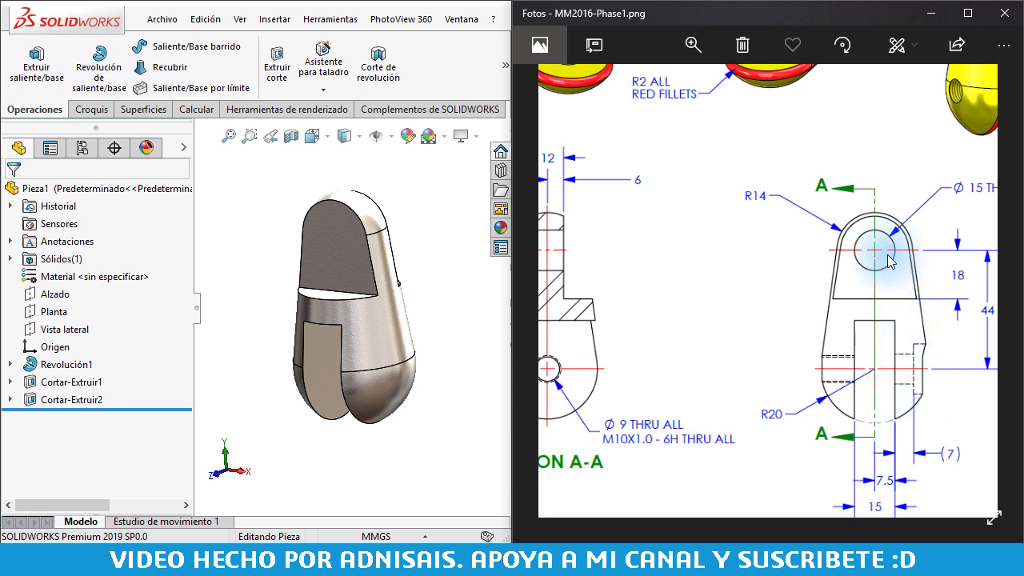
Sketch a circle near the top on the Alzado plane and dimension it Ø15.
left_click(50, 293)
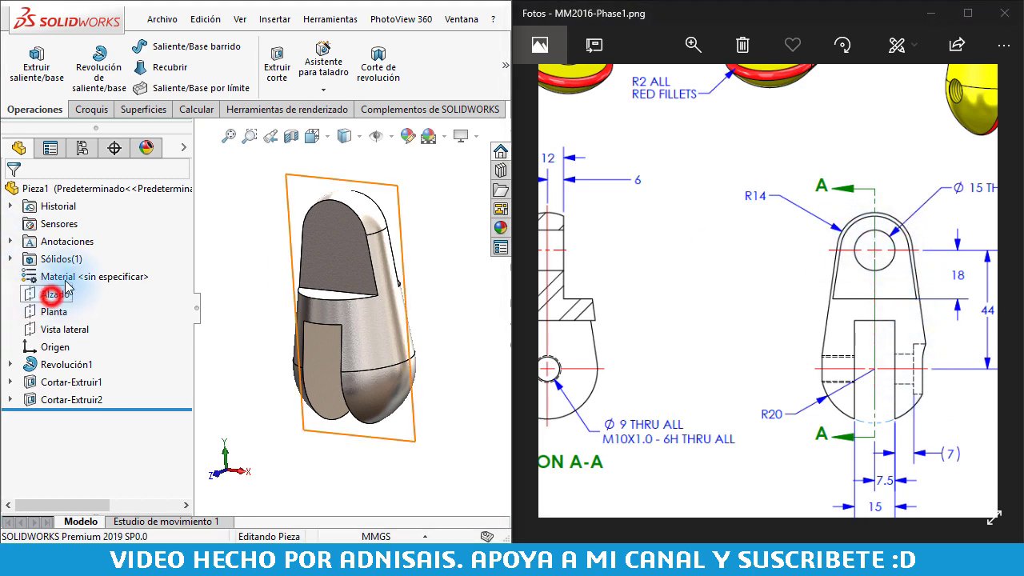
left_click(67, 274)
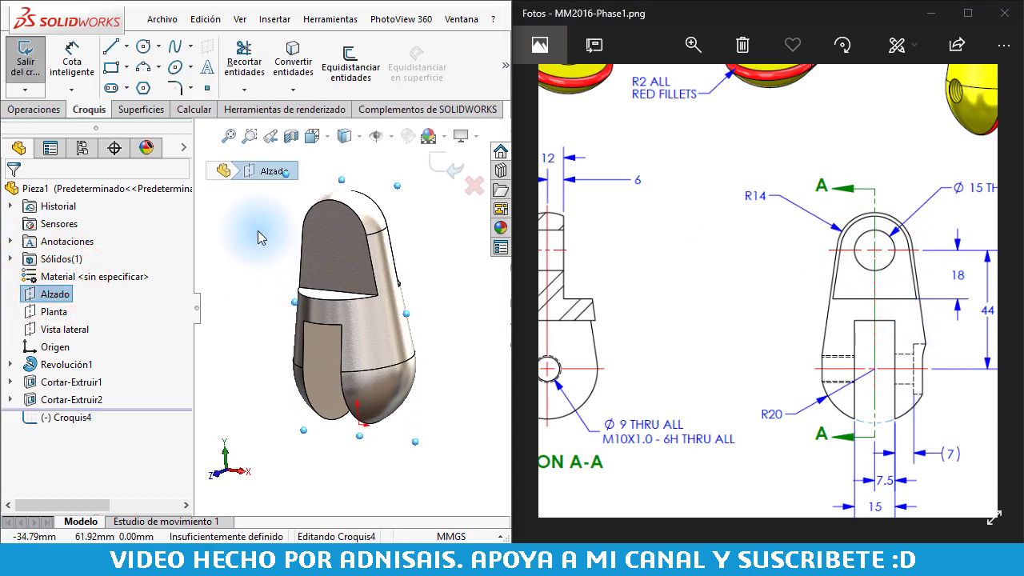
right_click_drag(229, 232, 256, 214)
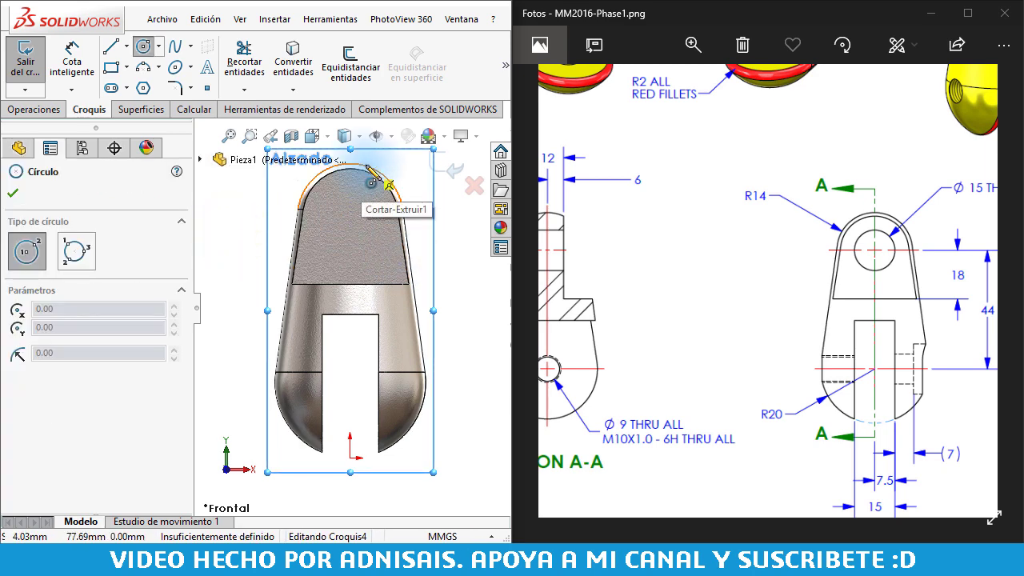
left_click(350, 216)
left_click(373, 216)
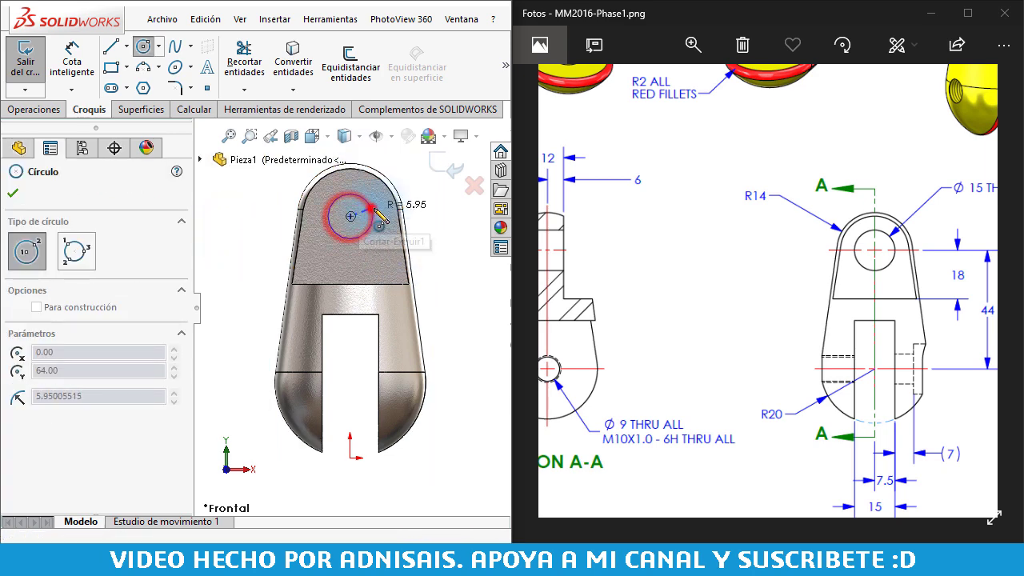
right_click_drag(461, 250, 462, 212)
left_click(362, 197)
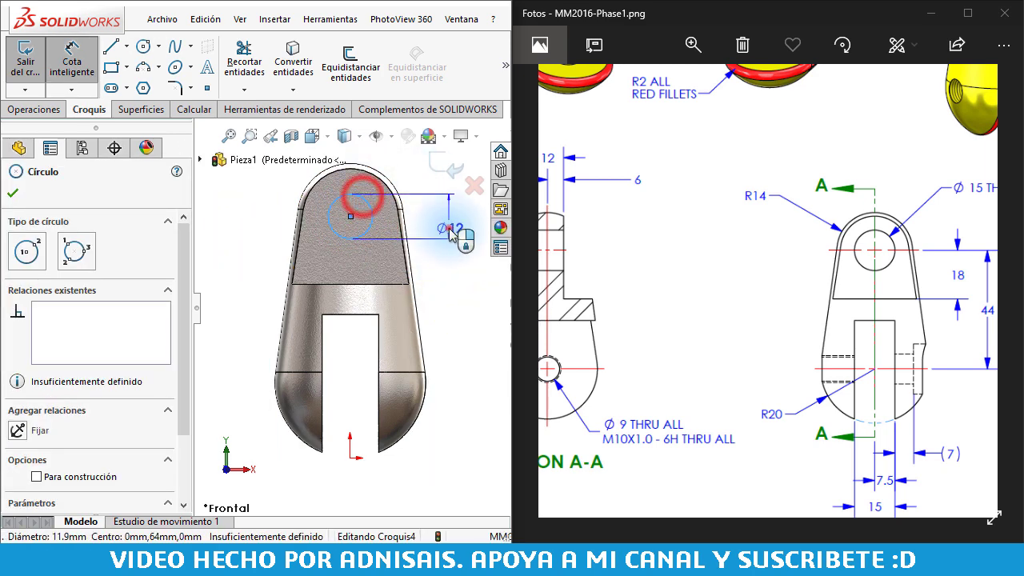
left_click(449, 231)
left_click_drag(782, 242, 727, 248)
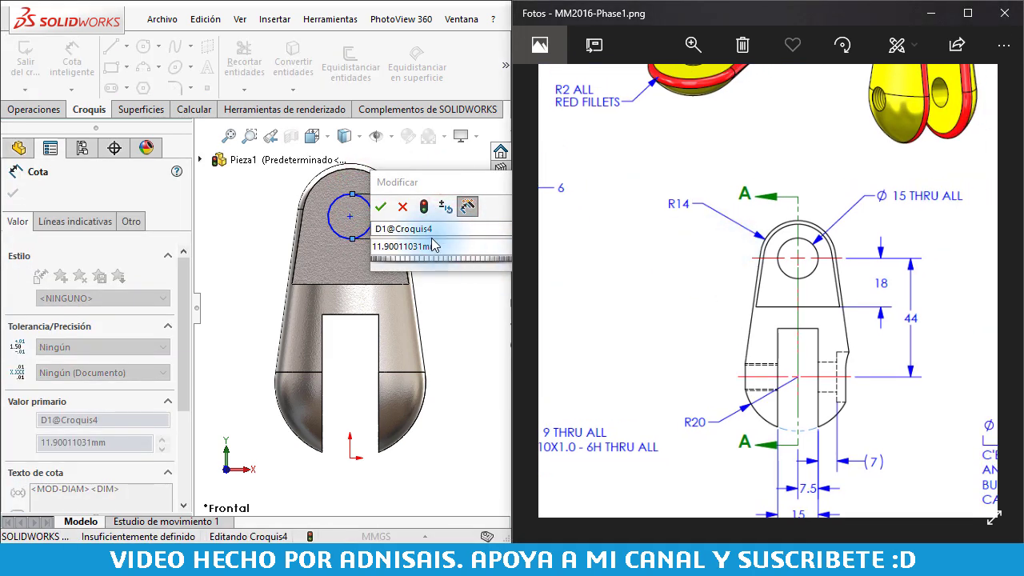
left_click(462, 248)
type("15")
key("Return")
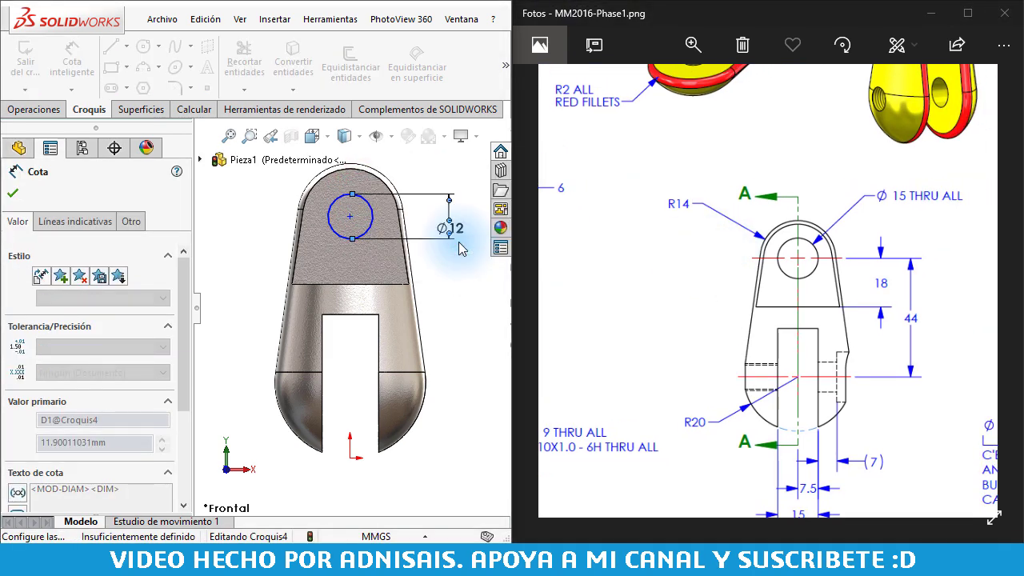
Show Croquis1 and make the circle centre coincident with its centreline, fully defining the sketch.
left_click(351, 217)
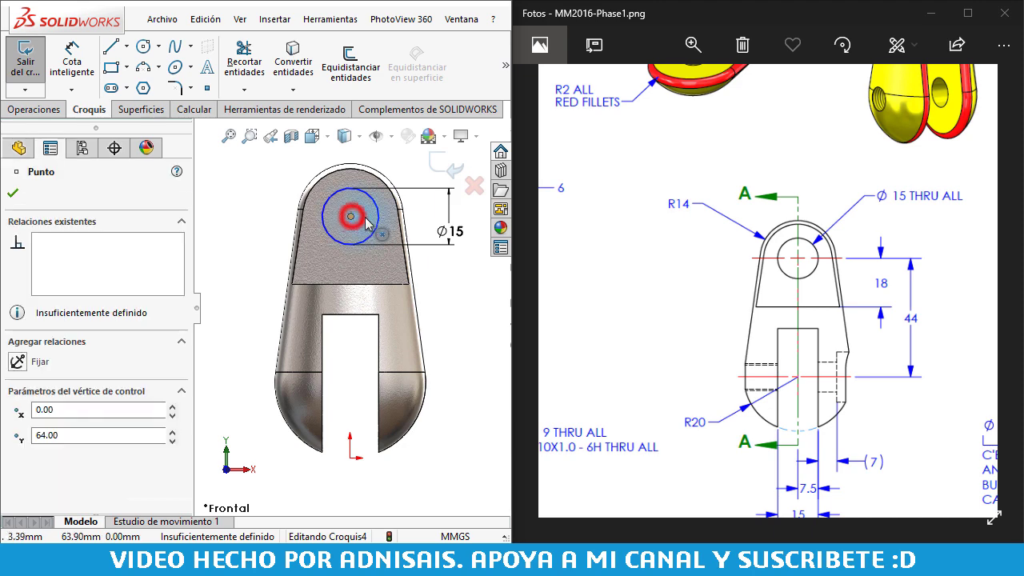
left_click(235, 205)
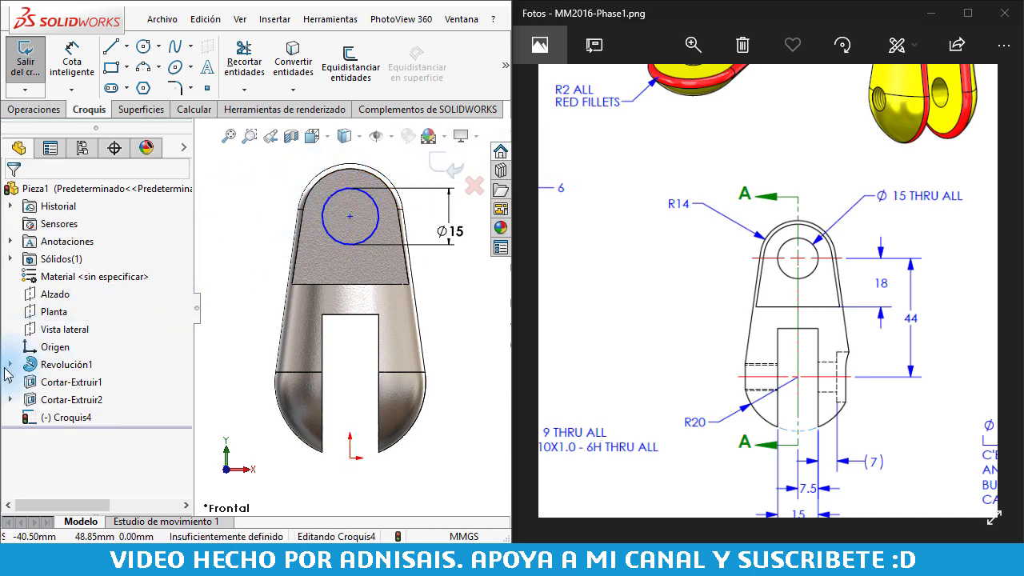
left_click(9, 365)
left_click(52, 383)
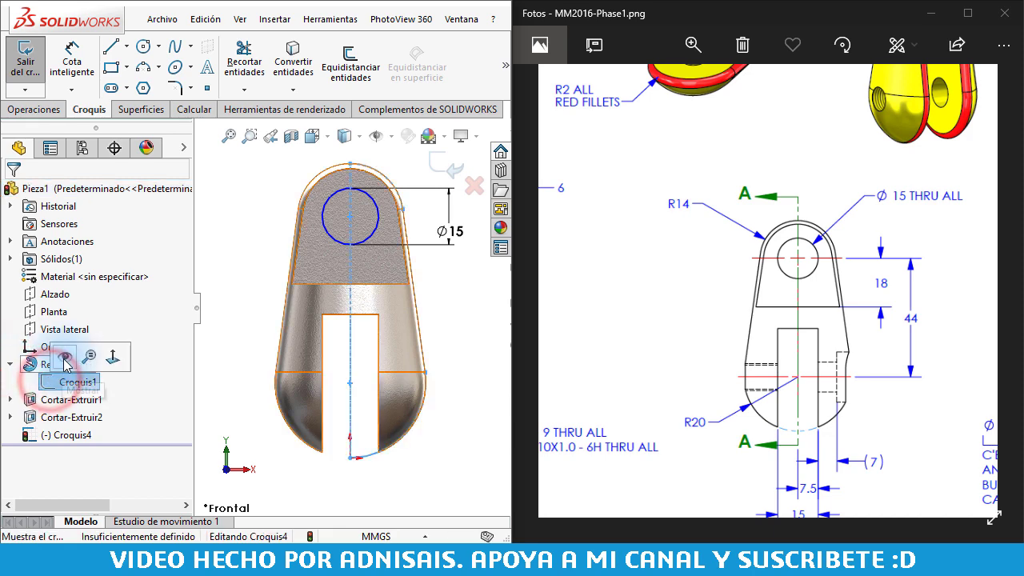
left_click(64, 357)
left_click(224, 250)
mouse_move(349, 216)
left_mouse_down()
mouse_move(356, 244)
mouse_move(352, 218)
left_mouse_up()
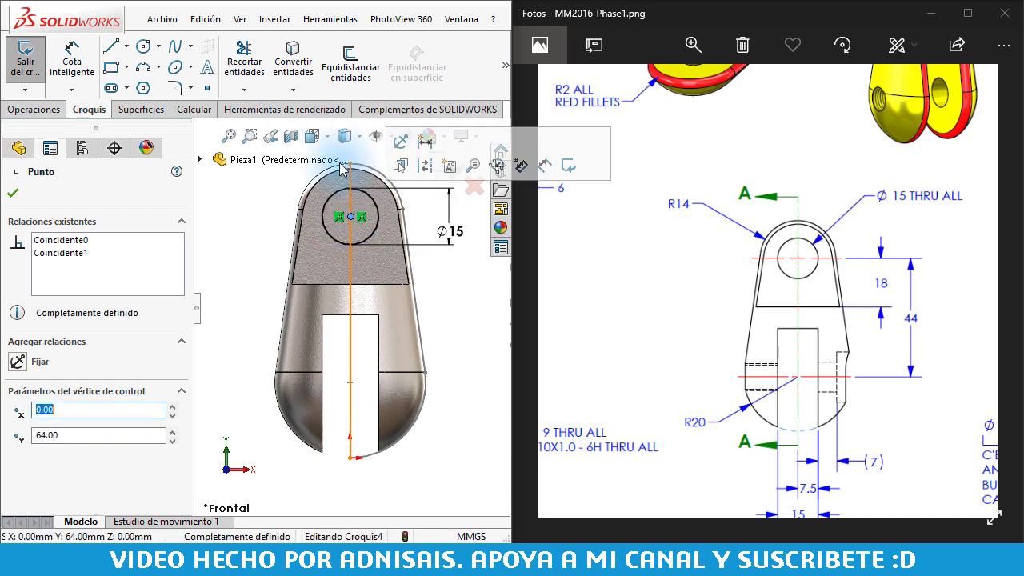
left_click(264, 206)
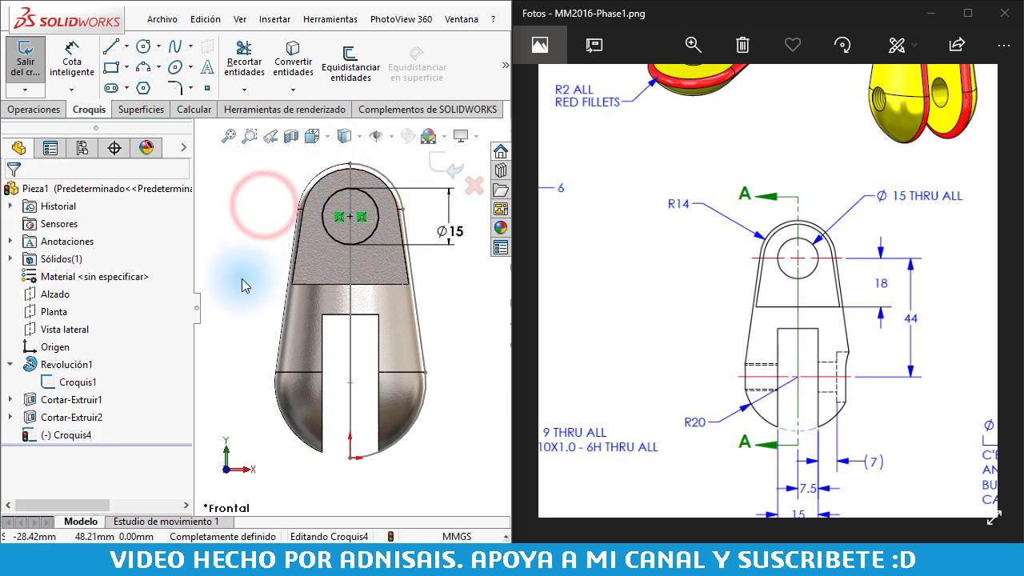
left_click(61, 383)
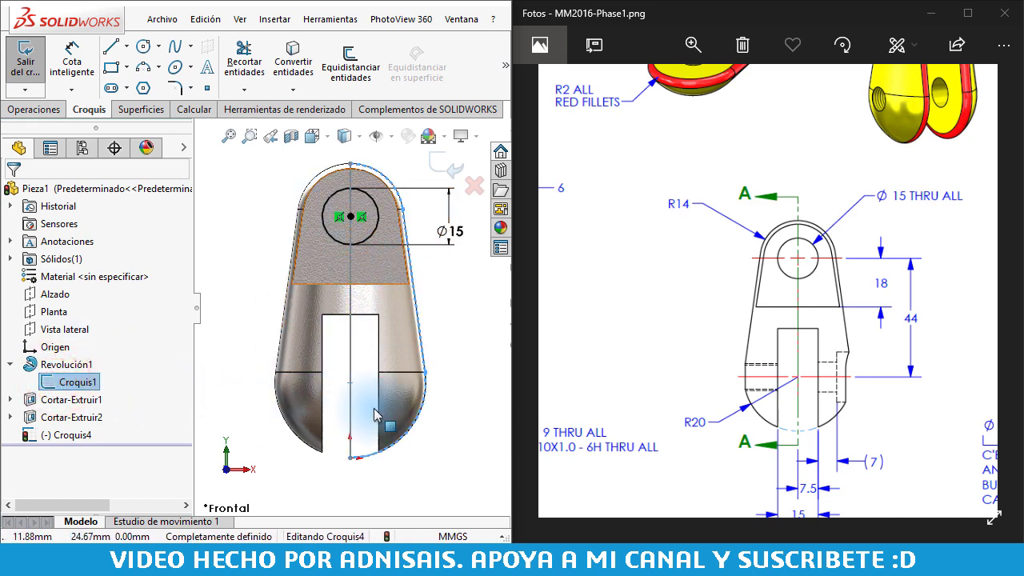
left_click(459, 312)
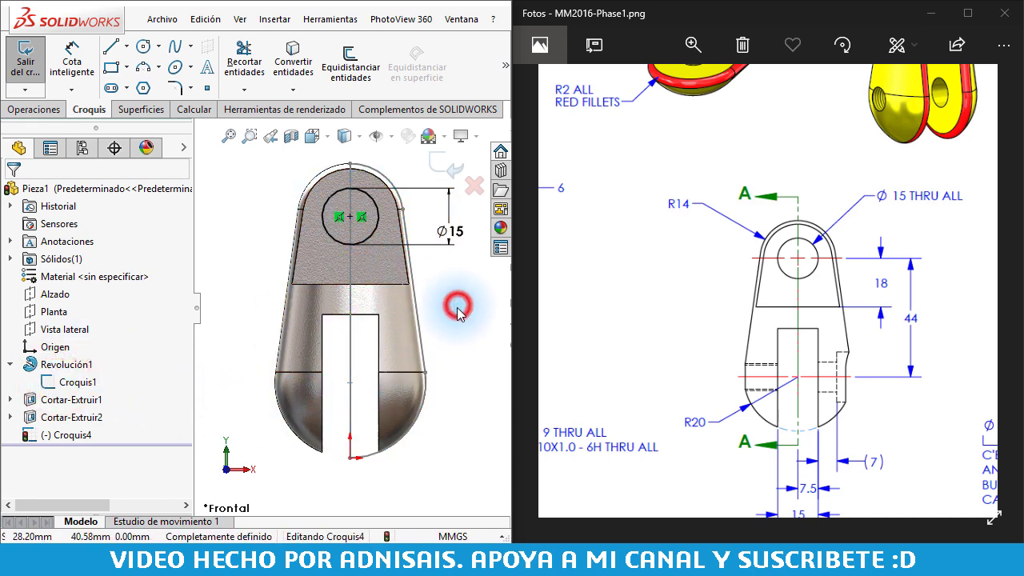
left_click(34, 109)
Extrude-cut the Ø15 circle with Por todo: ambos, creating Cortar-Extruir3.
left_click(280, 68)
left_click(70, 290)
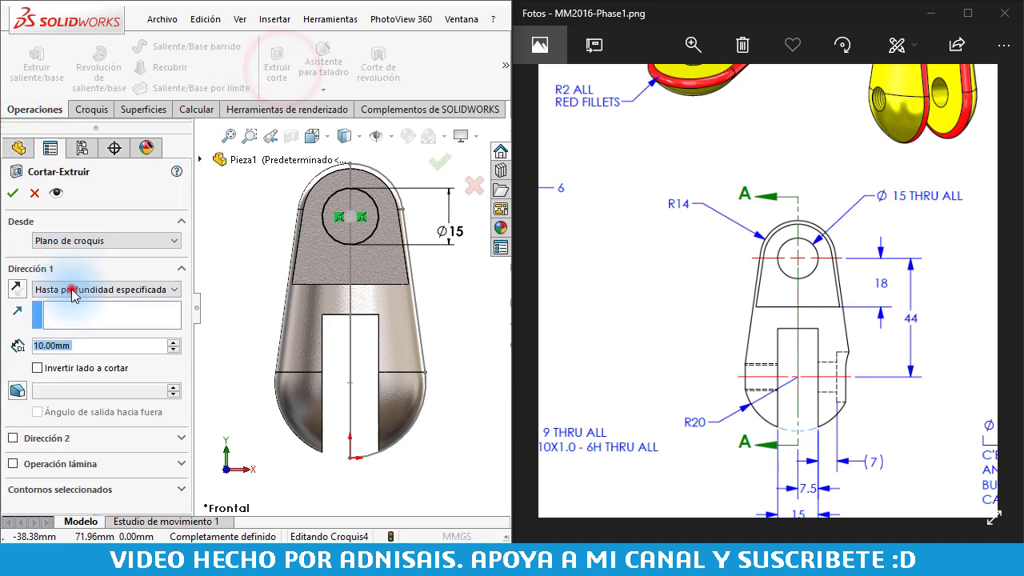
left_click(78, 323)
left_click(13, 192)
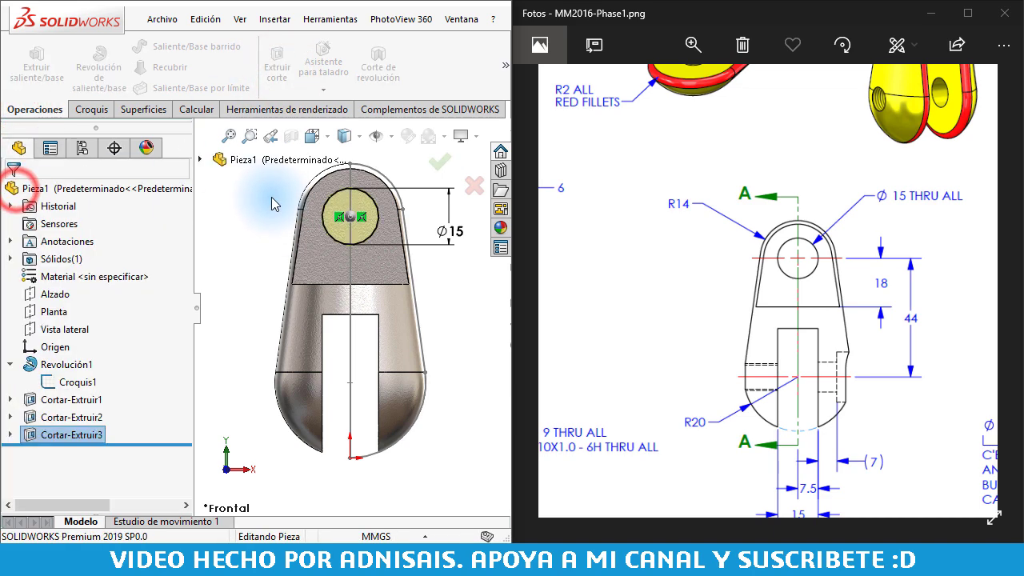
mouse_move(274, 201)
middle_mouse_down()
mouse_move(283, 184)
mouse_move(267, 201)
middle_mouse_up()
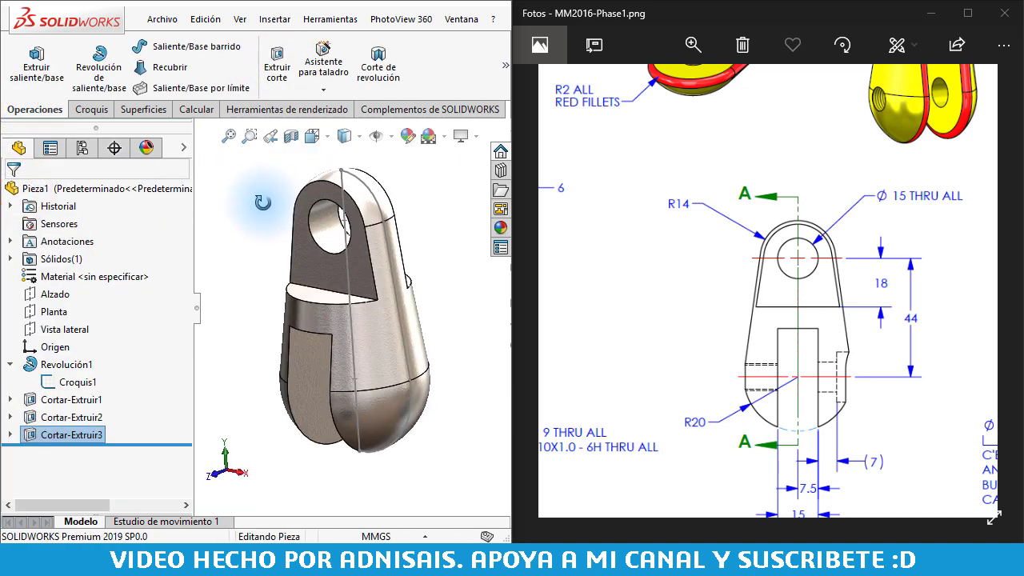
left_click(50, 294)
left_click(449, 247)
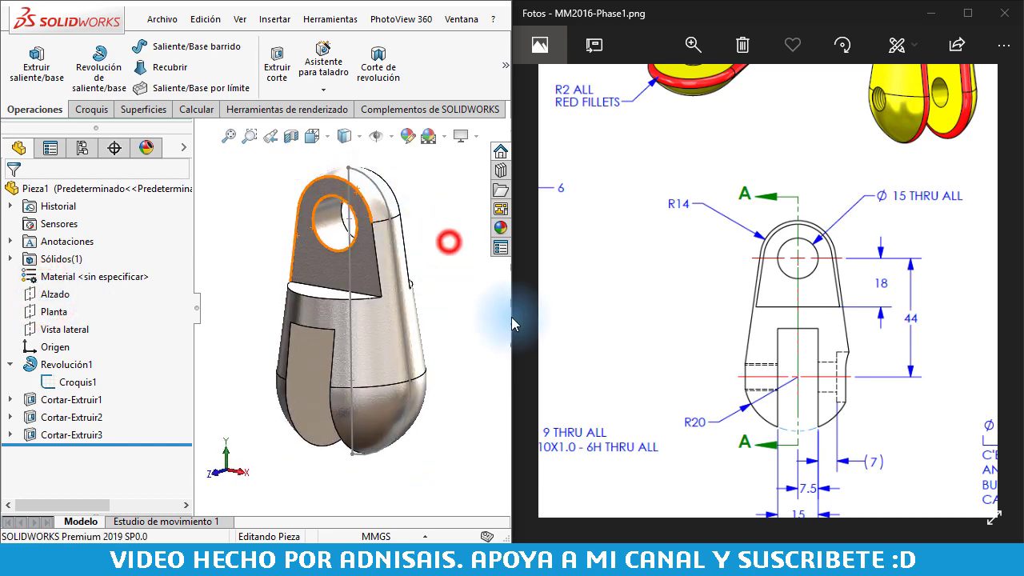
left_click_drag(842, 377, 805, 329)
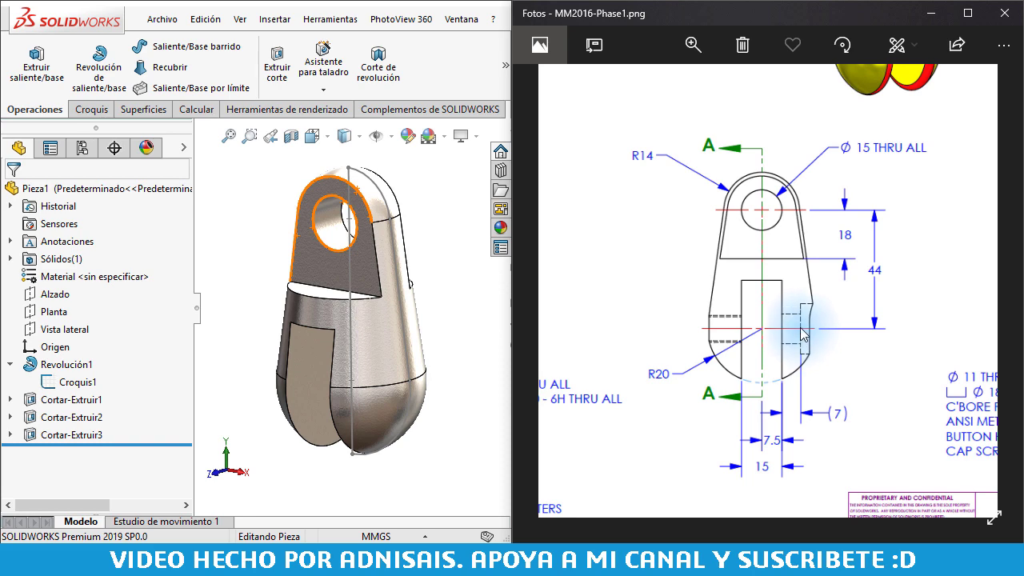
mouse_move(802, 323)
left_mouse_down()
mouse_move(563, 353)
mouse_move(955, 296)
left_mouse_up()
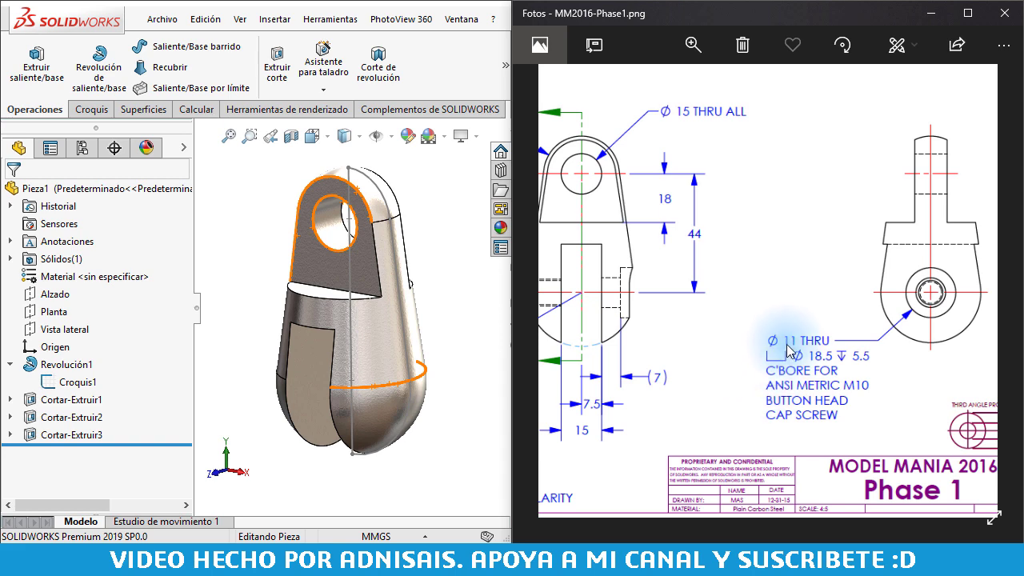
left_click(461, 331)
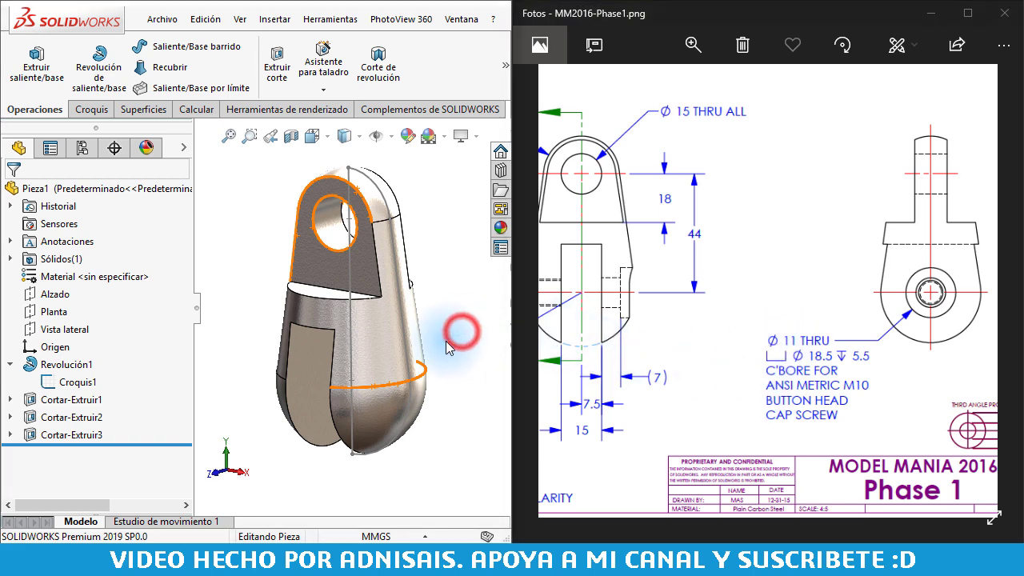
mouse_move(392, 334)
middle_mouse_down()
mouse_move(436, 325)
mouse_move(441, 341)
middle_mouse_up()
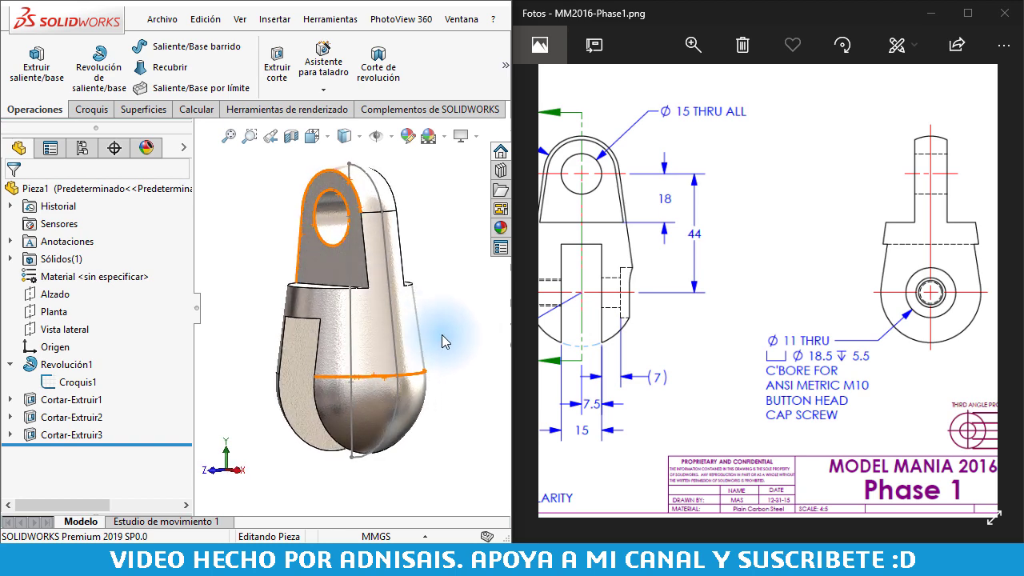
left_click(238, 222)
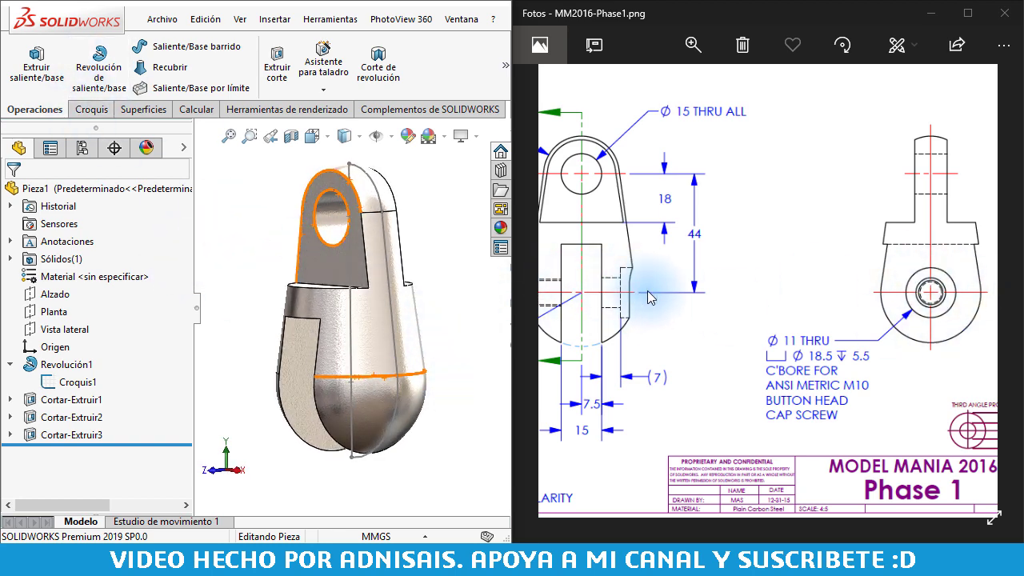
left_click(468, 254)
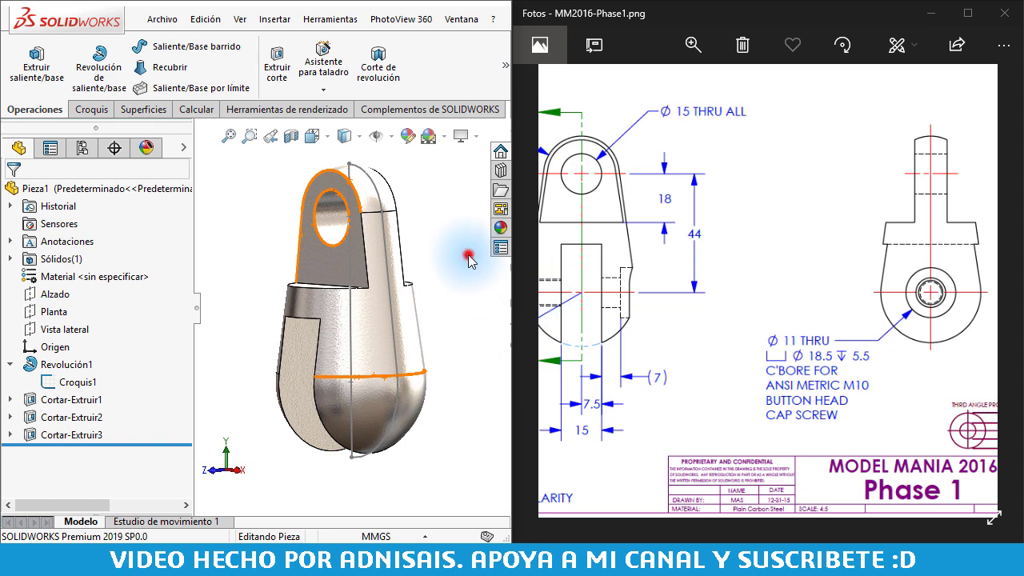
Specify a Tornillo con cabeza hueca con reborde counterbore with a custom 18.5 mm counterbore diameter.
left_click(325, 72)
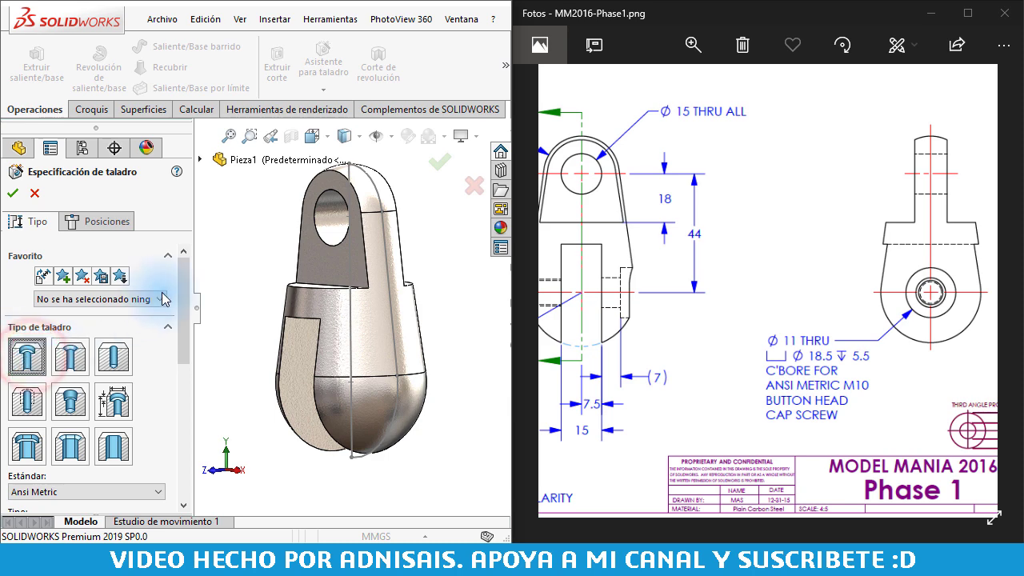
left_click_drag(185, 275, 190, 360)
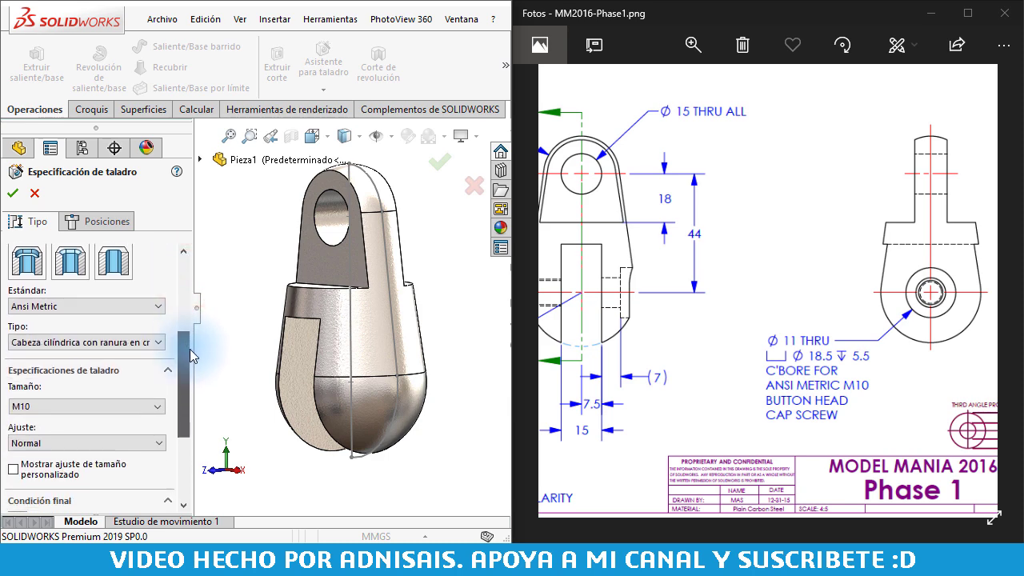
left_click(41, 339)
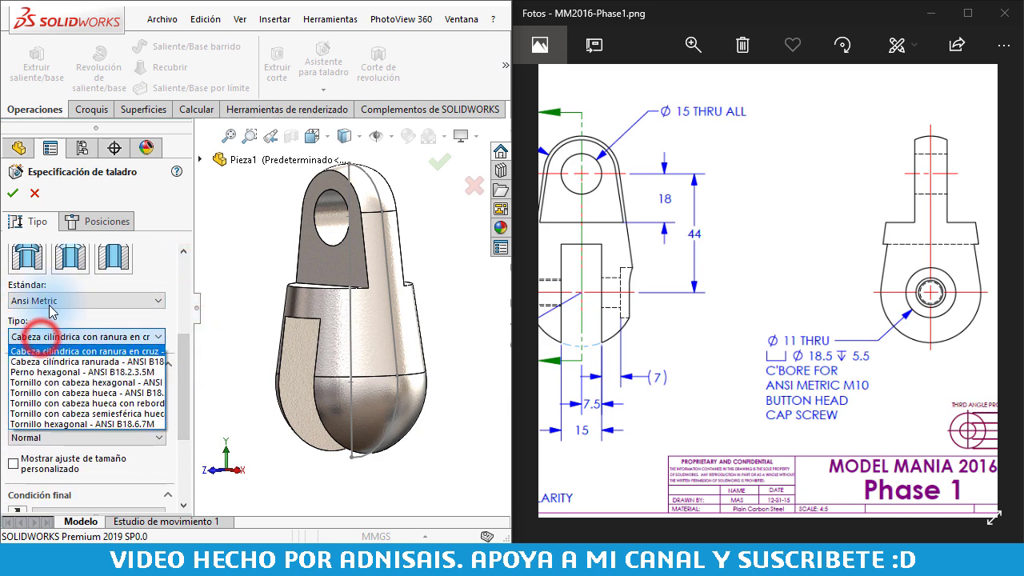
left_click(75, 405)
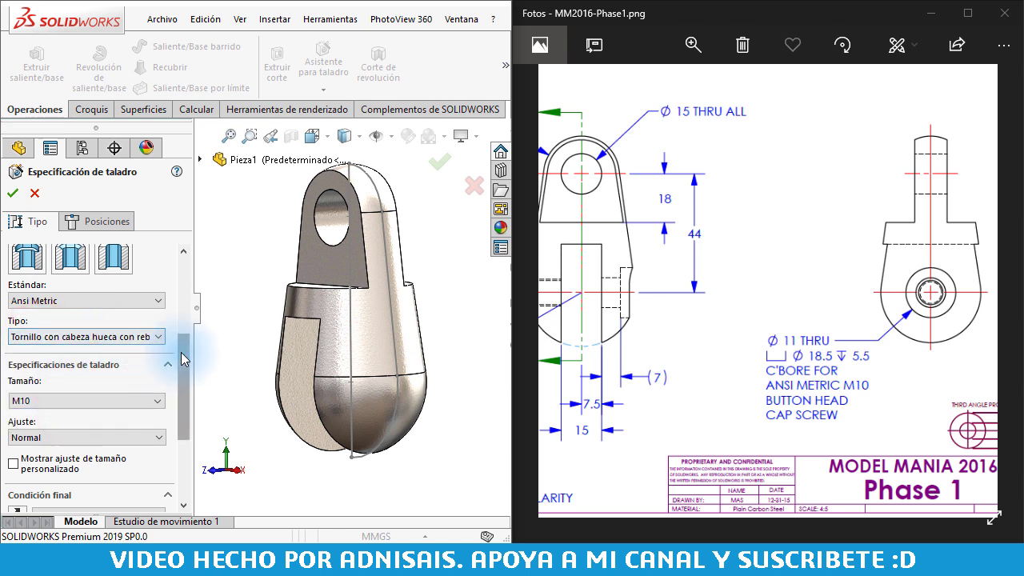
left_click_drag(183, 358, 184, 378)
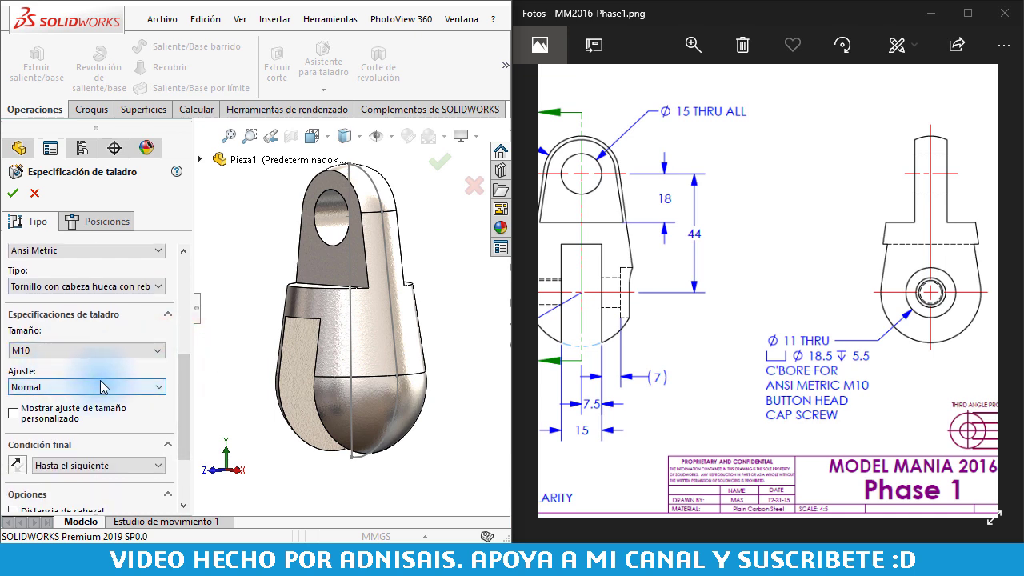
left_click(14, 412)
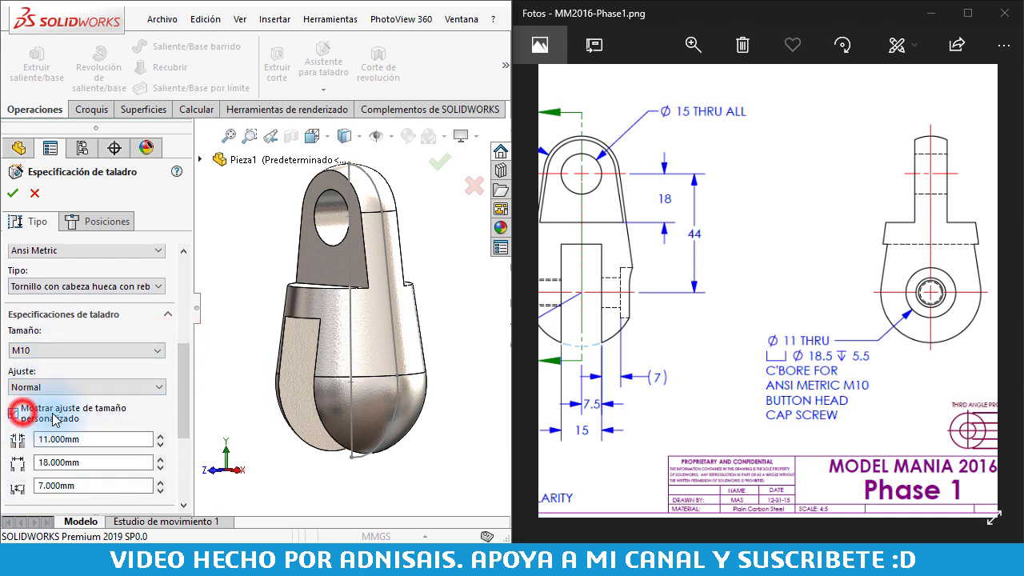
left_click_drag(188, 366, 191, 389)
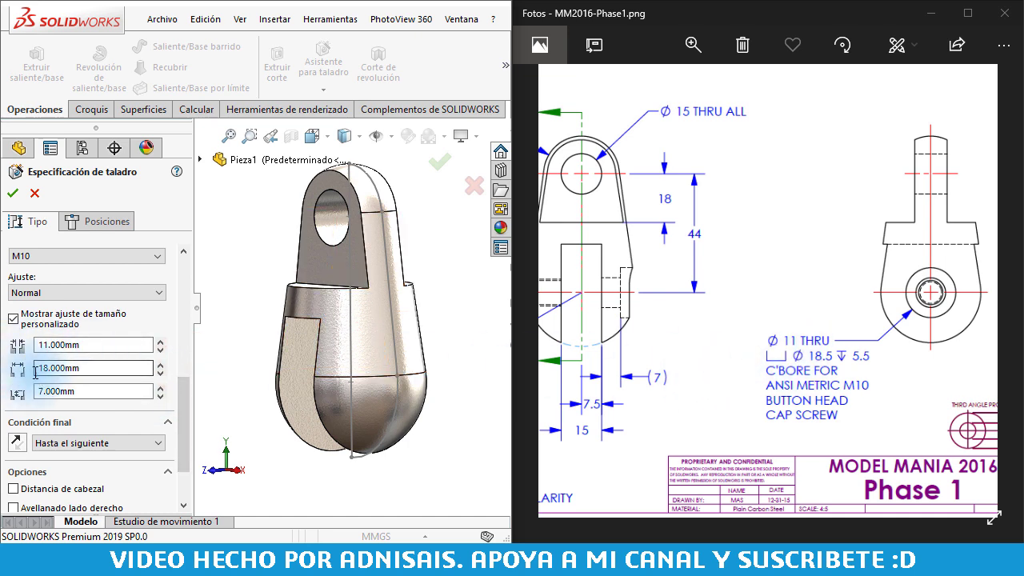
left_click(41, 367)
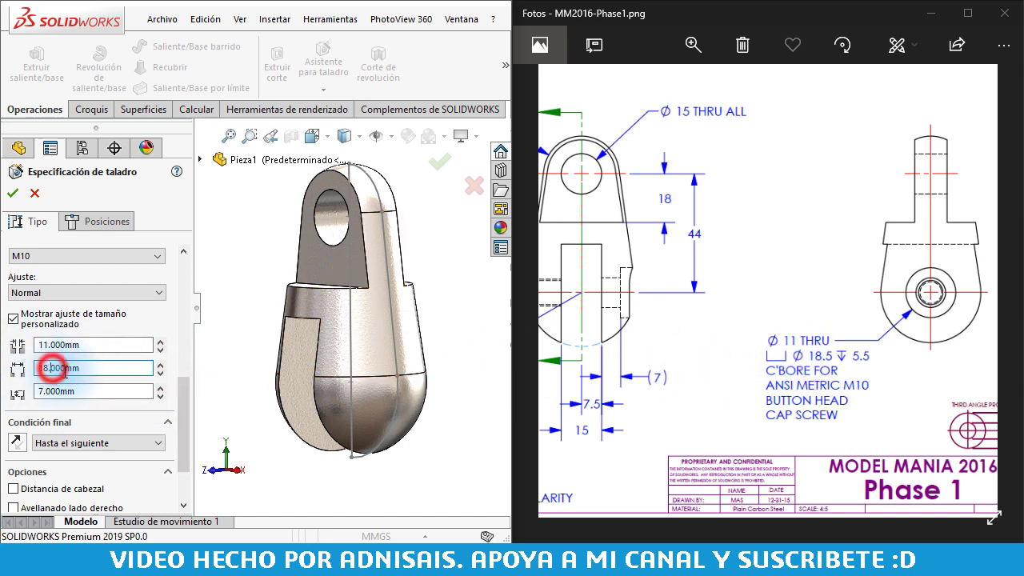
left_click(86, 392)
type("5.5")
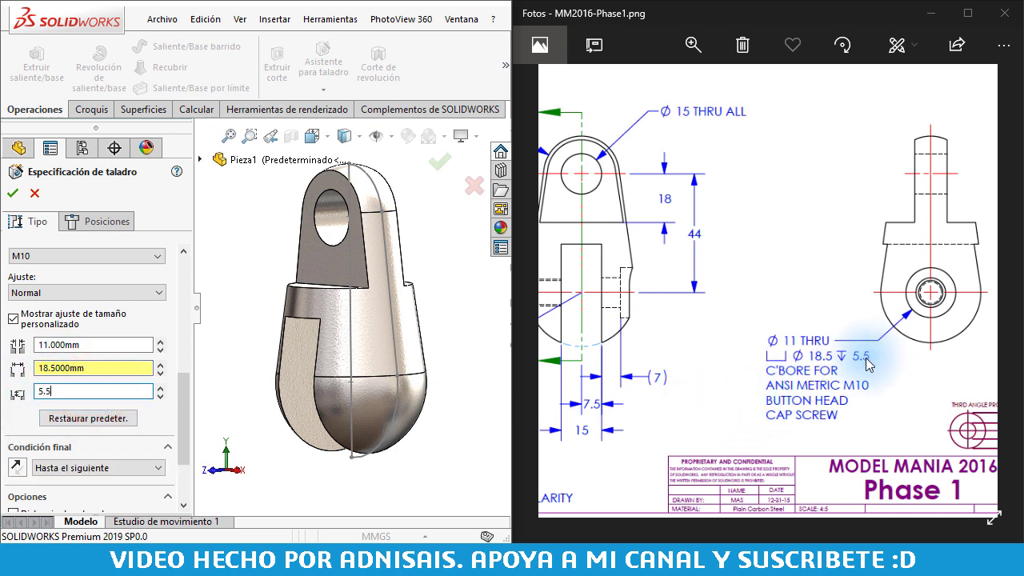
left_click_drag(182, 398, 88, 420)
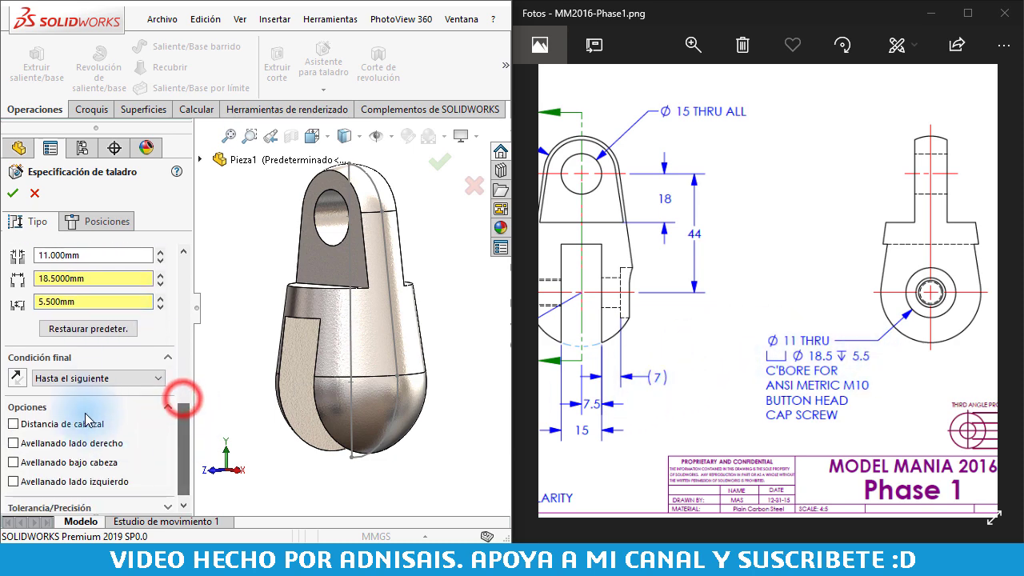
Check Section A-A on the reference drawing, then move on to positioning the hole.
middle_click_drag(396, 359, 413, 387)
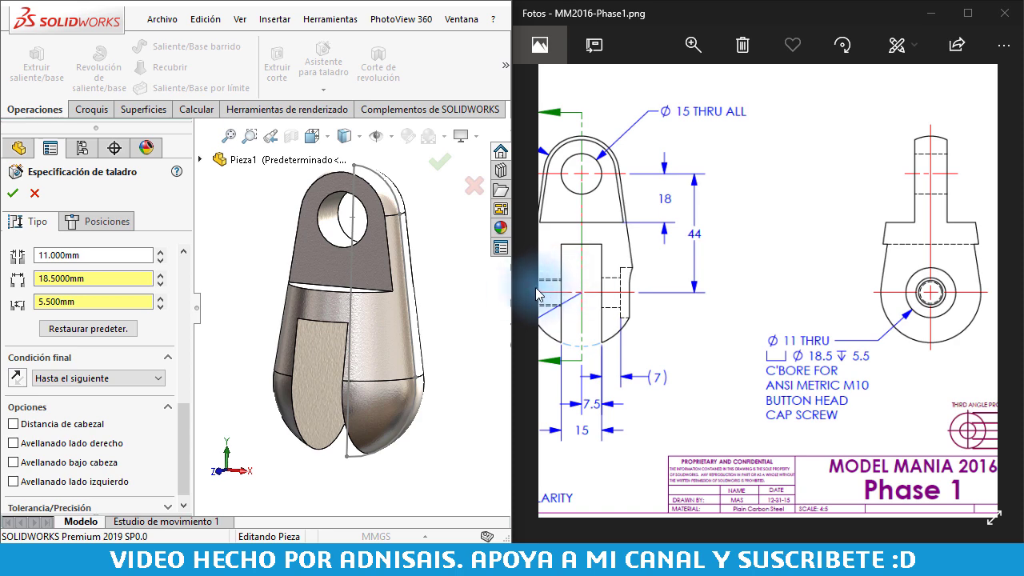
left_click_drag(550, 294, 834, 264)
left_click_drag(737, 285, 837, 284)
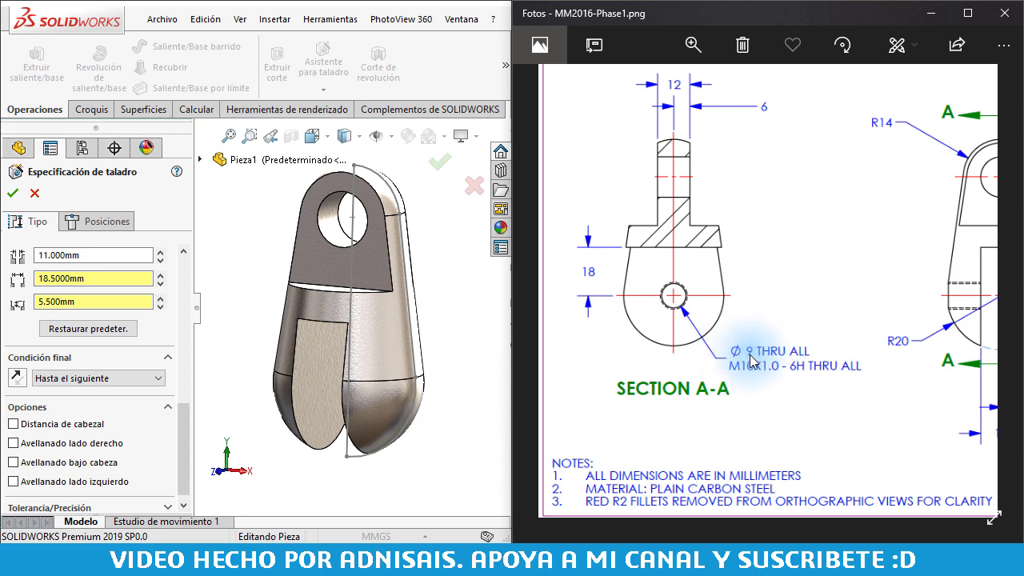
left_click_drag(859, 360, 740, 371)
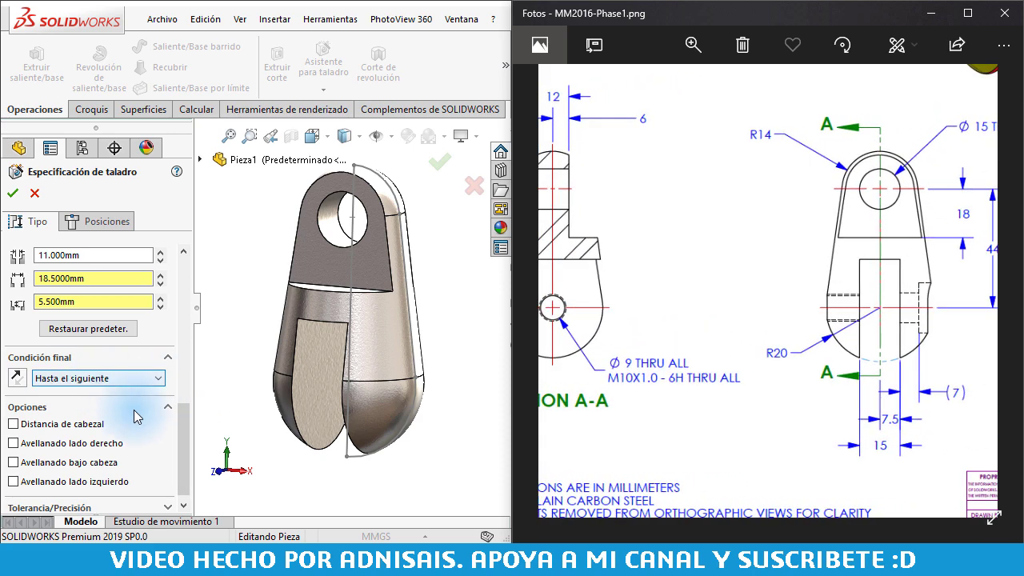
left_click(107, 221)
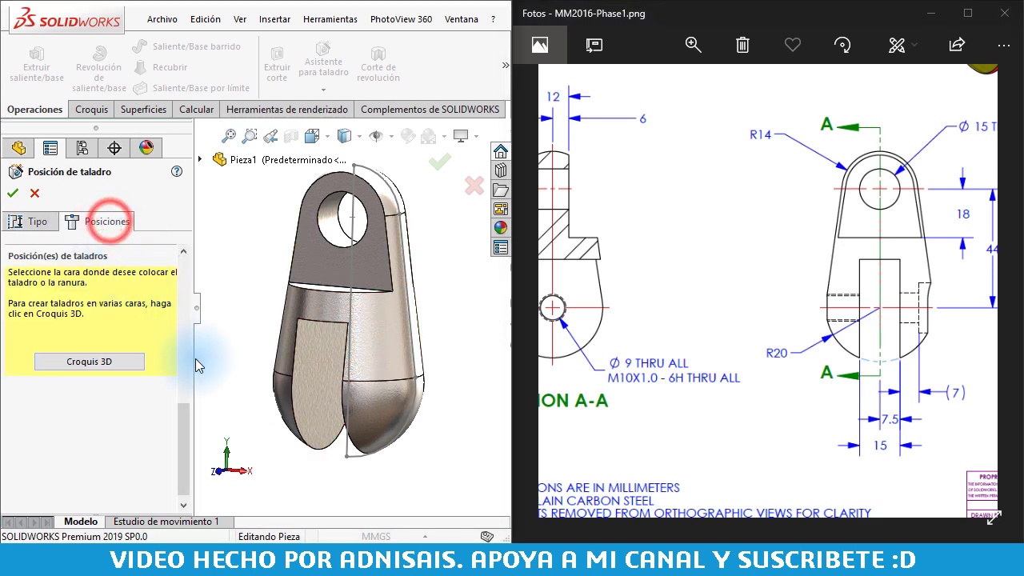
In a 3D sketch, draw a construction line from the origin to the curved face, constrained Along X.
left_click(114, 363)
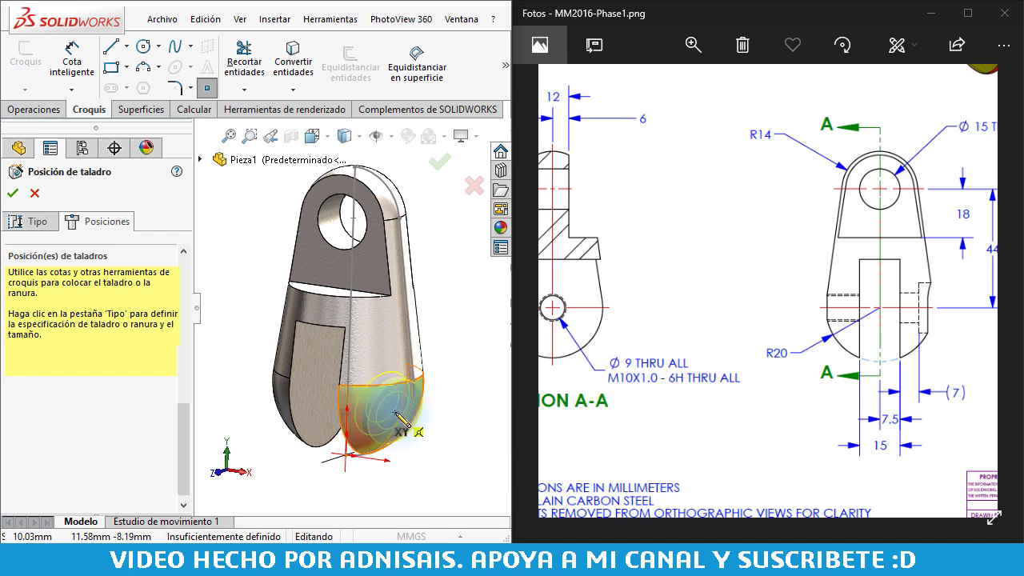
mouse_move(395, 413)
middle_mouse_down()
mouse_move(407, 395)
mouse_move(380, 353)
mouse_move(421, 384)
middle_mouse_up()
scroll(407, 395, "down", 3)
left_click(417, 335)
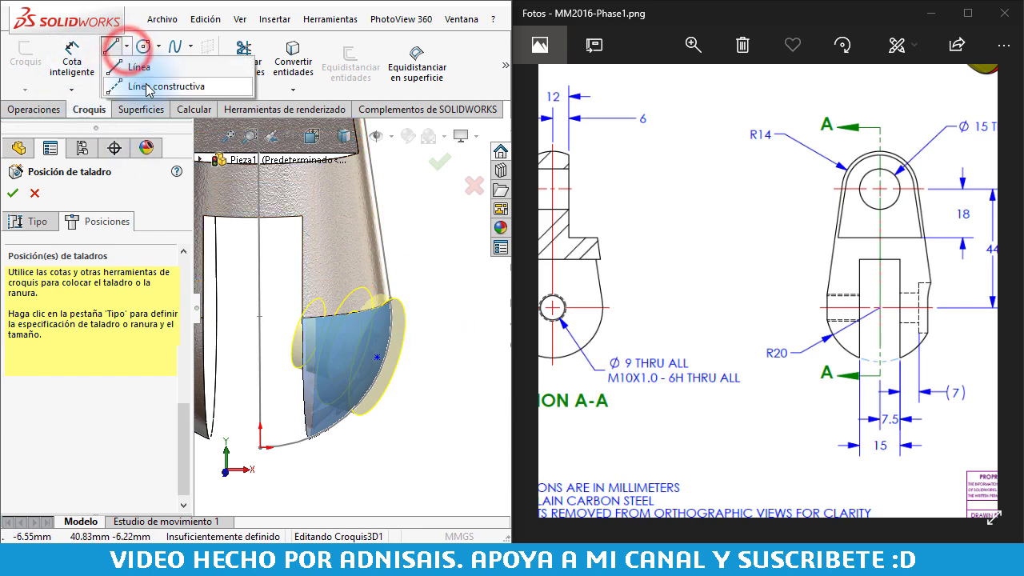
left_click(148, 85)
left_click(260, 317)
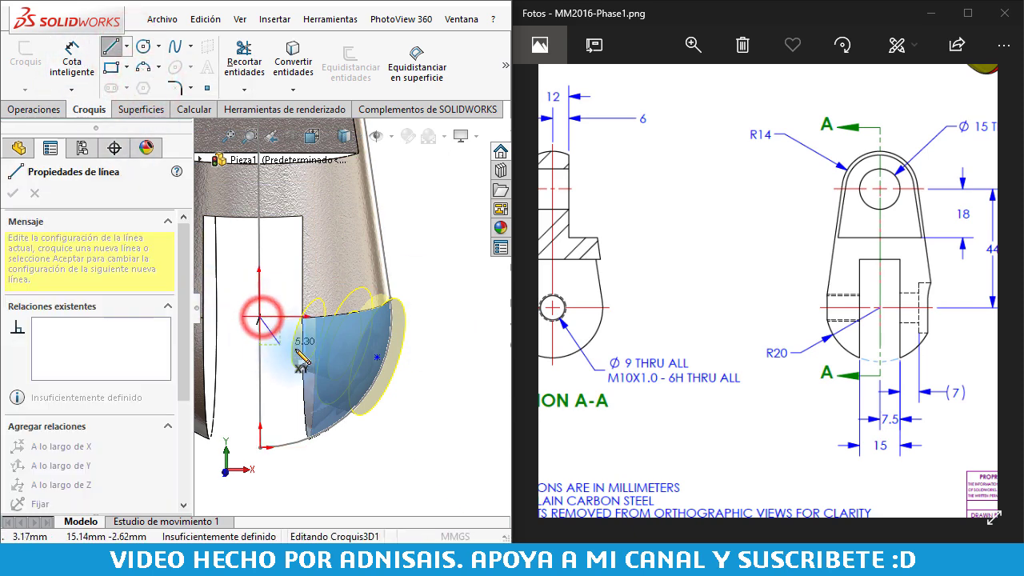
double_click(380, 360)
mouse_move(381, 352)
middle_mouse_down()
mouse_move(273, 312)
mouse_move(272, 270)
middle_mouse_up()
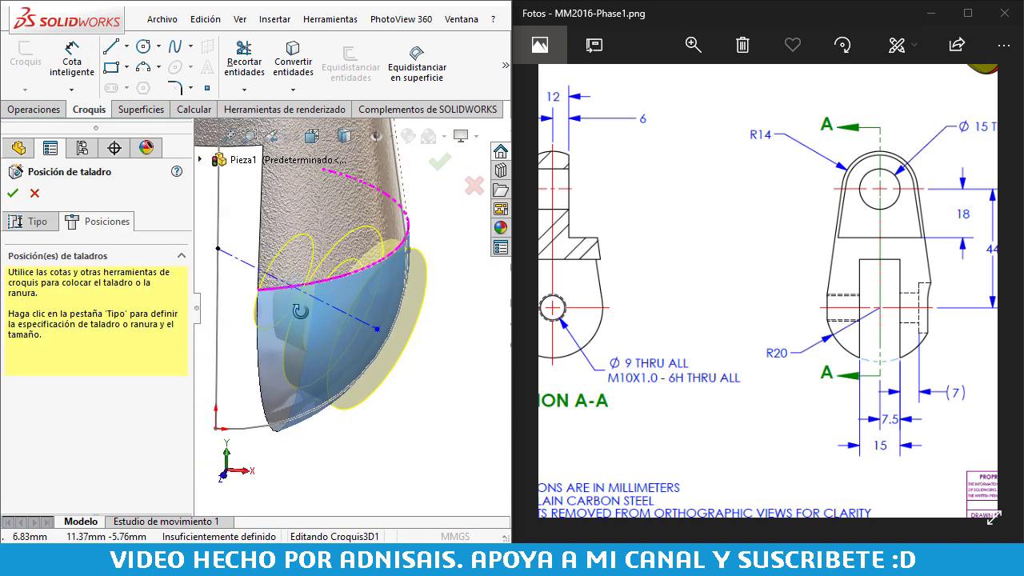
left_click(270, 265)
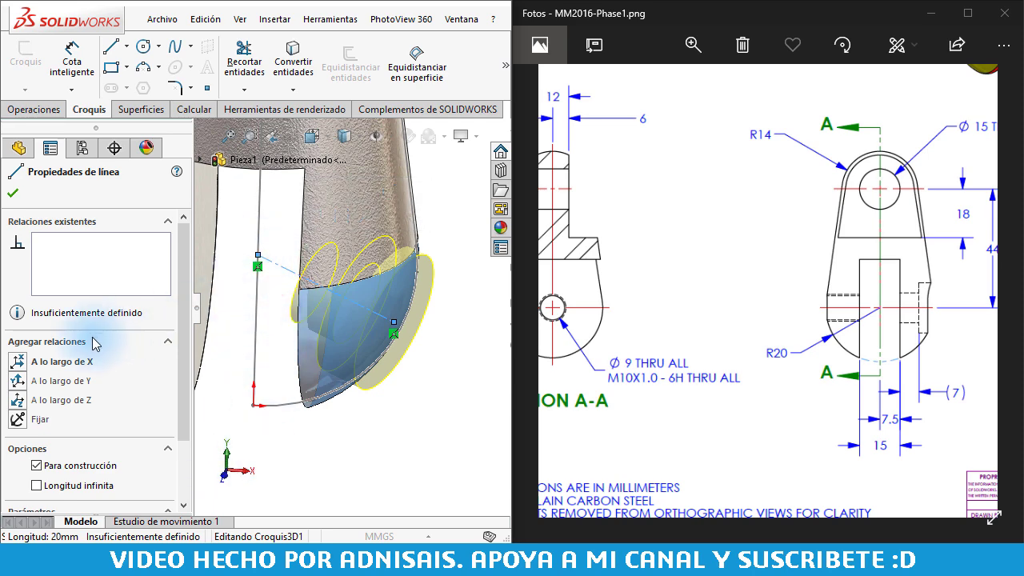
left_click(19, 365)
left_click(503, 407)
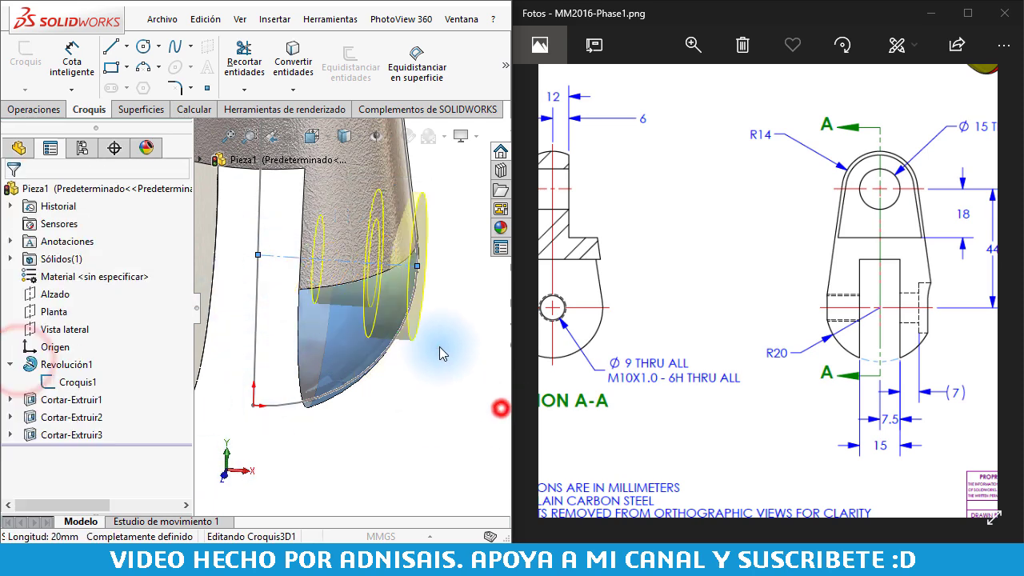
Accept the hole, creating the counterbore Refrentado para tornillo de hombro.
middle_click_drag(496, 411, 326, 263)
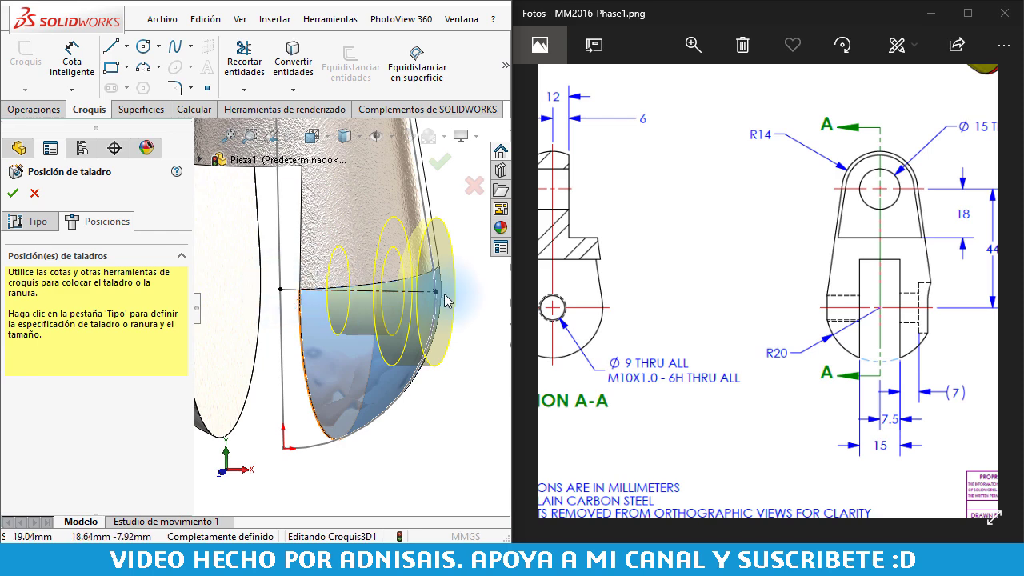
mouse_move(447, 297)
middle_mouse_down()
mouse_move(452, 285)
mouse_move(411, 300)
middle_mouse_up()
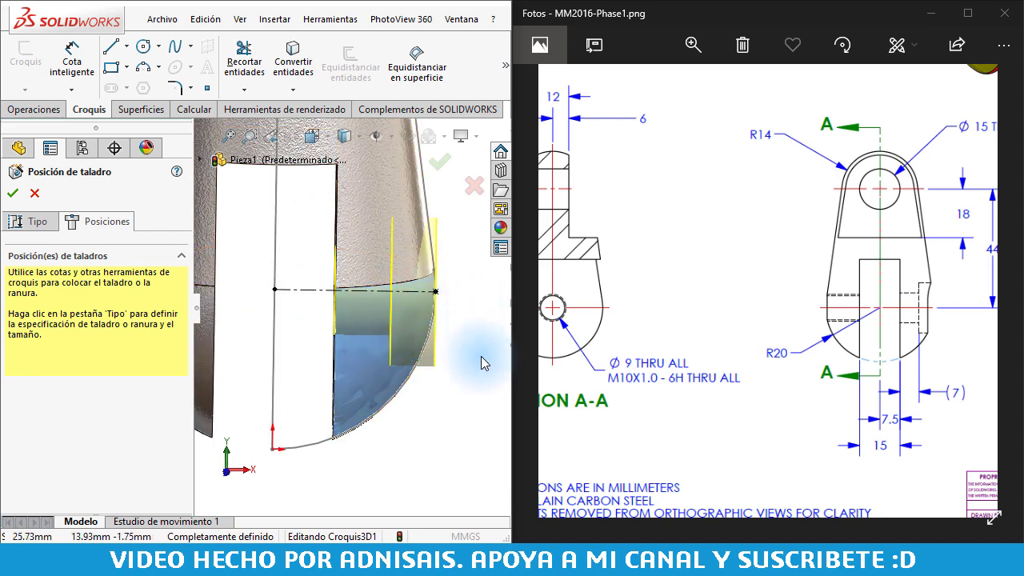
middle_click_drag(400, 345, 398, 306)
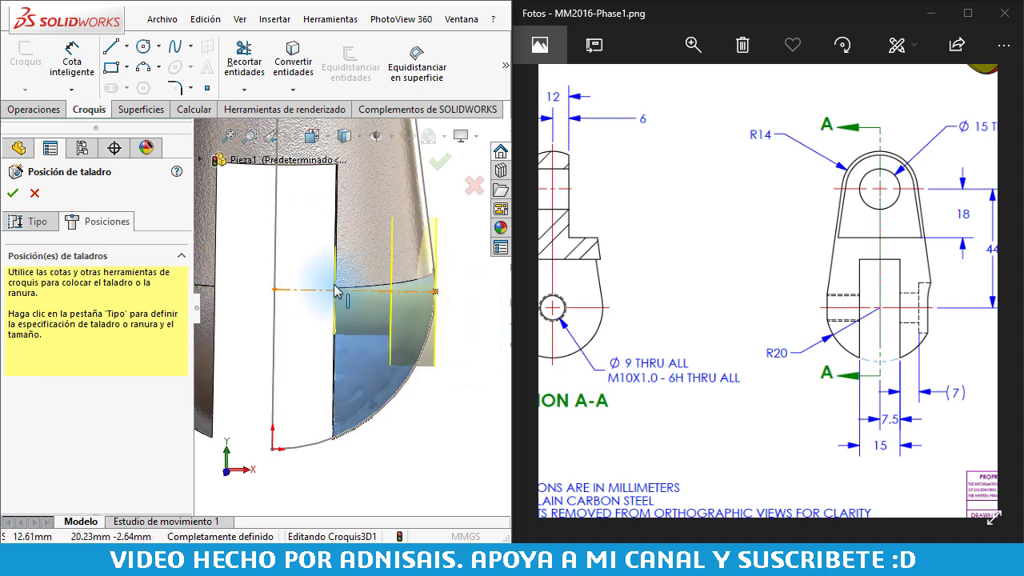
left_click(13, 193)
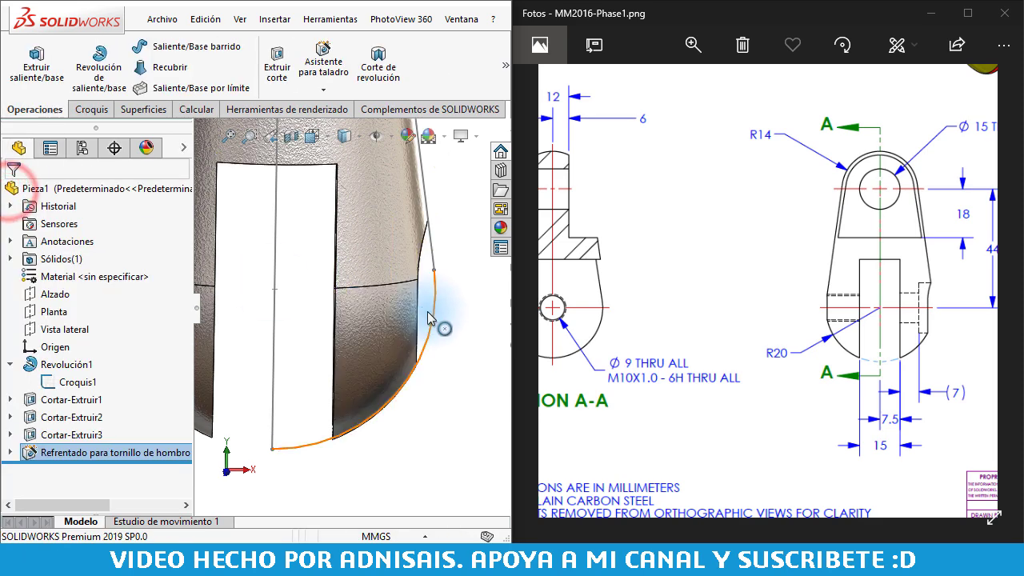
mouse_move(427, 311)
middle_mouse_down()
mouse_move(382, 289)
mouse_move(371, 306)
middle_mouse_up()
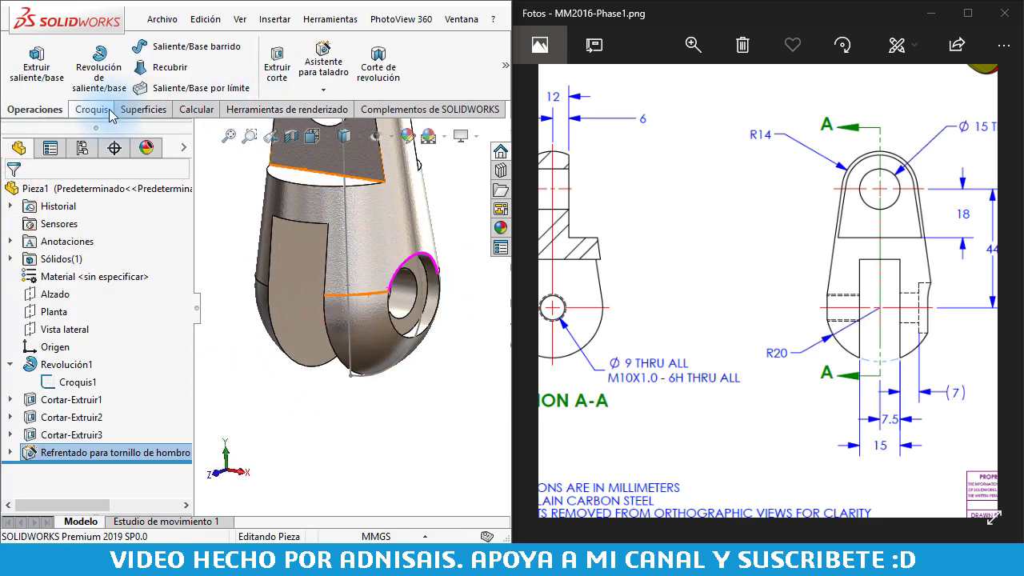
left_click(185, 109)
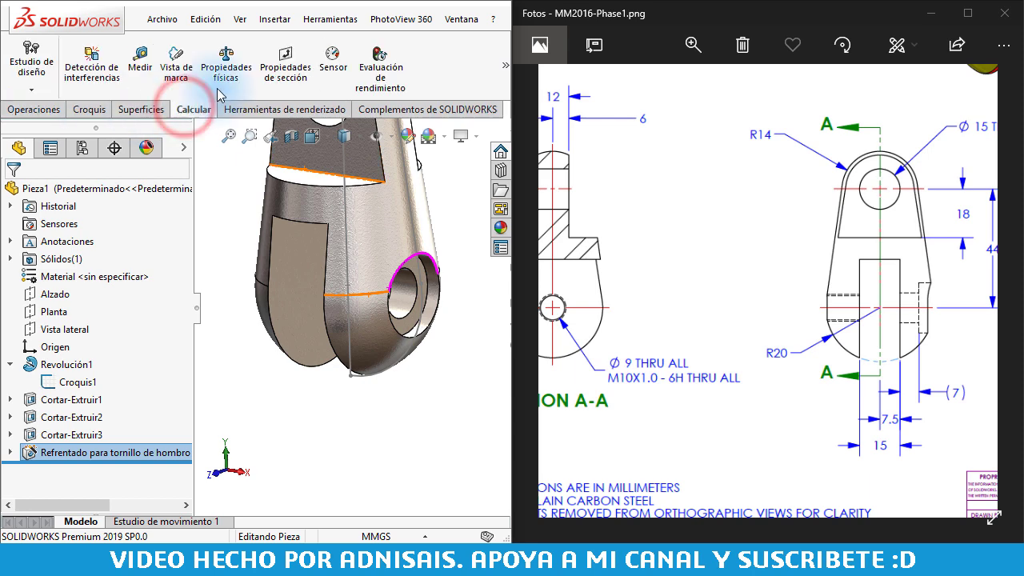
left_click(141, 63)
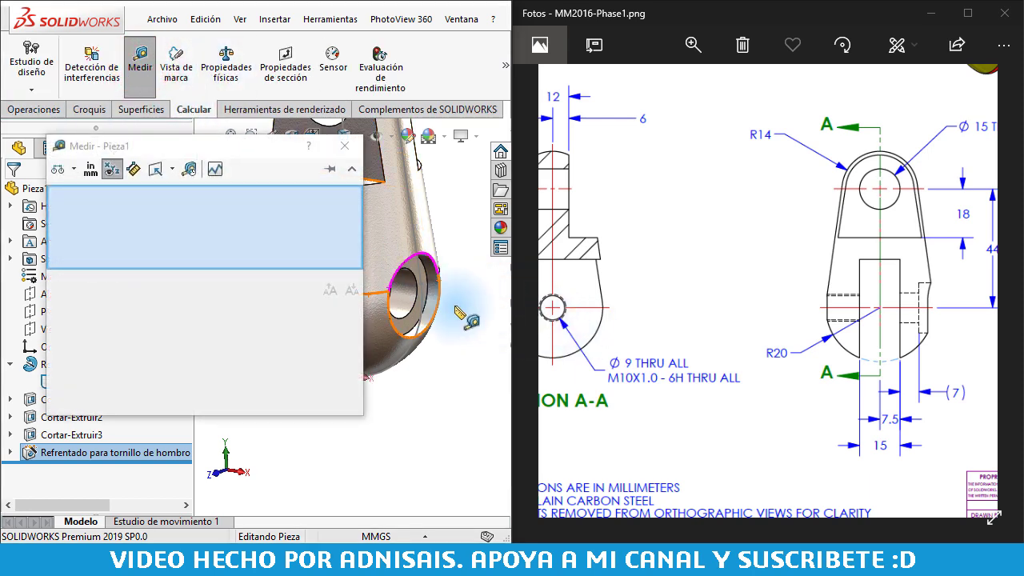
left_click(408, 275)
left_click(408, 275)
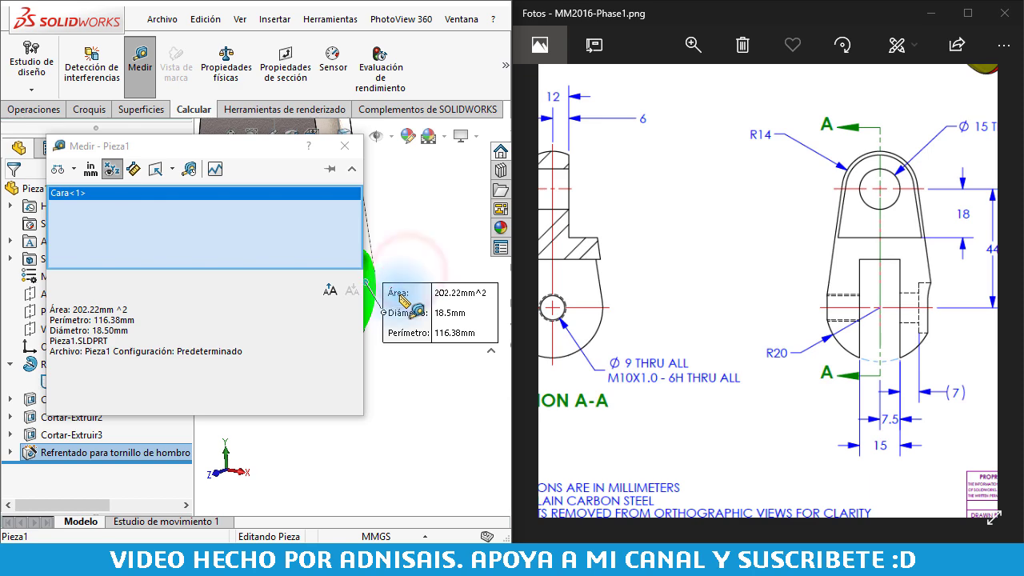
left_click(98, 308)
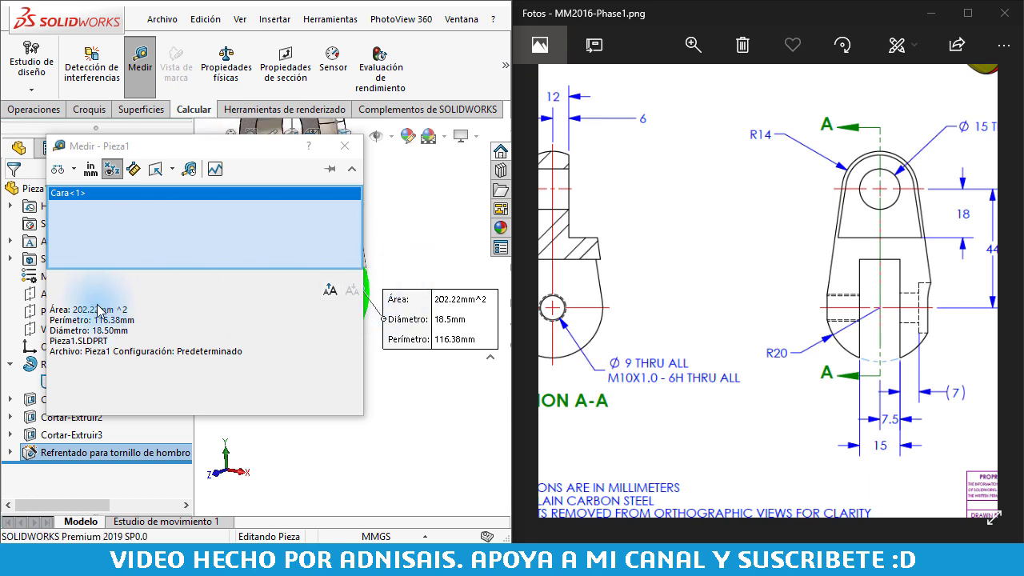
left_click(345, 146)
scroll(408, 285, "down", 3)
scroll(392, 286, "down", 3)
left_click(459, 269)
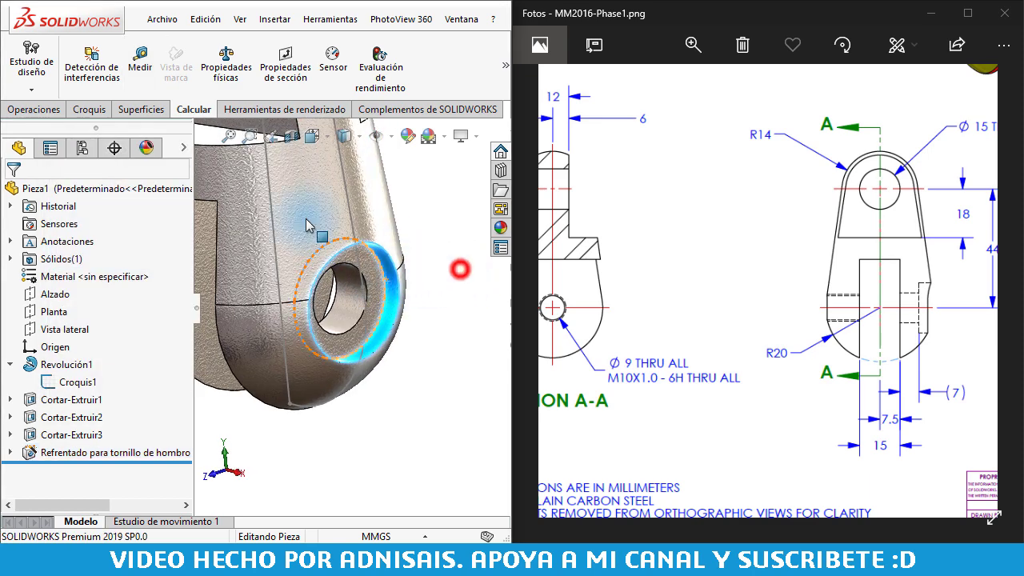
left_click(140, 60)
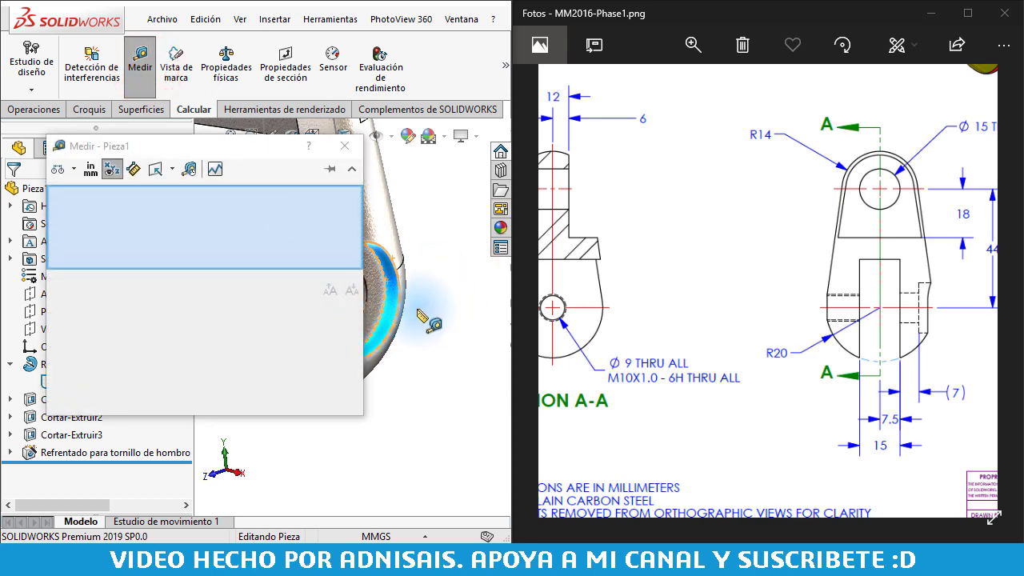
middle_click_drag(320, 240, 416, 304)
left_click(432, 322)
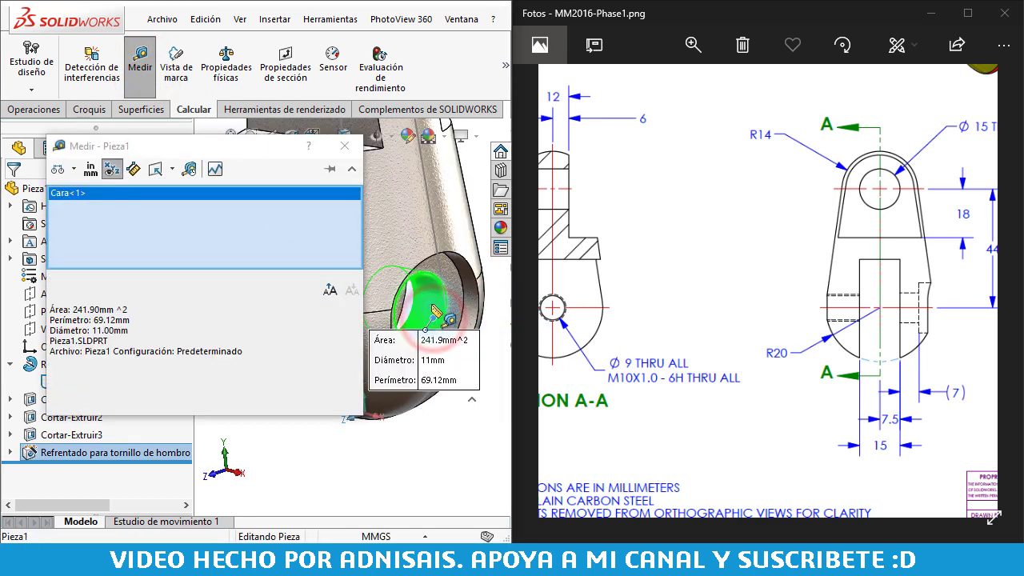
left_click(435, 302)
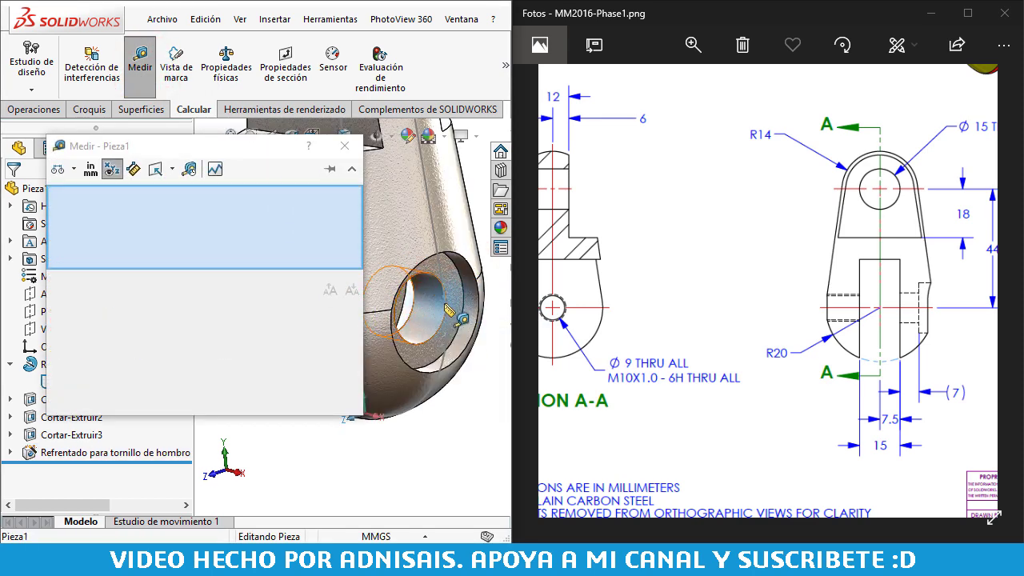
left_click(453, 293)
mouse_move(452, 293)
middle_mouse_down()
mouse_move(521, 283)
mouse_move(435, 251)
middle_mouse_up()
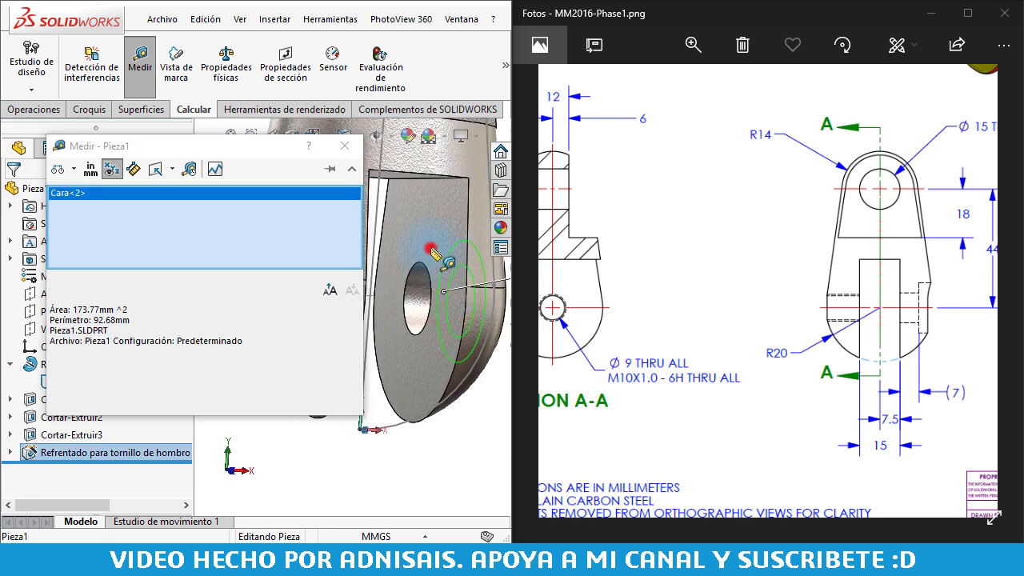
left_click(432, 248)
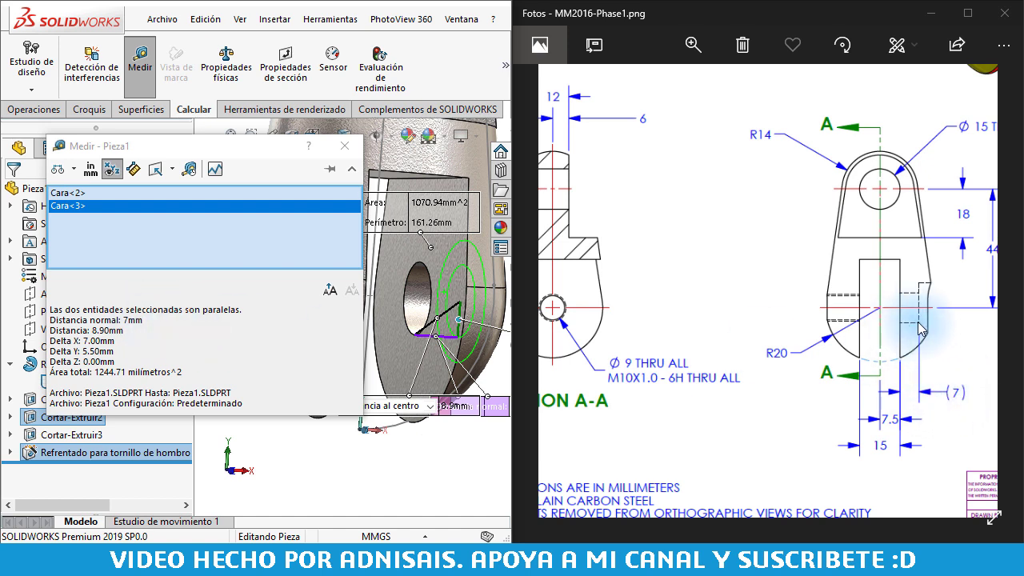
left_click(344, 151)
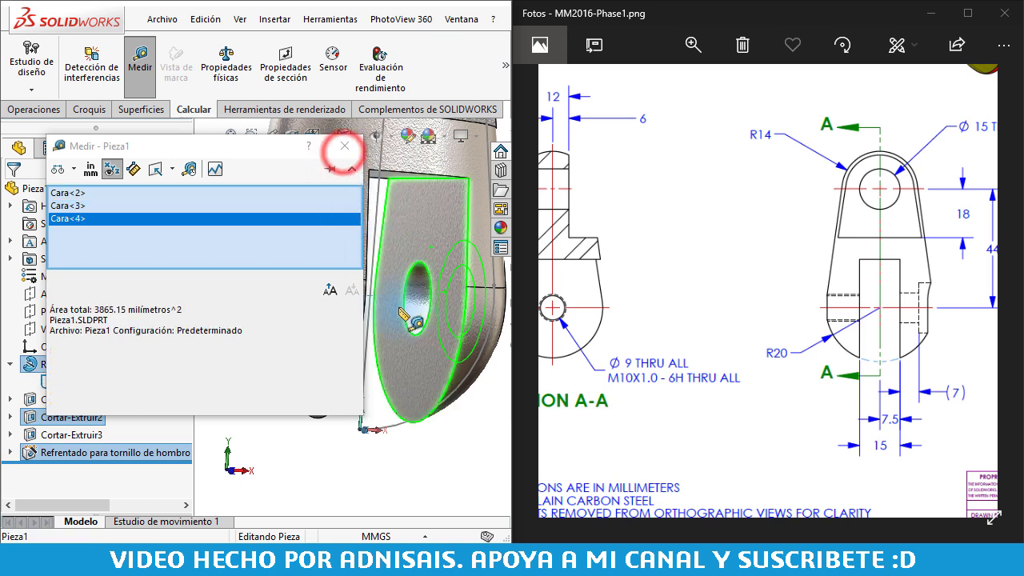
left_click(344, 152)
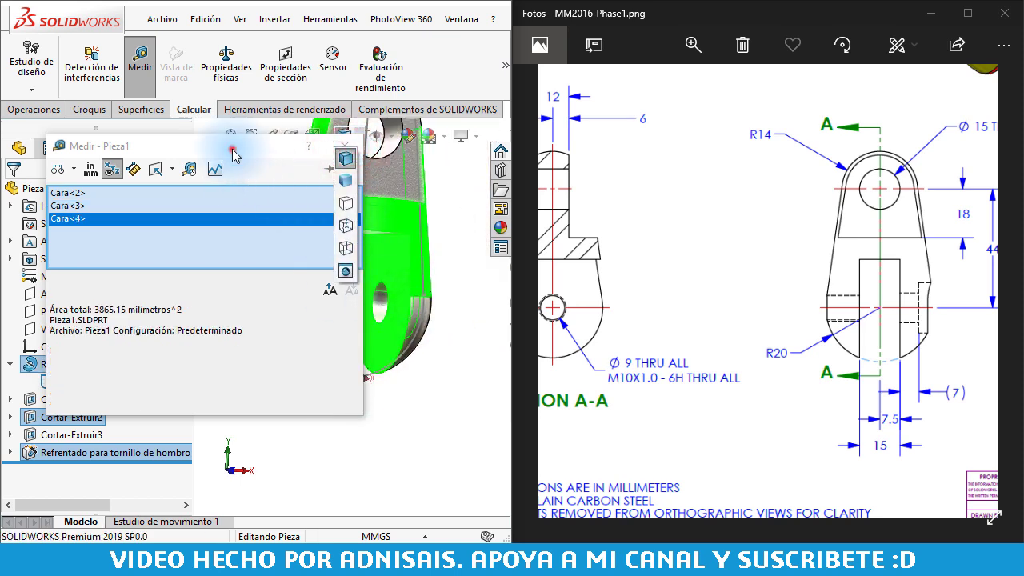
left_click_drag(228, 146, 224, 205)
left_click(331, 214)
left_click(256, 210)
mouse_move(256, 210)
middle_mouse_down()
mouse_move(361, 322)
mouse_move(332, 304)
middle_mouse_up()
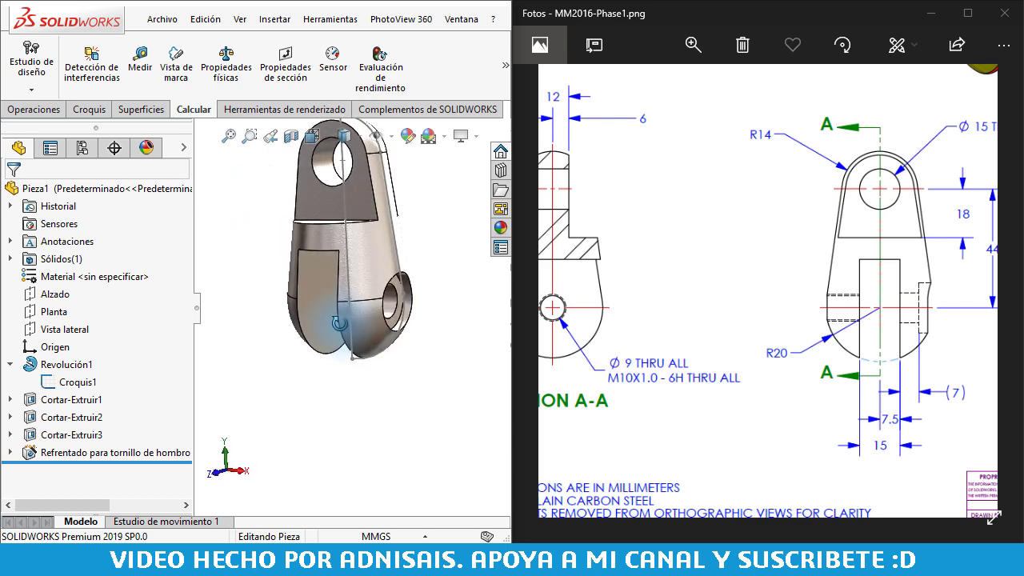
left_click(446, 414)
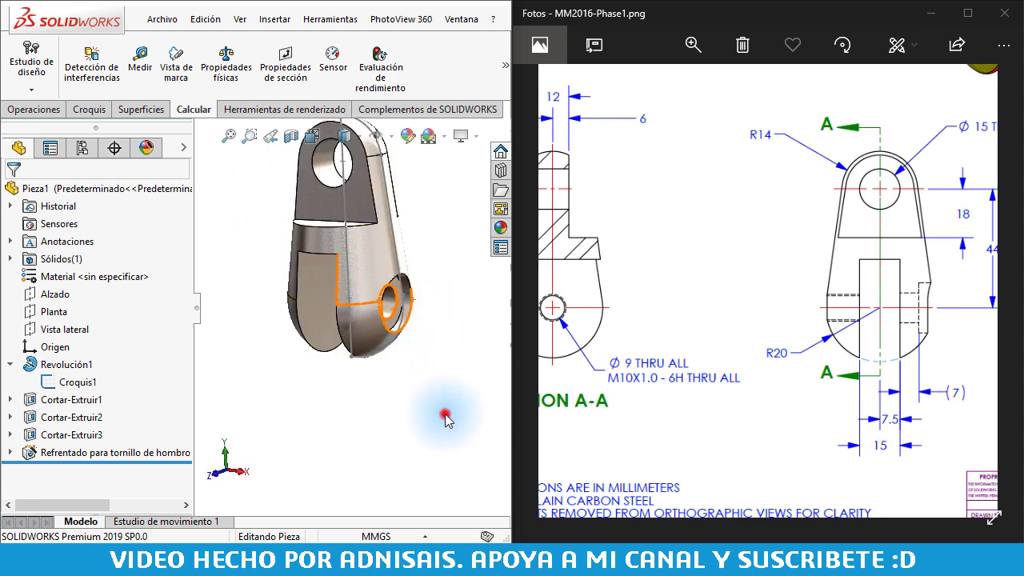
Set up a Taladro roscado hole with default sizes: Ansi Metric M10x1.0, Hasta el siguiente.
left_click(34, 109)
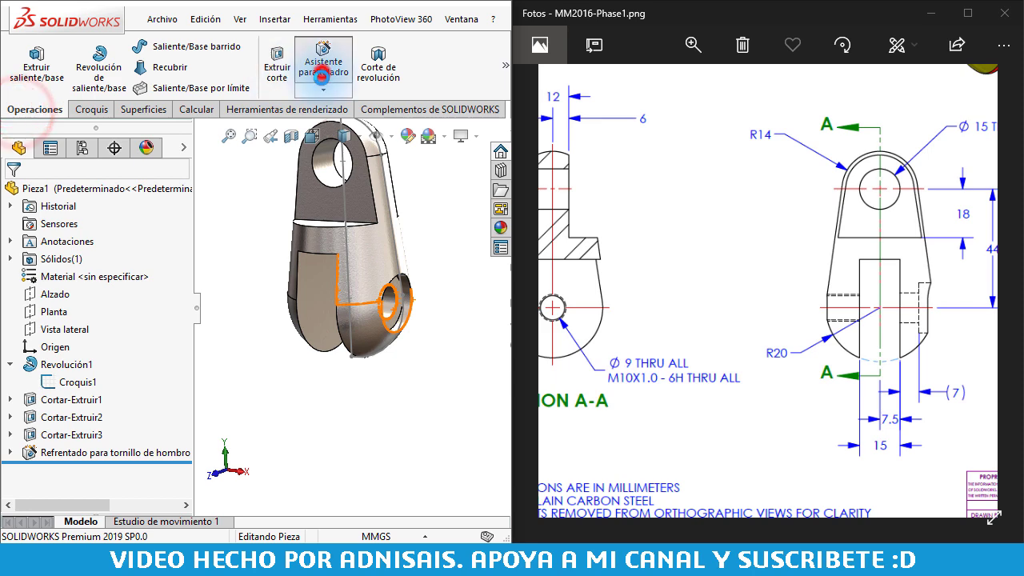
left_click(323, 63)
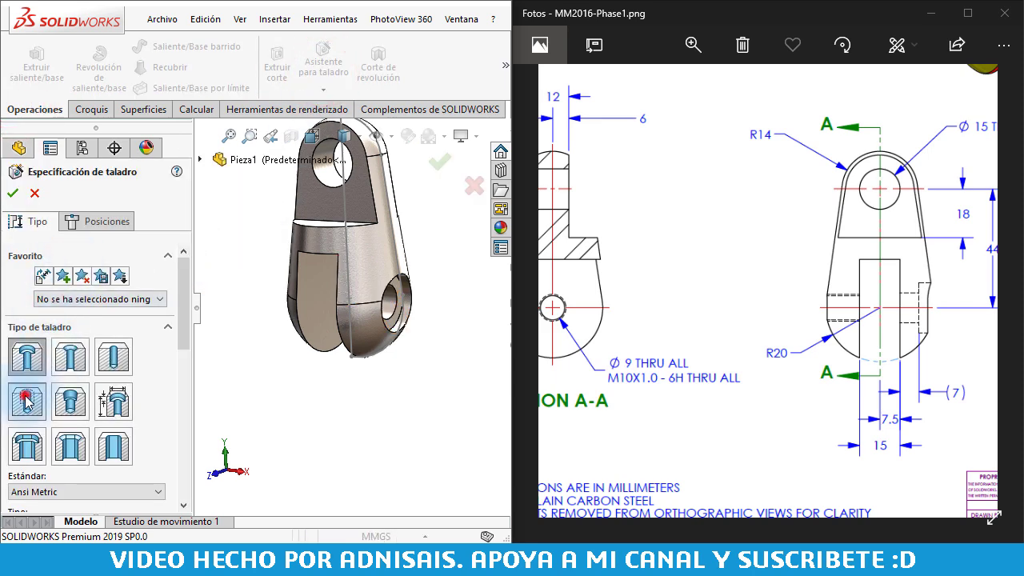
left_click(26, 400)
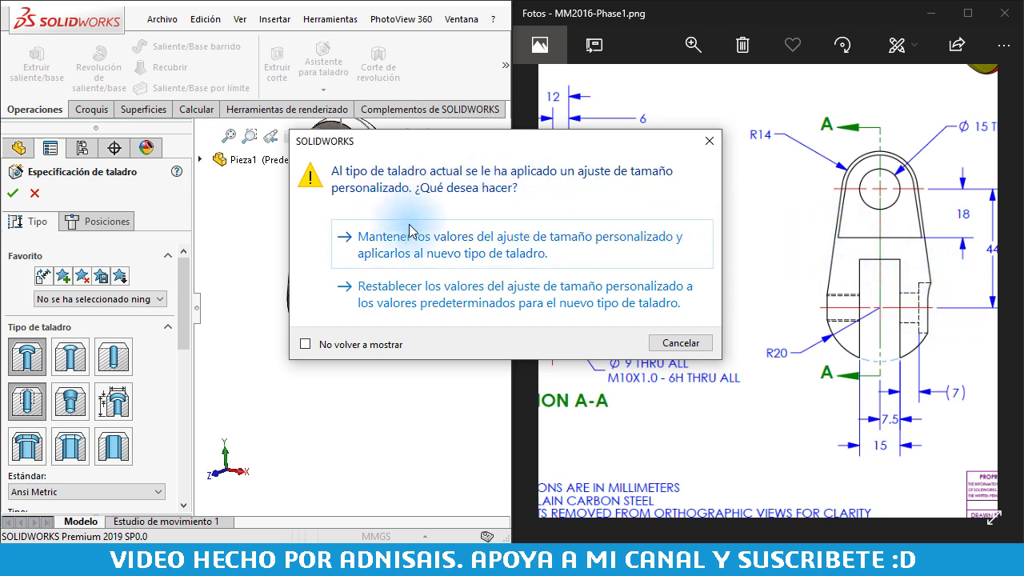
left_click(404, 295)
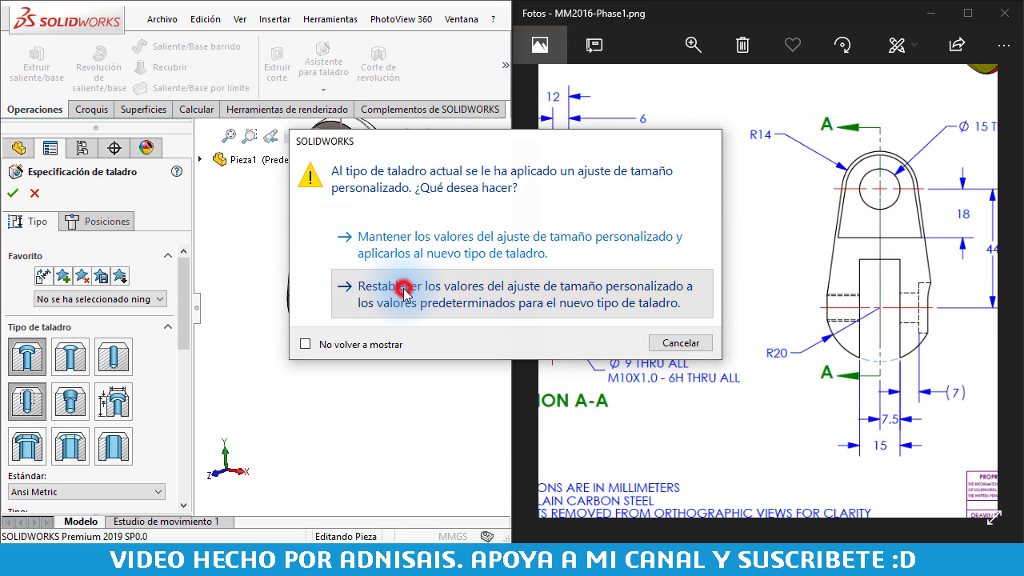
left_click_drag(182, 280, 183, 332)
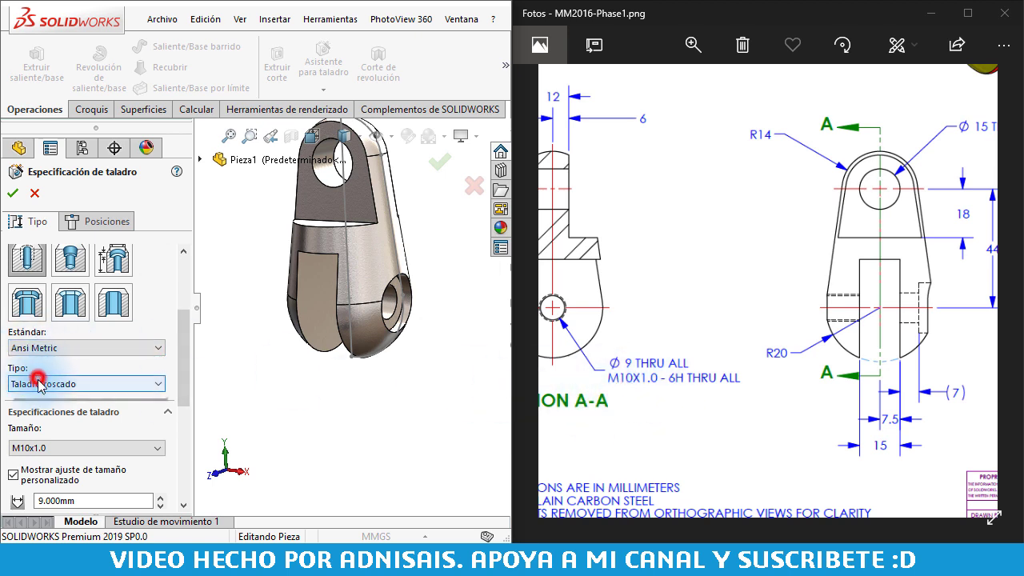
left_click(39, 382)
left_click(121, 360)
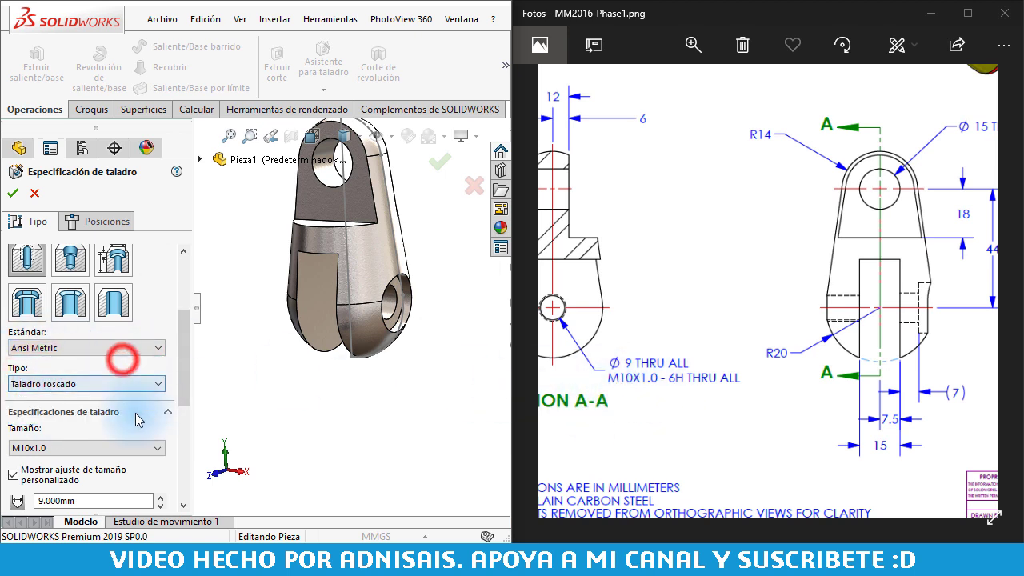
left_click_drag(189, 355, 189, 382)
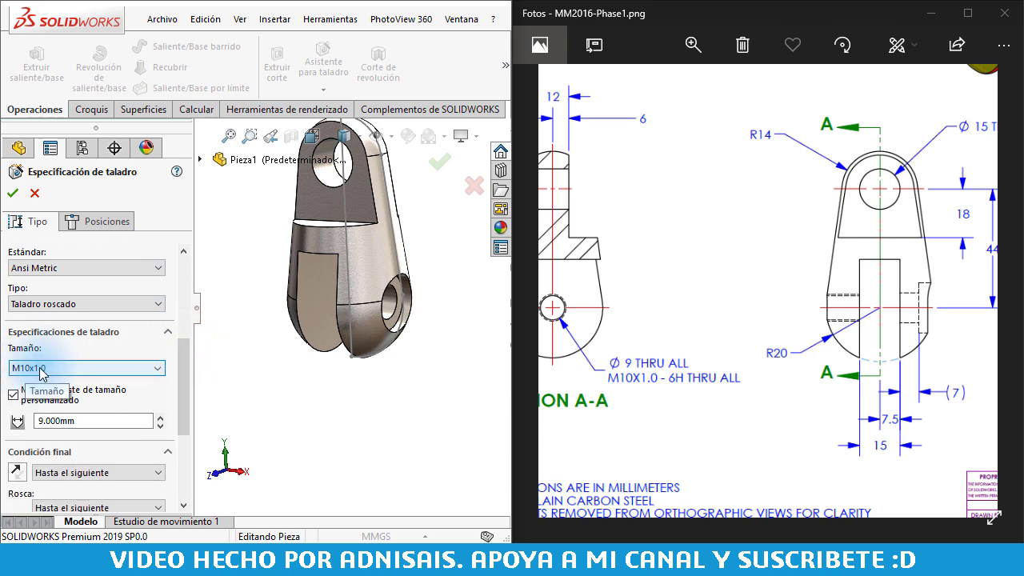
left_click(144, 318)
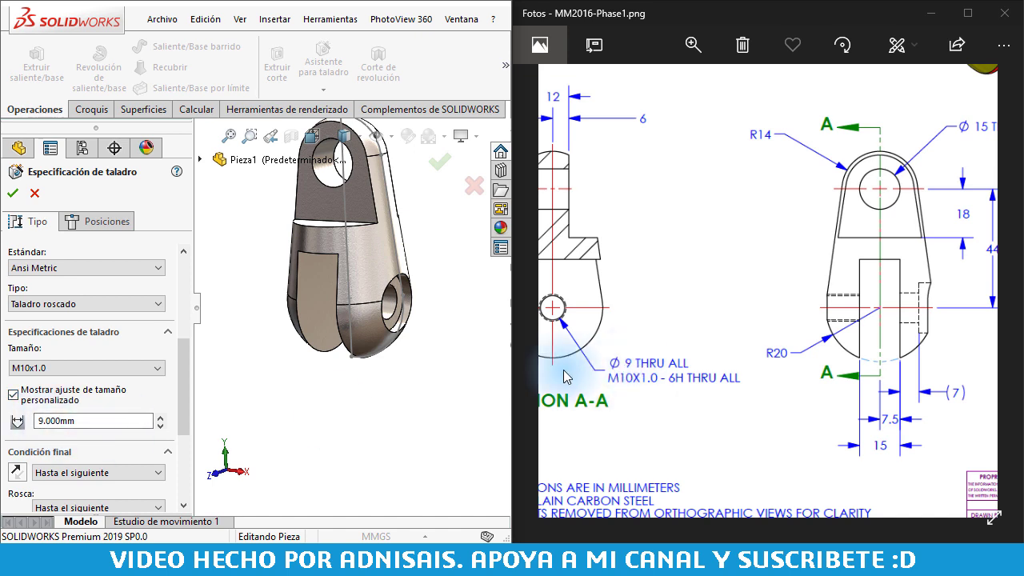
left_click_drag(184, 364, 184, 397)
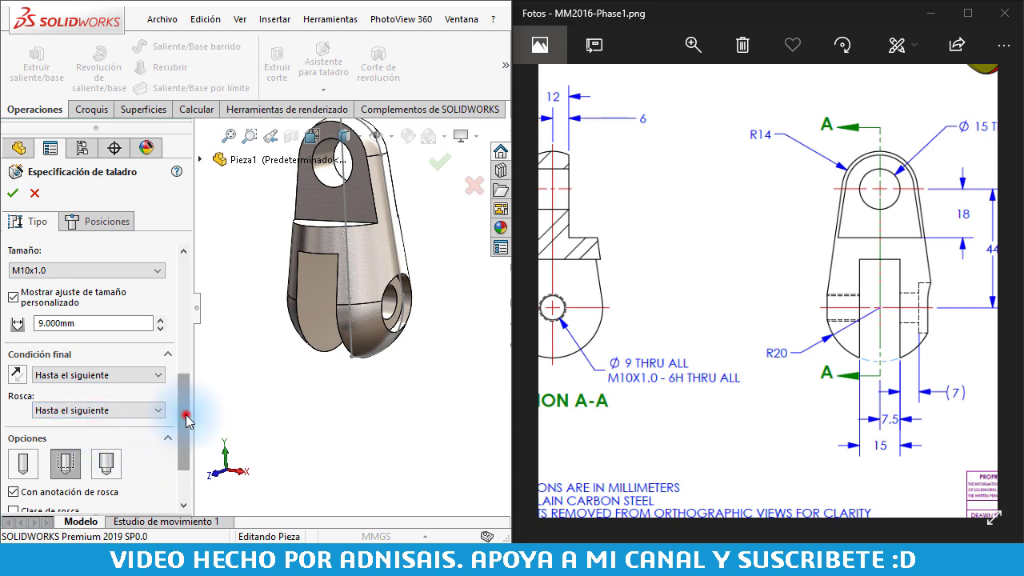
left_click_drag(186, 418, 187, 428)
left_click(107, 221)
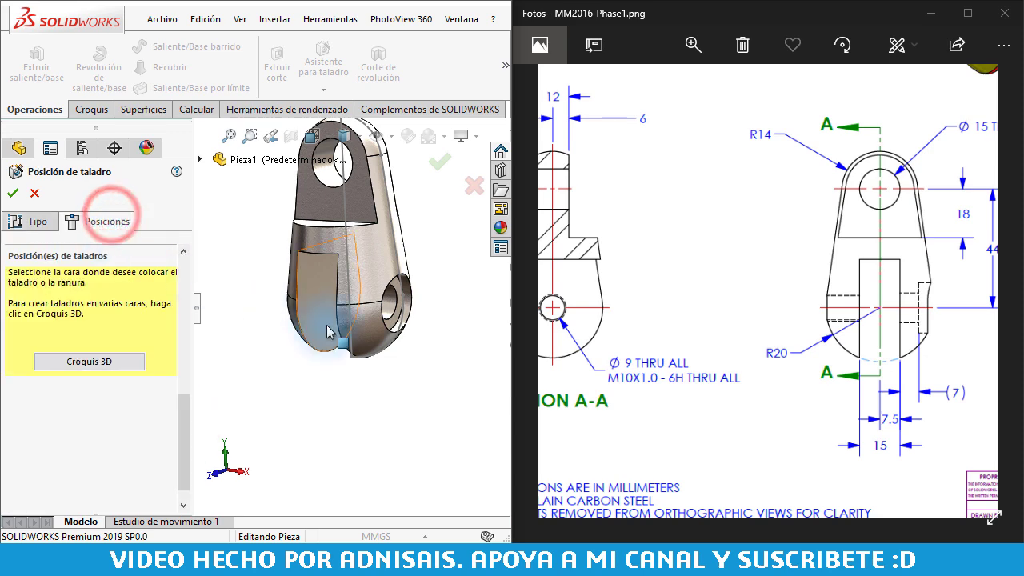
Place the M10x1.0 hole on the flat side face, creating Taladro roscado M10x1.01.
scroll(328, 332, "down", 3)
left_click(323, 269)
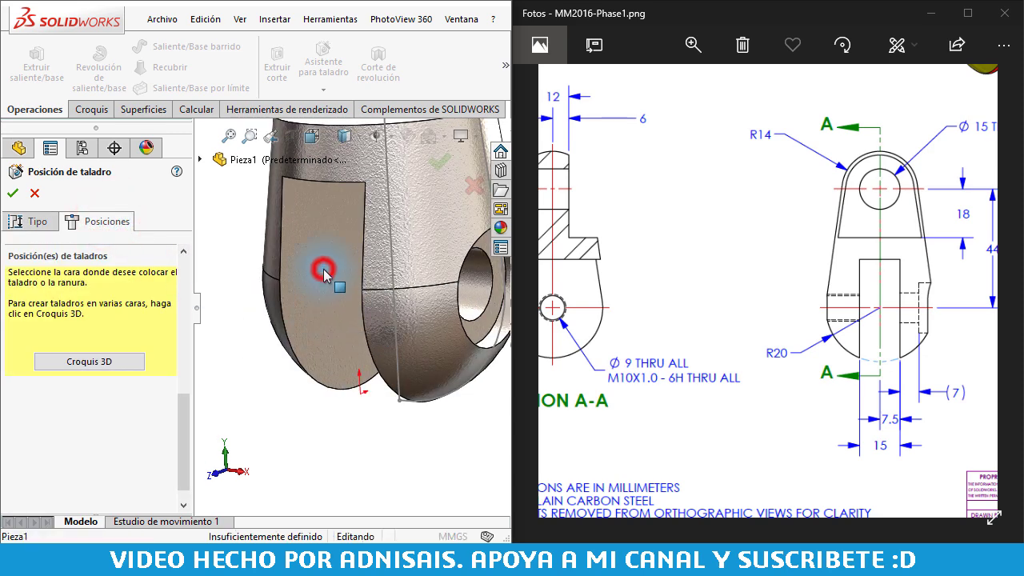
left_click(357, 371)
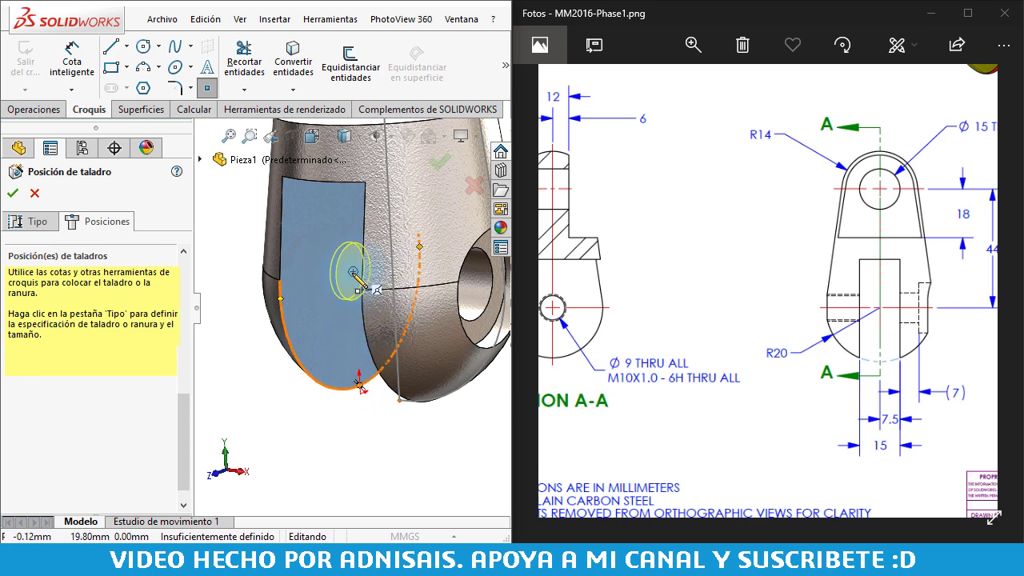
left_click(354, 273)
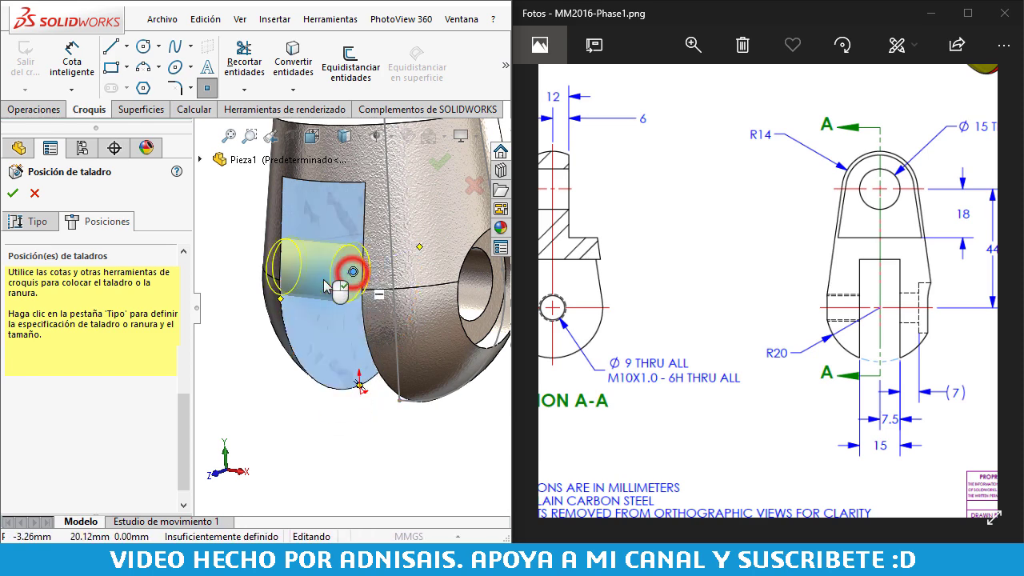
left_click(10, 194)
mouse_move(275, 393)
middle_mouse_down()
mouse_move(362, 265)
mouse_move(429, 252)
mouse_move(330, 268)
mouse_move(338, 277)
middle_mouse_up()
Orbit and zoom the part to inspect the new threaded hole from several angles.
key("Down")
key("Down")
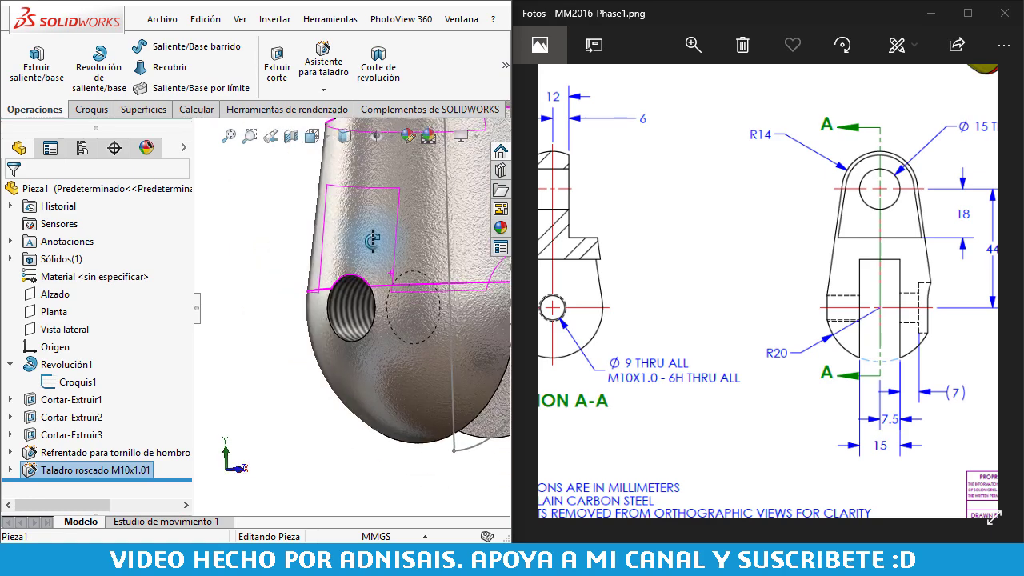
key("Down")
key("Down")
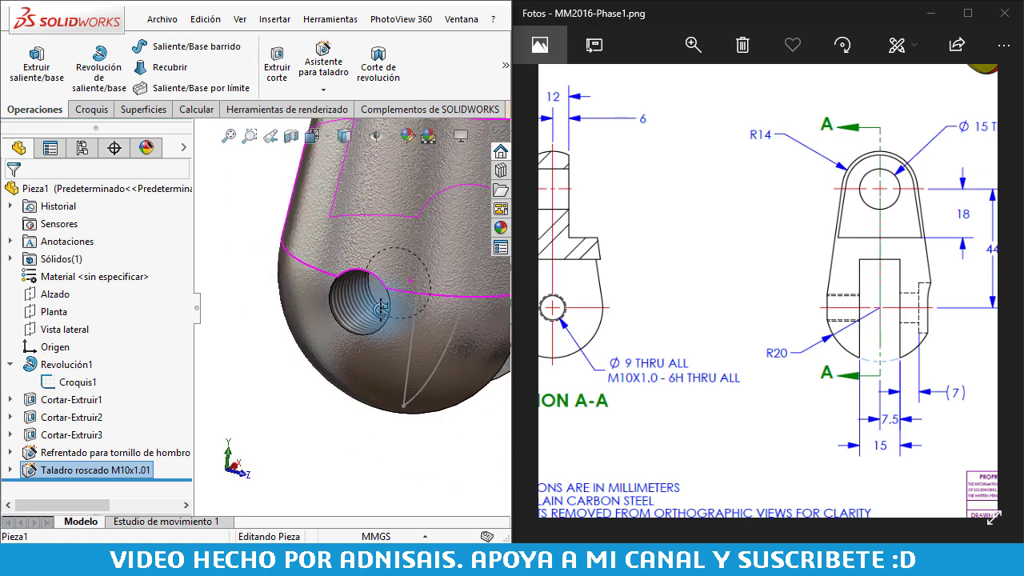
mouse_move(370, 308)
middle_mouse_down()
mouse_move(356, 284)
mouse_move(318, 277)
middle_mouse_up()
scroll(356, 283, "down", 2)
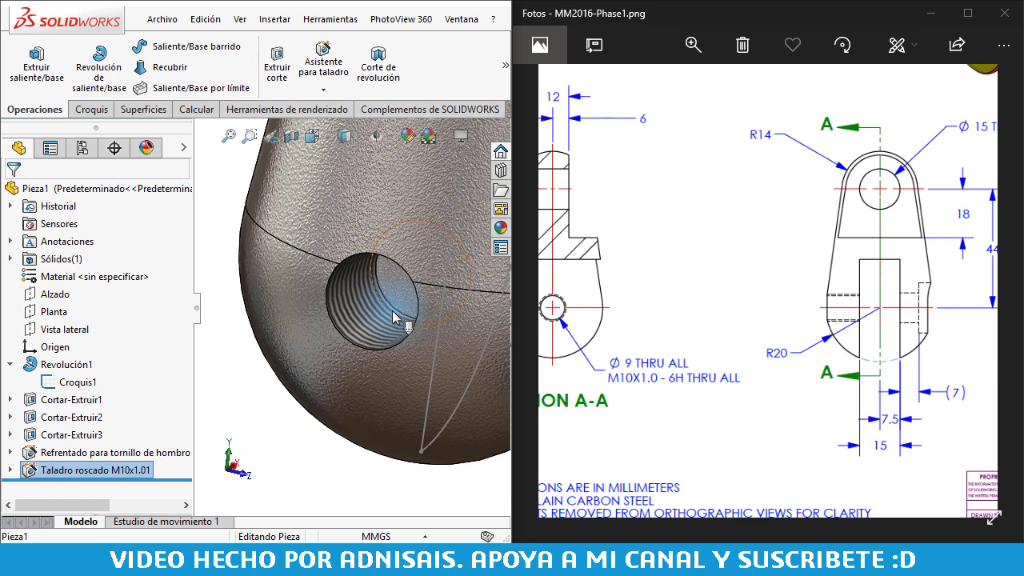
mouse_move(392, 316)
middle_mouse_down()
mouse_move(373, 306)
mouse_move(412, 258)
mouse_move(361, 328)
middle_mouse_up()
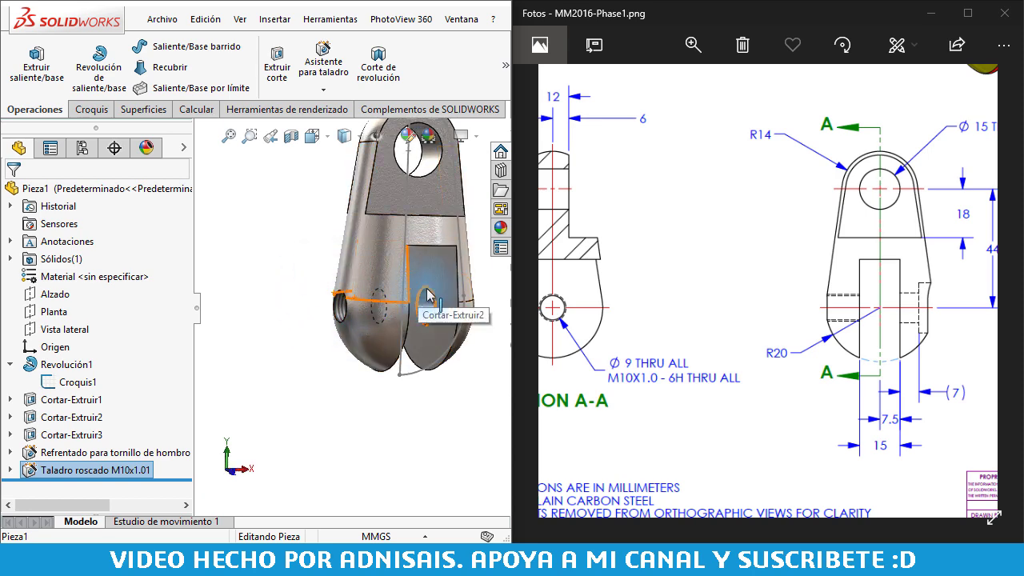
middle_click_drag(422, 313, 447, 239)
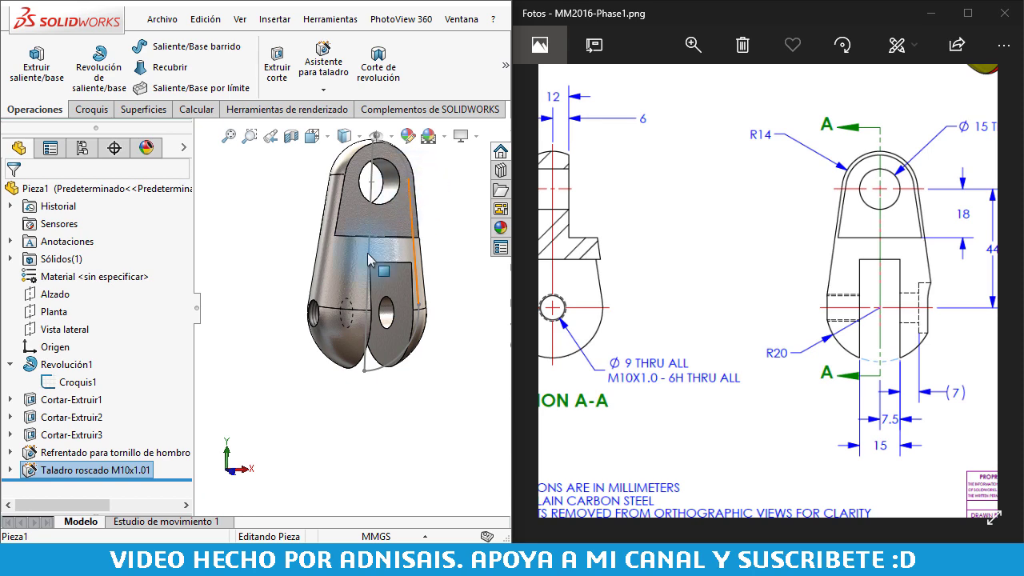
scroll(323, 338, "down", 2)
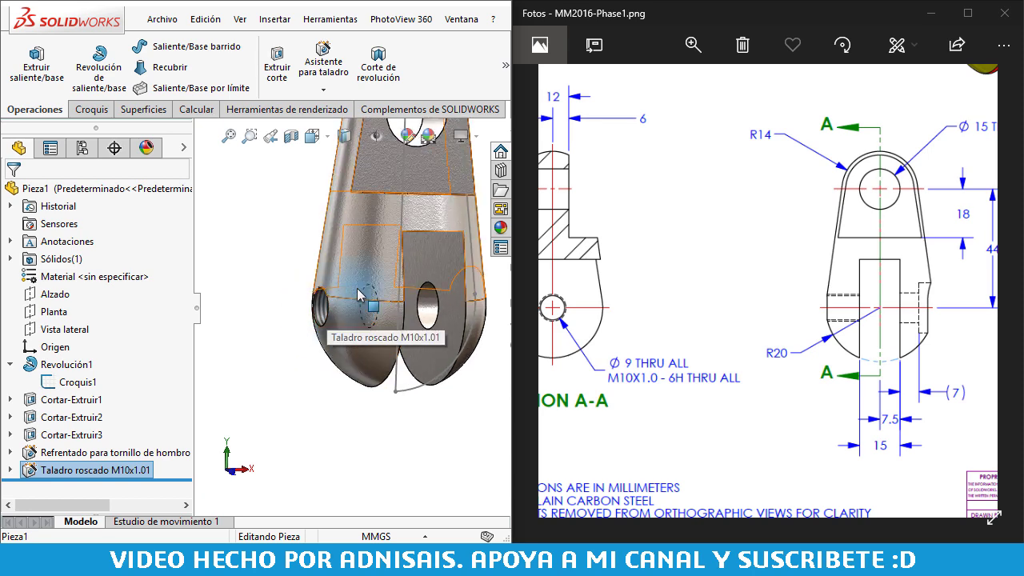
mouse_move(370, 310)
middle_mouse_down()
mouse_move(320, 297)
mouse_move(360, 292)
mouse_move(416, 232)
mouse_move(391, 239)
mouse_move(443, 287)
middle_mouse_up()
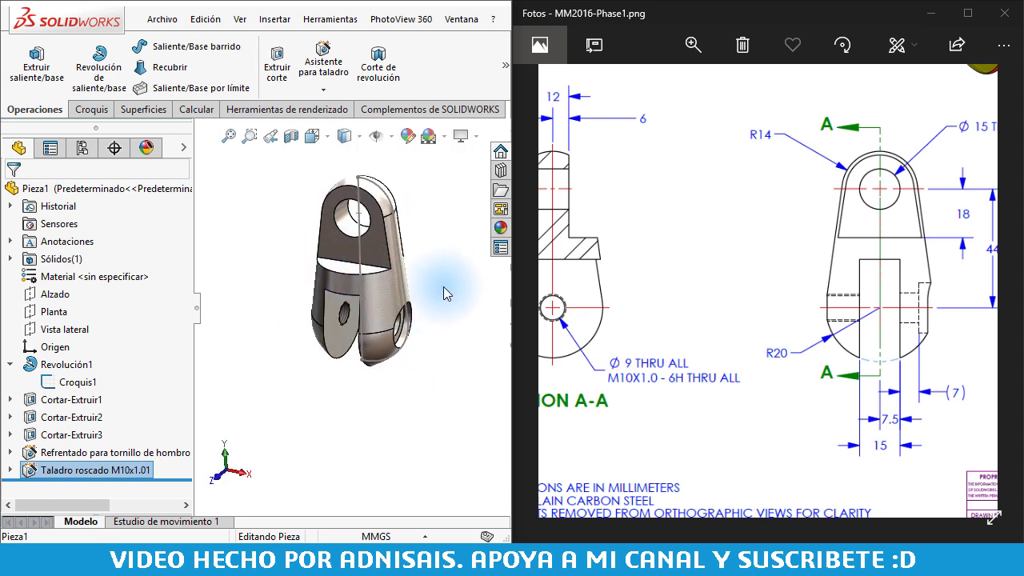
Start a fillet with a 2 mm radius.
scroll(822, 286, "up", 3)
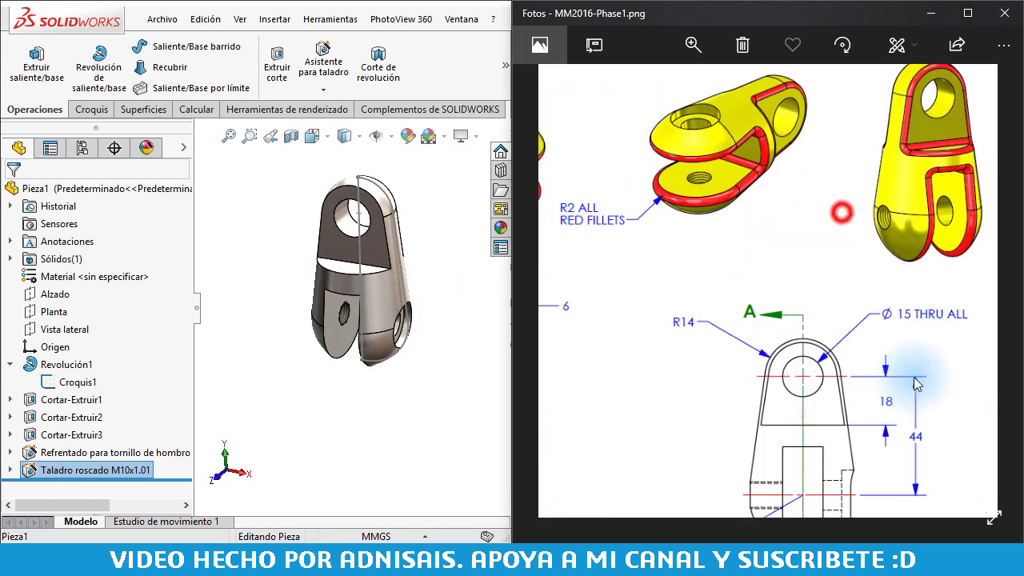
left_click(454, 199)
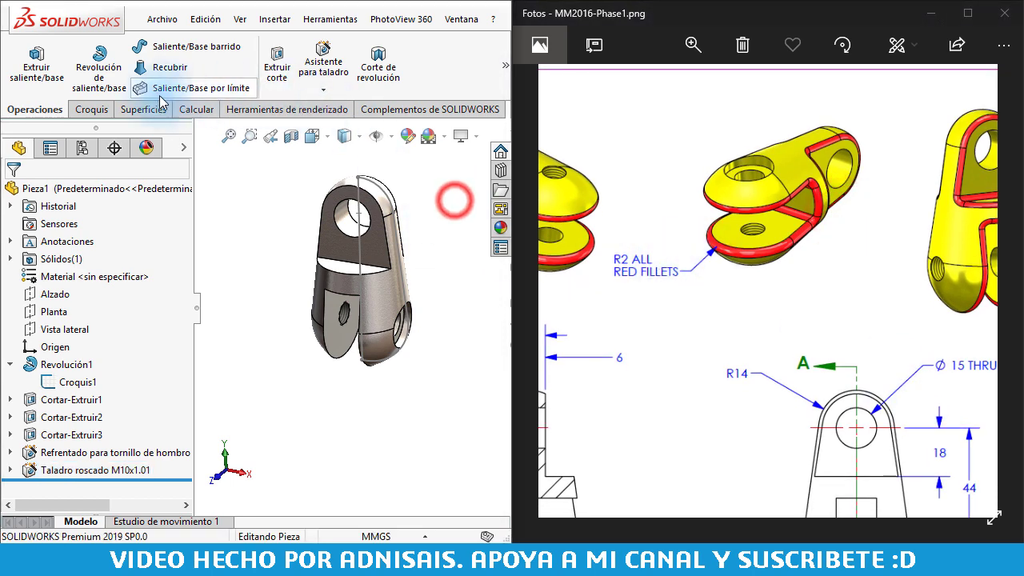
left_click(504, 65)
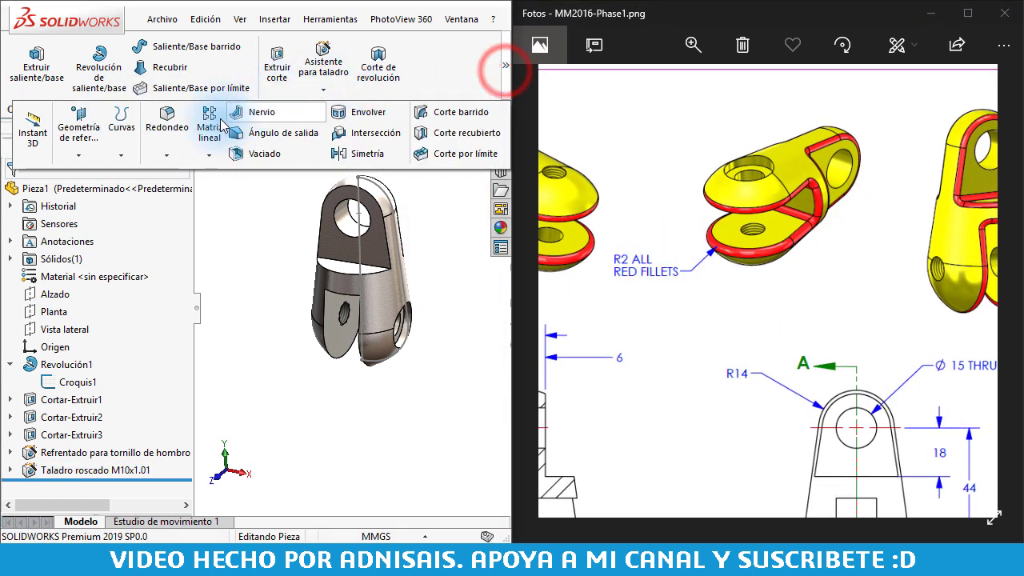
left_click(172, 123)
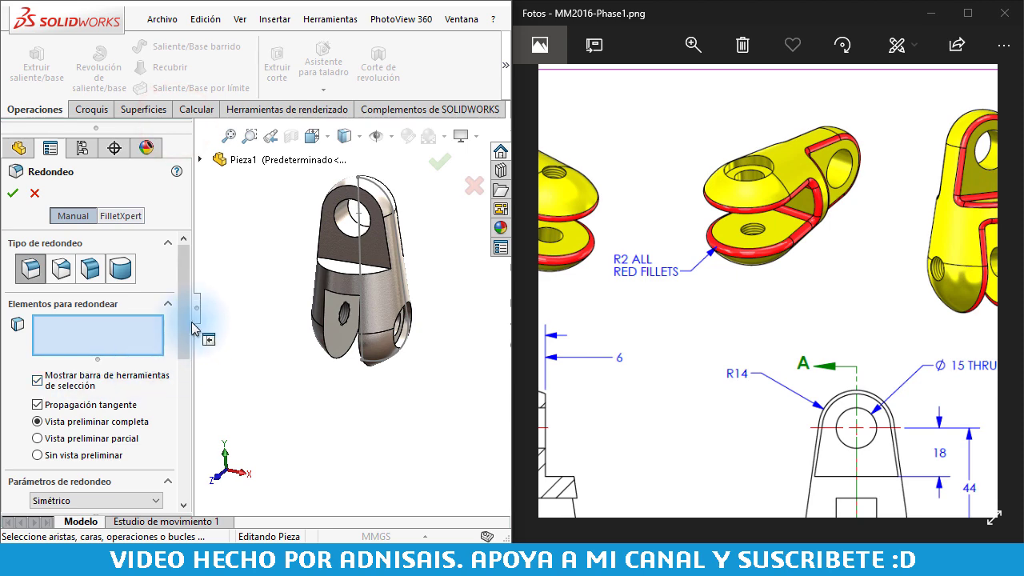
left_click_drag(188, 320, 190, 369)
double_click(105, 417)
type("2")
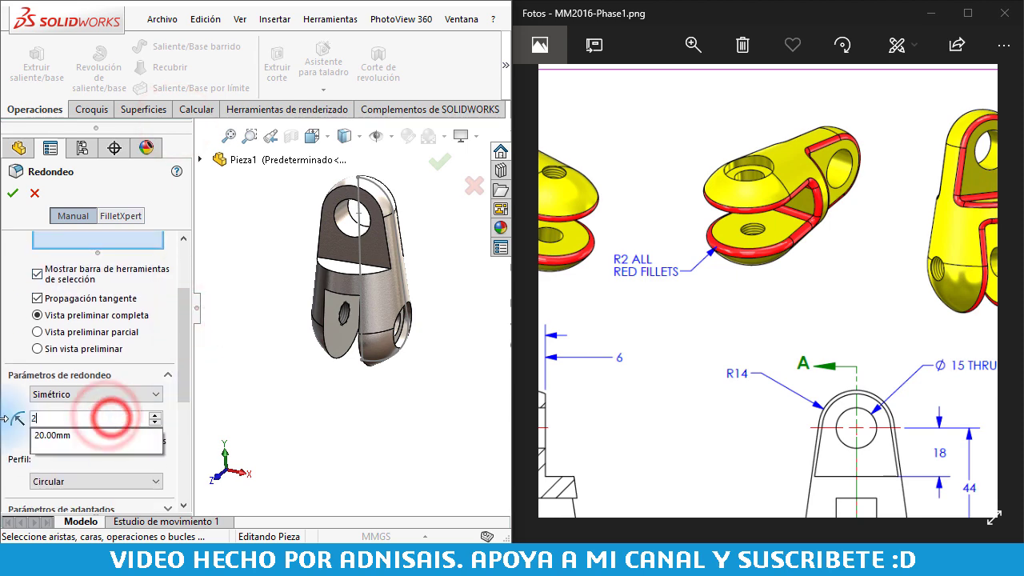
key("Return")
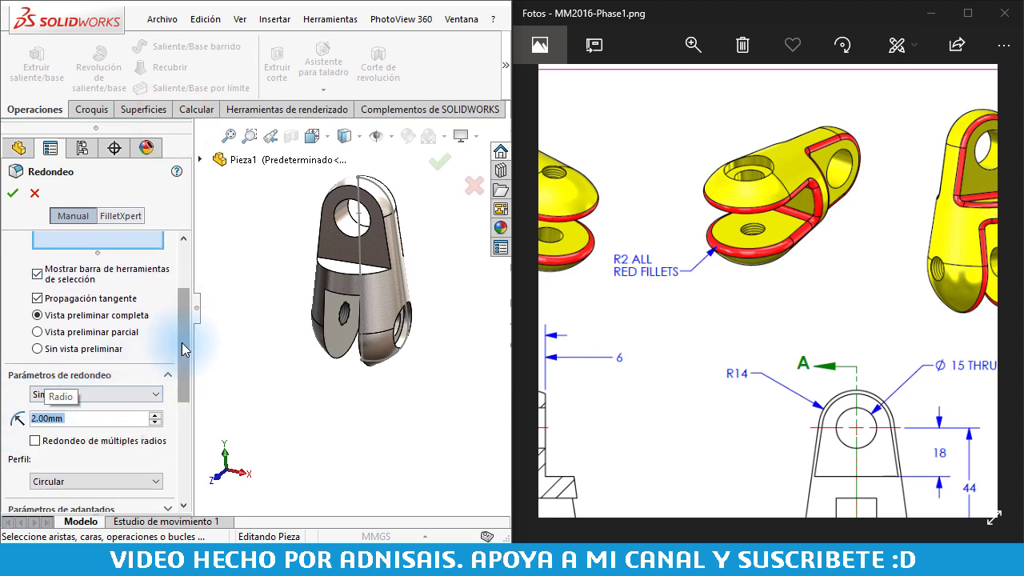
Select the top lug edge loop and the nine connected slot edges, then apply the fillet.
left_click_drag(182, 343, 178, 295)
left_click(122, 344)
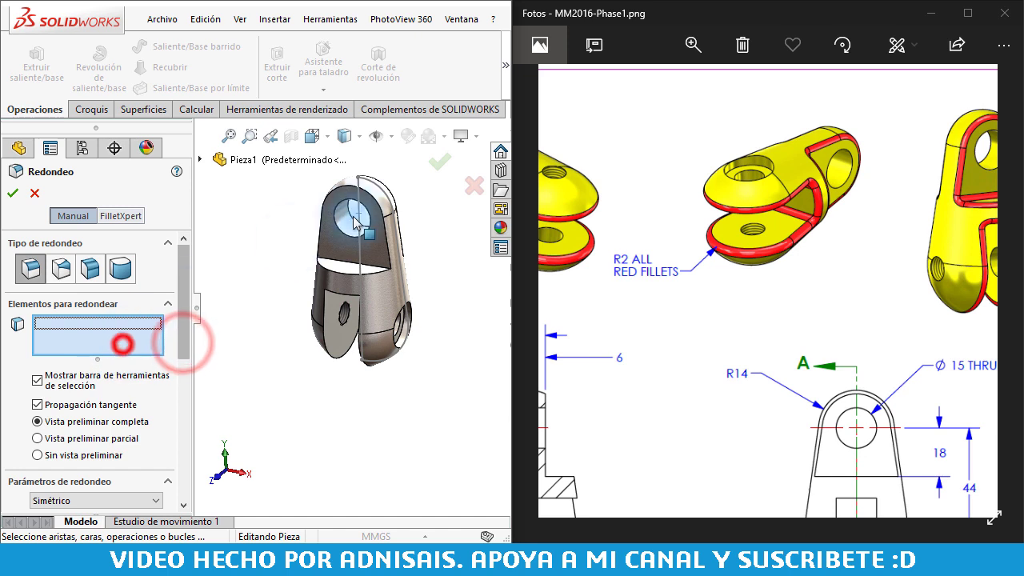
left_click(342, 265)
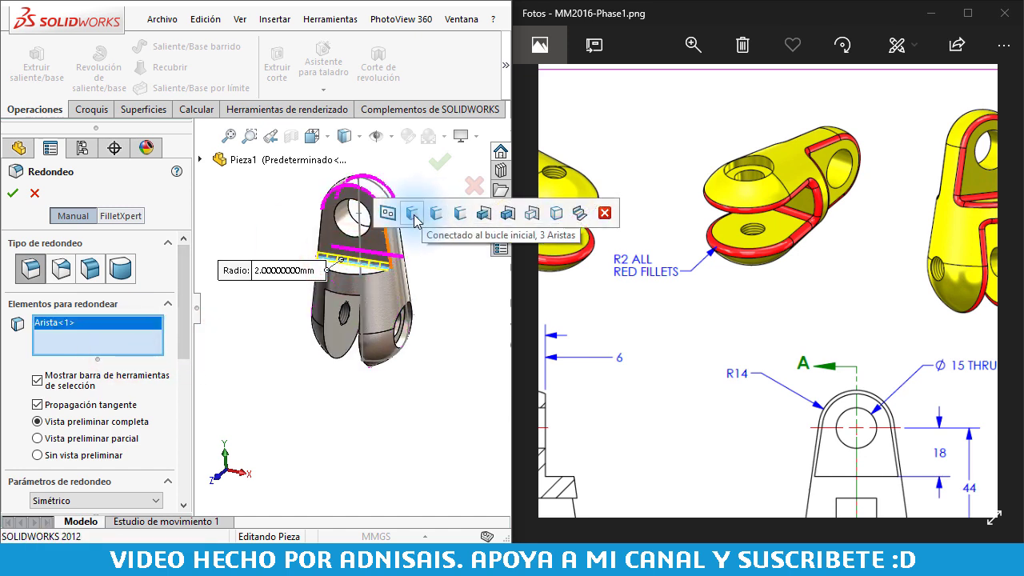
left_click(413, 213)
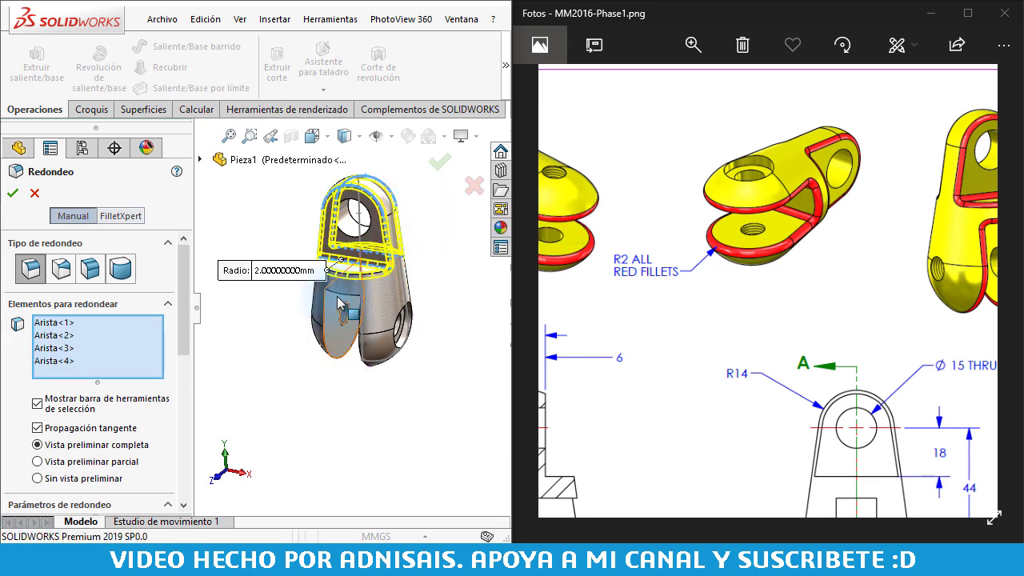
middle_click_drag(349, 310, 349, 272)
scroll(349, 270, "down", 3)
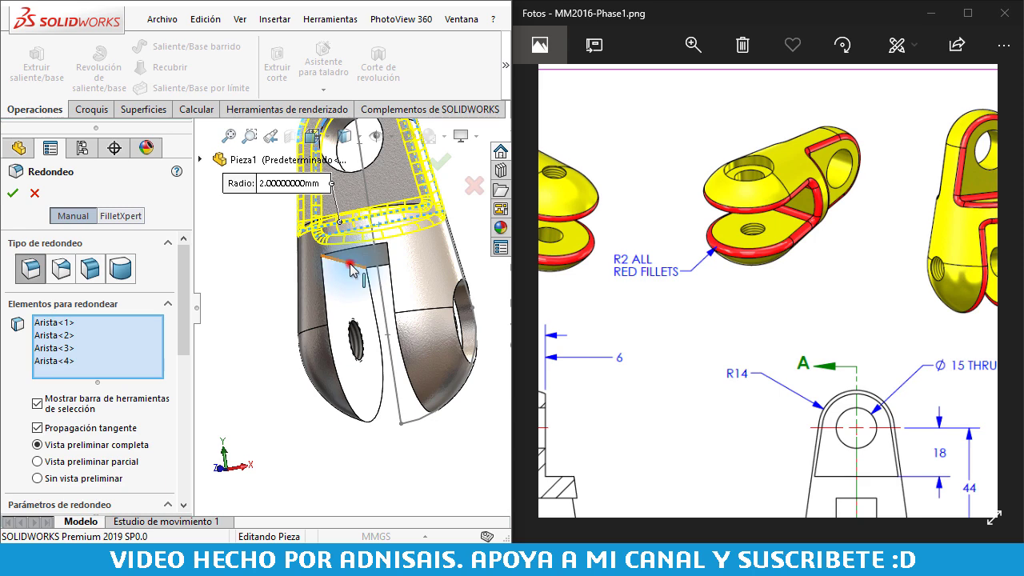
left_click(350, 266)
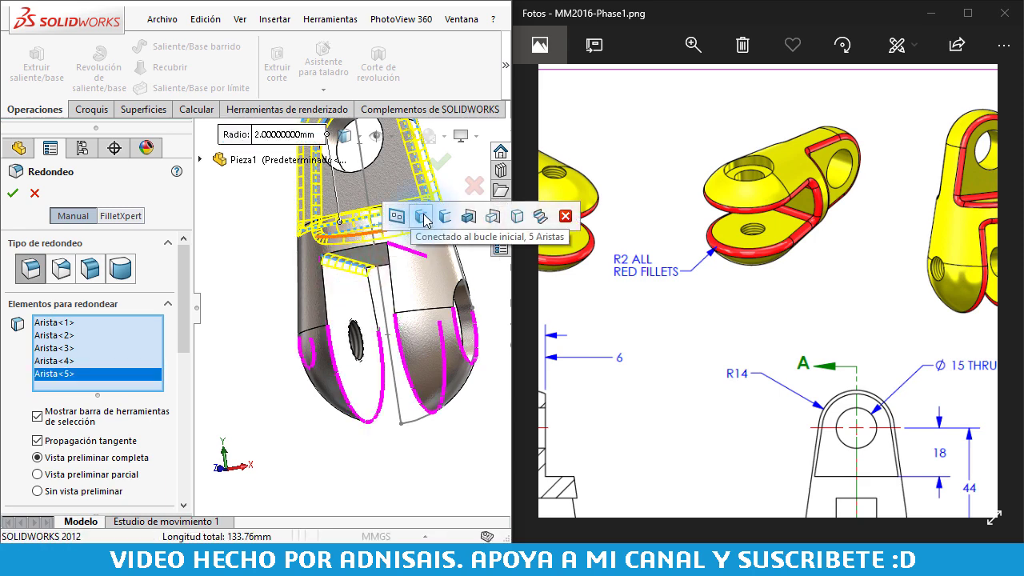
left_click(488, 223)
mouse_move(488, 222)
middle_mouse_down()
mouse_move(445, 290)
mouse_move(793, 210)
middle_mouse_up()
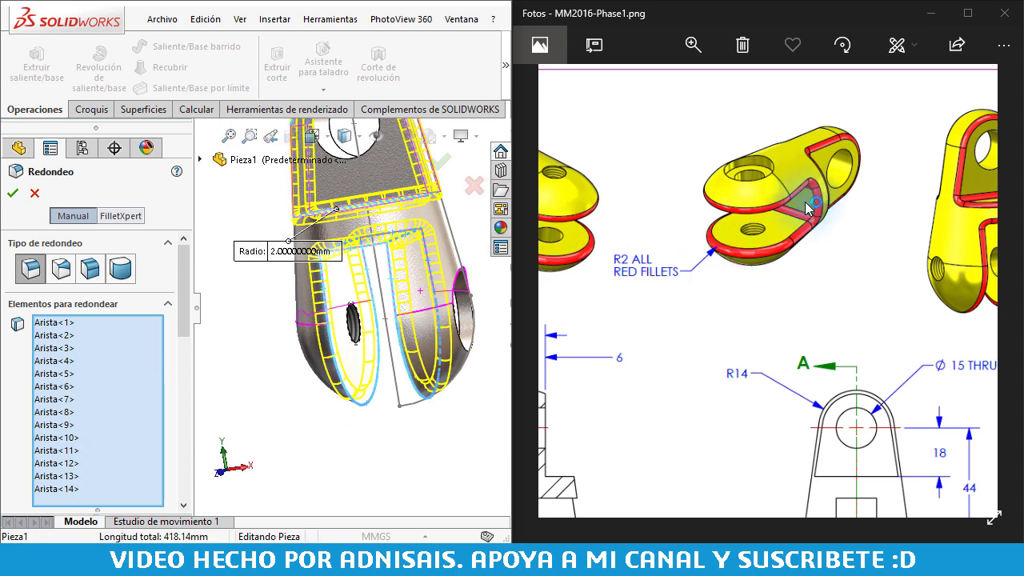
mouse_move(914, 213)
left_mouse_down()
mouse_move(828, 262)
mouse_move(827, 226)
left_mouse_up()
left_click(14, 194)
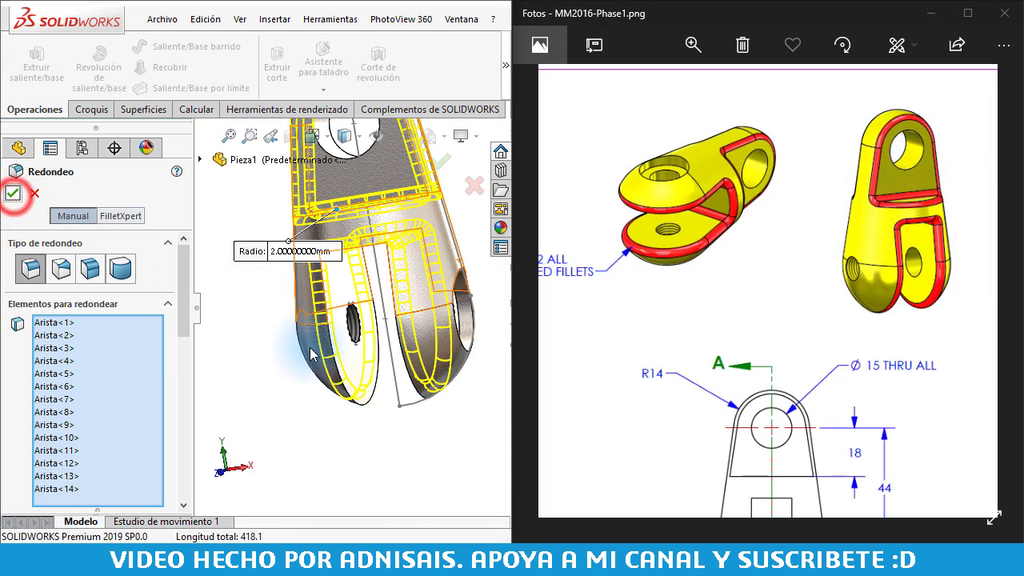
Inspect the fillets, return to isometric view, and show the whole Phase 1 drawing sheet.
left_click(339, 230)
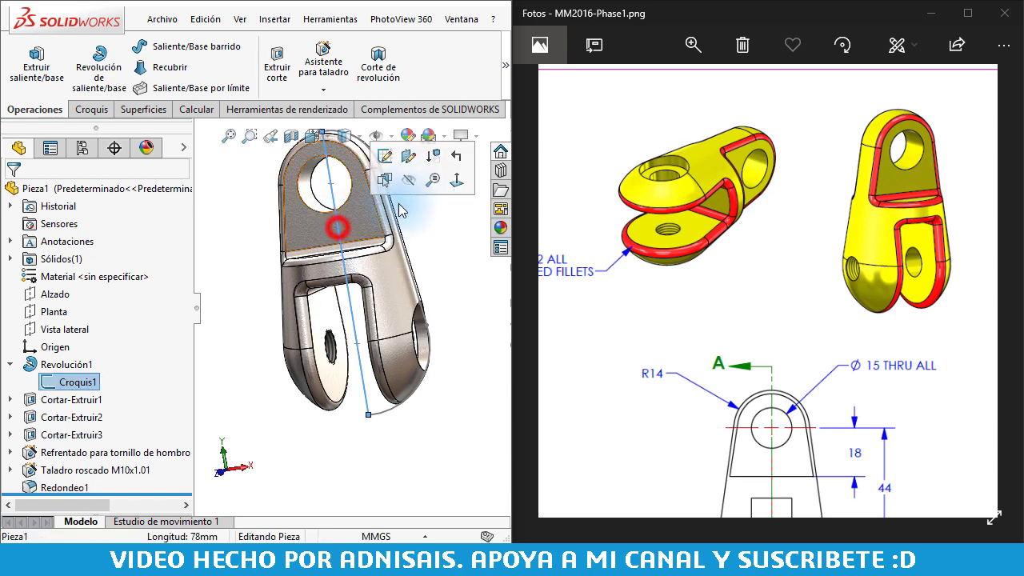
mouse_move(411, 182)
middle_mouse_down()
mouse_move(251, 275)
mouse_move(386, 296)
mouse_move(292, 291)
middle_mouse_up()
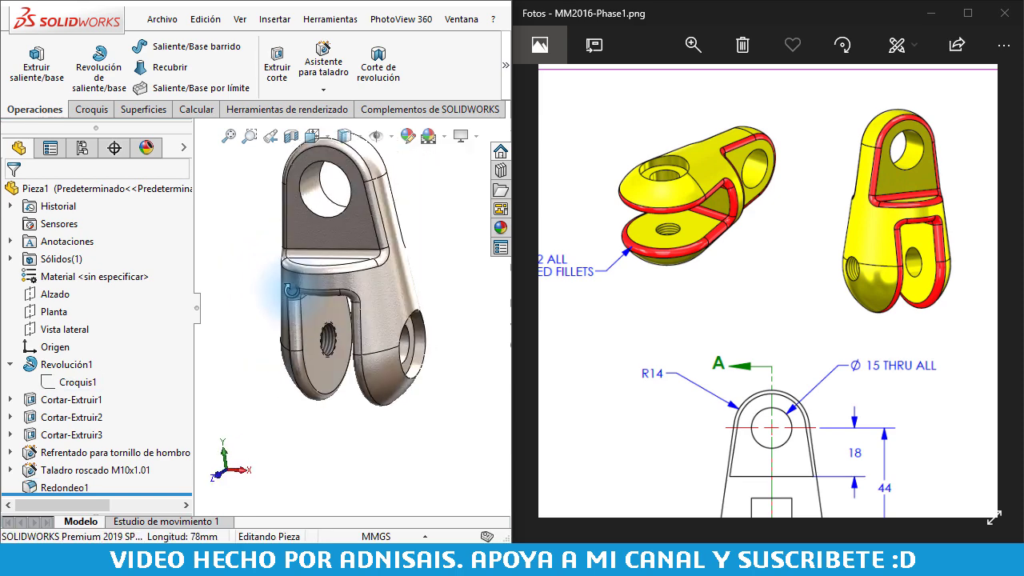
key("ctrl+7")
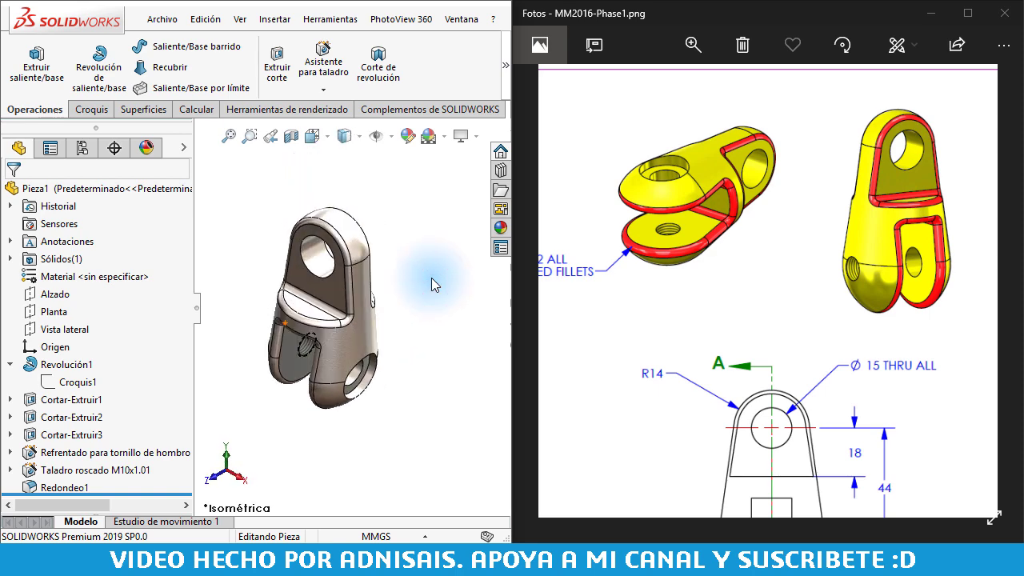
left_click(800, 306)
double_click(799, 306)
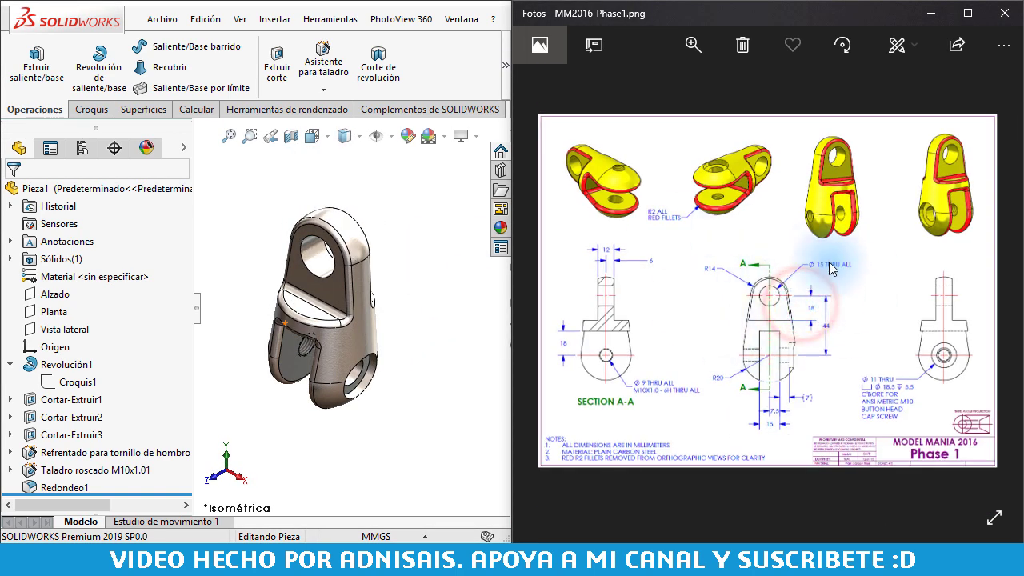
Open MM2016-Phase2.png and zoom into the Section B-B views and notes.
left_click(990, 294)
double_click(622, 291)
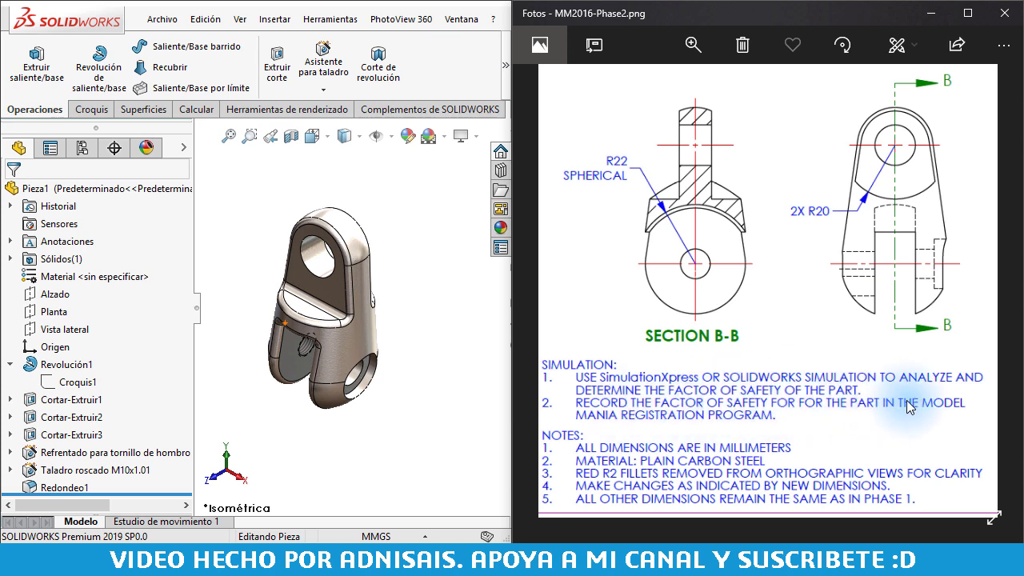
double_click(823, 305)
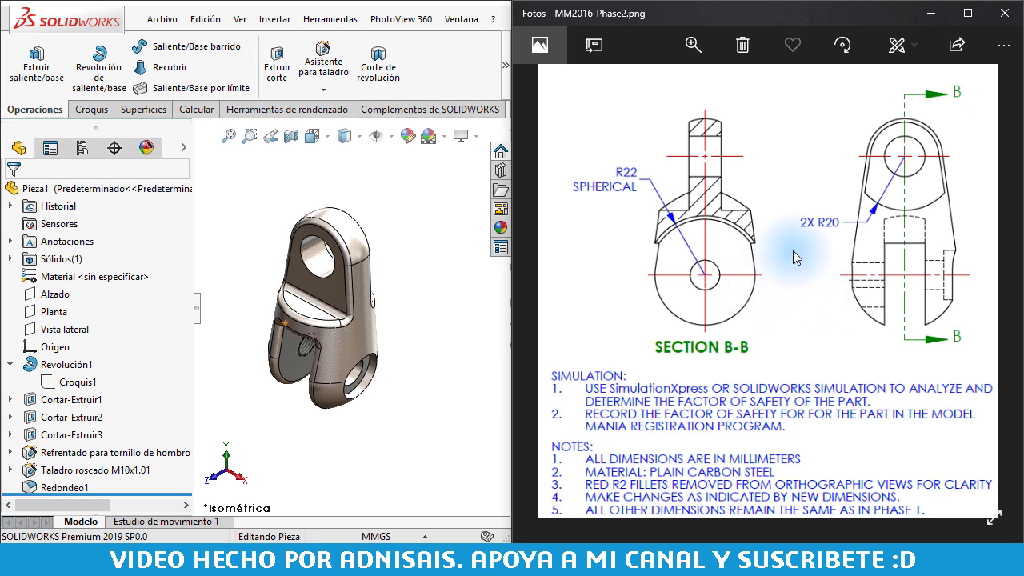
double_click(750, 361)
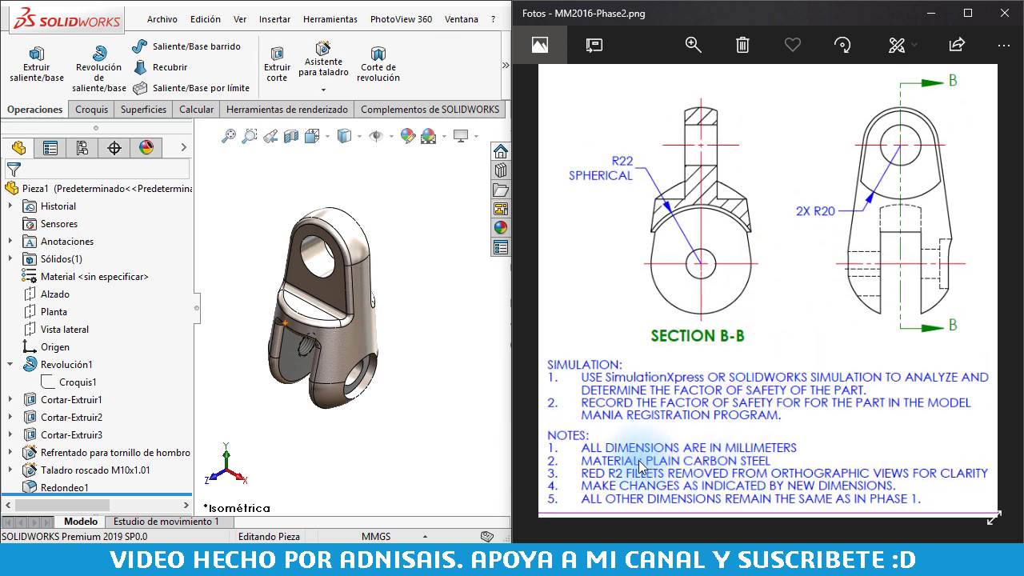
double_click(623, 484)
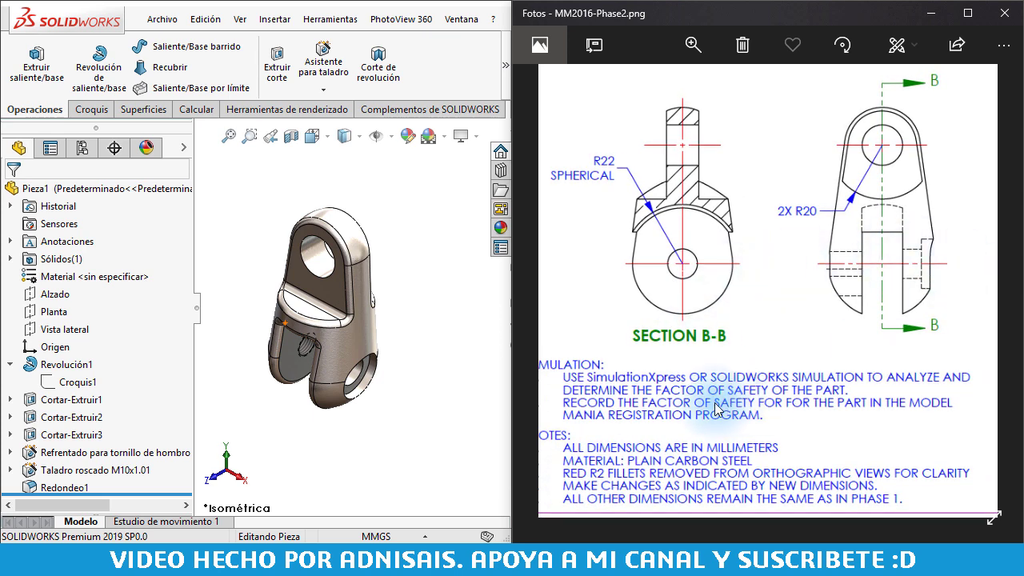
double_click(789, 466)
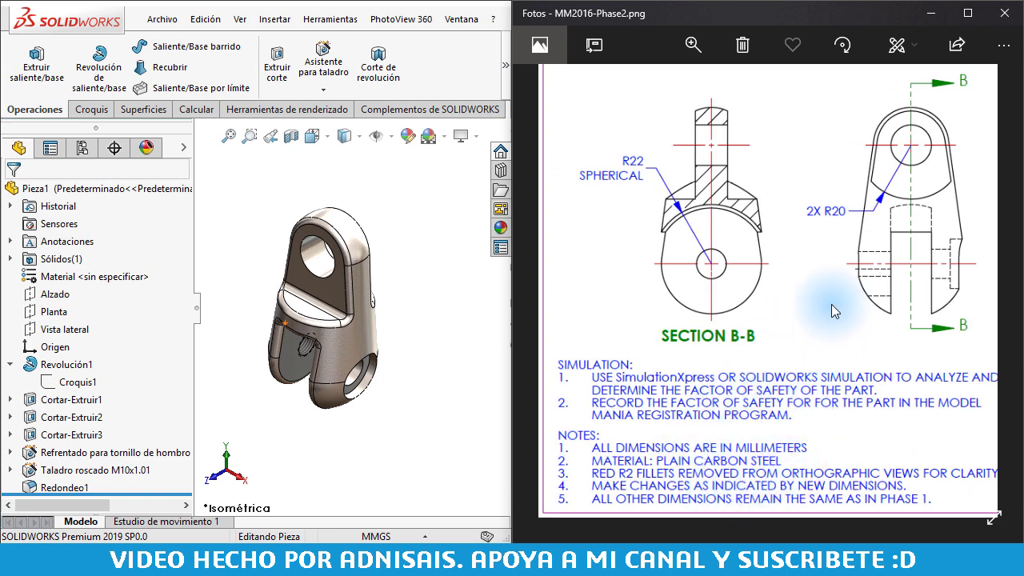
Pan across the yellow 3D views and load and fixture callouts, back to Section B-B.
scroll(831, 304, "down", 2)
mouse_move(792, 224)
left_mouse_down()
mouse_move(616, 391)
mouse_move(657, 414)
mouse_move(820, 420)
left_mouse_up()
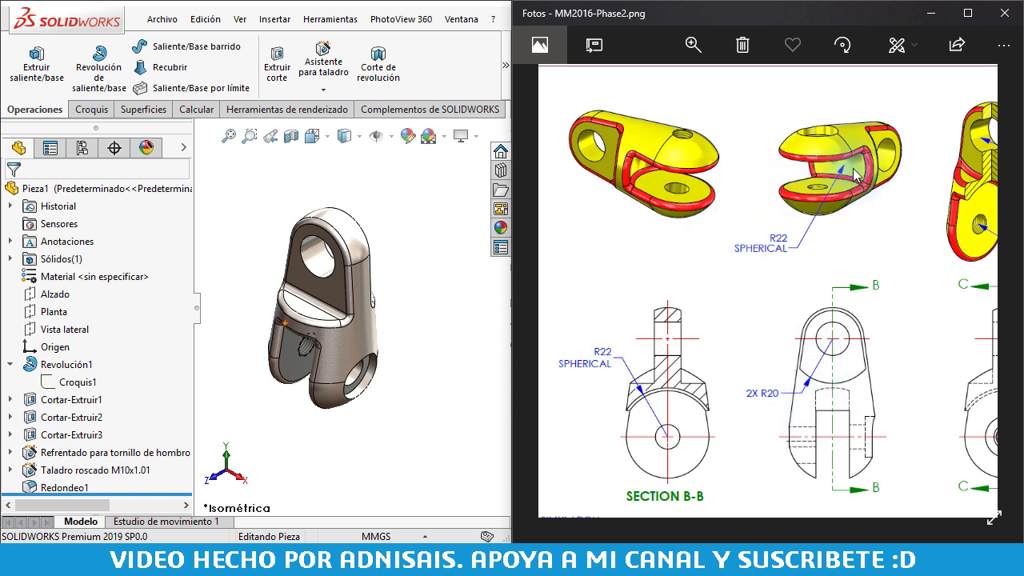
left_click_drag(856, 258, 728, 248)
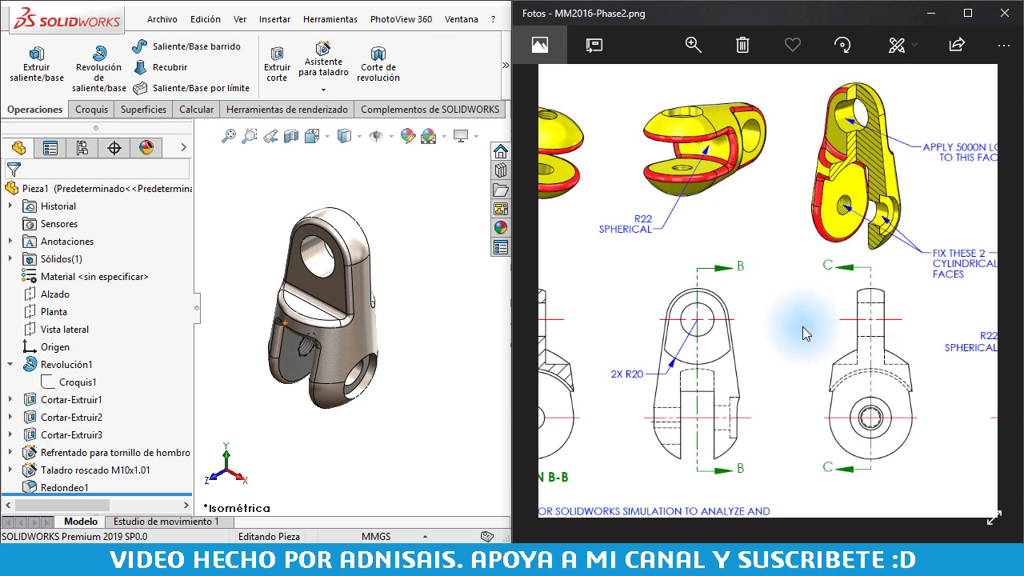
left_click_drag(805, 333, 754, 377)
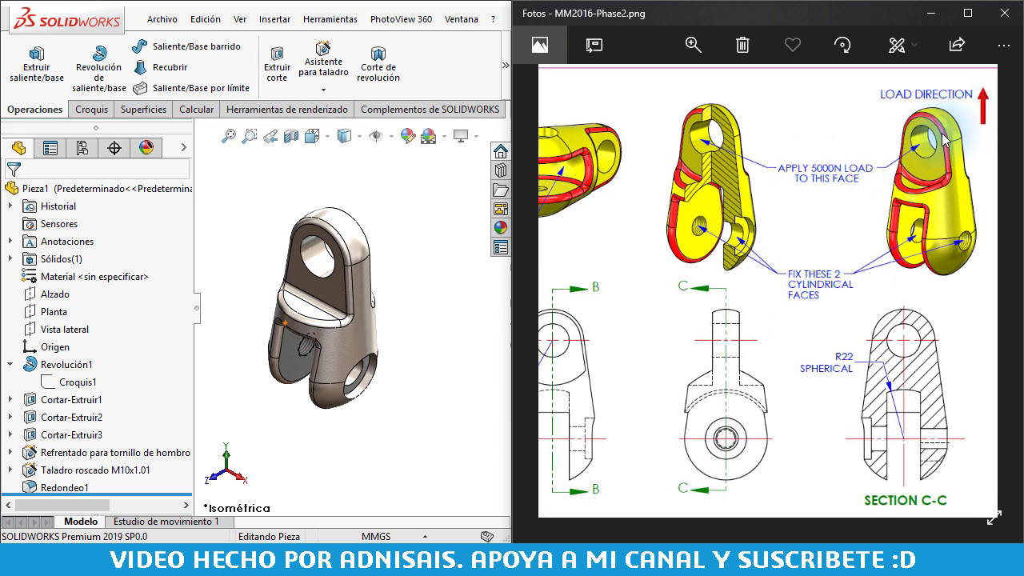
mouse_move(740, 193)
left_mouse_down()
mouse_move(861, 200)
mouse_move(744, 206)
left_mouse_up()
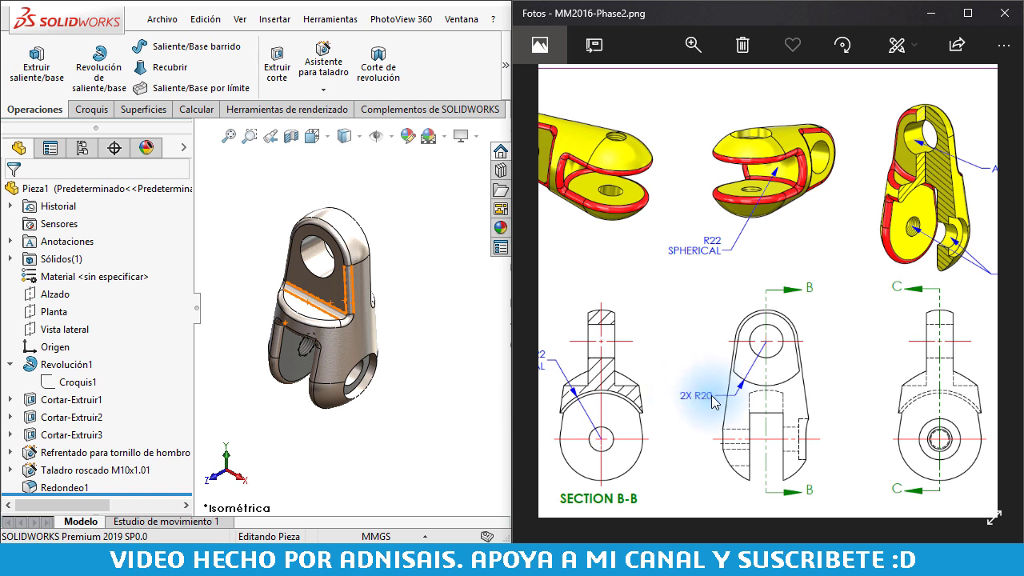
left_click(418, 421)
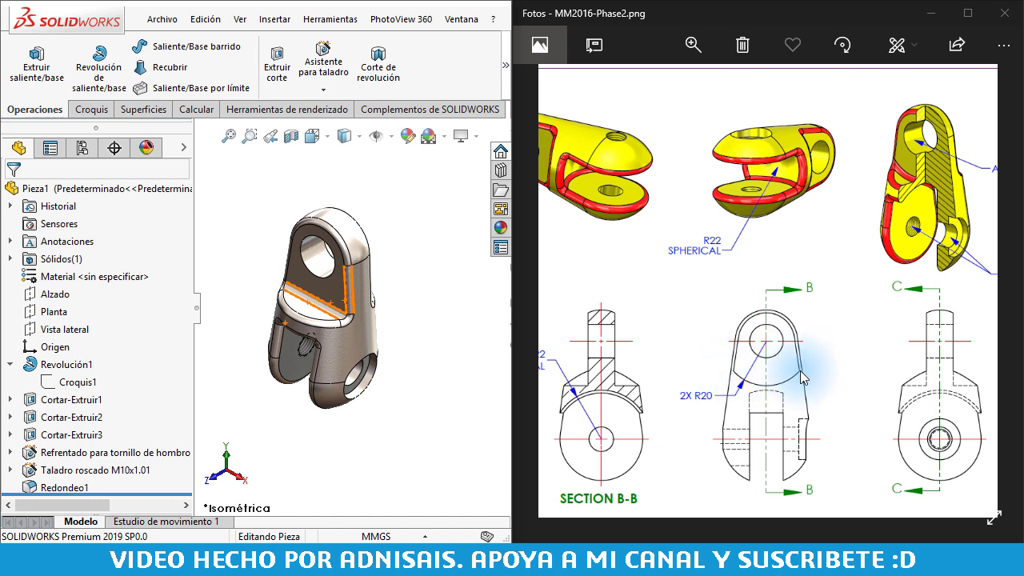
left_click(471, 324)
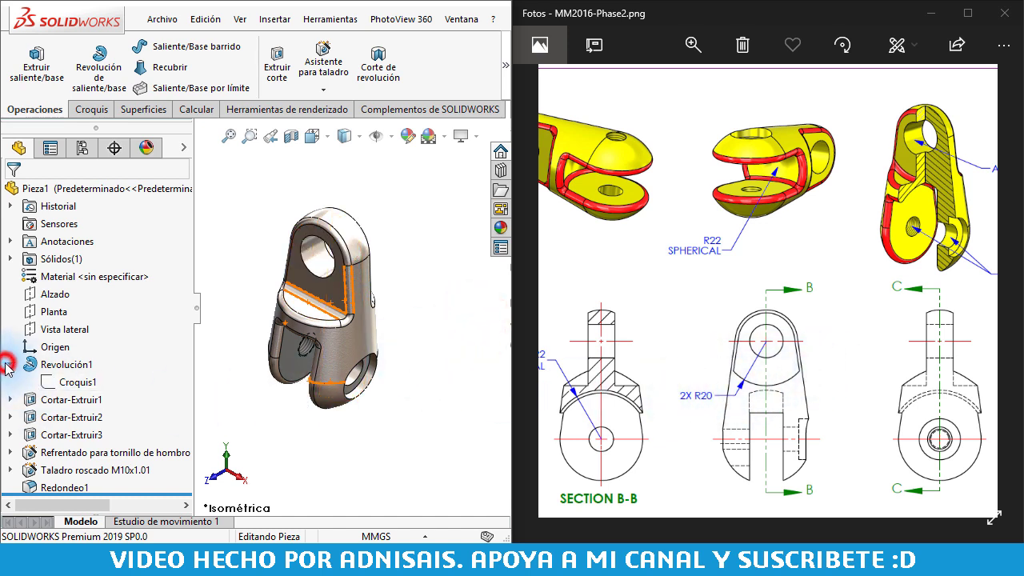
Roll the part back to just after Cortar-Extruir1 and inspect the cut.
left_click(7, 366)
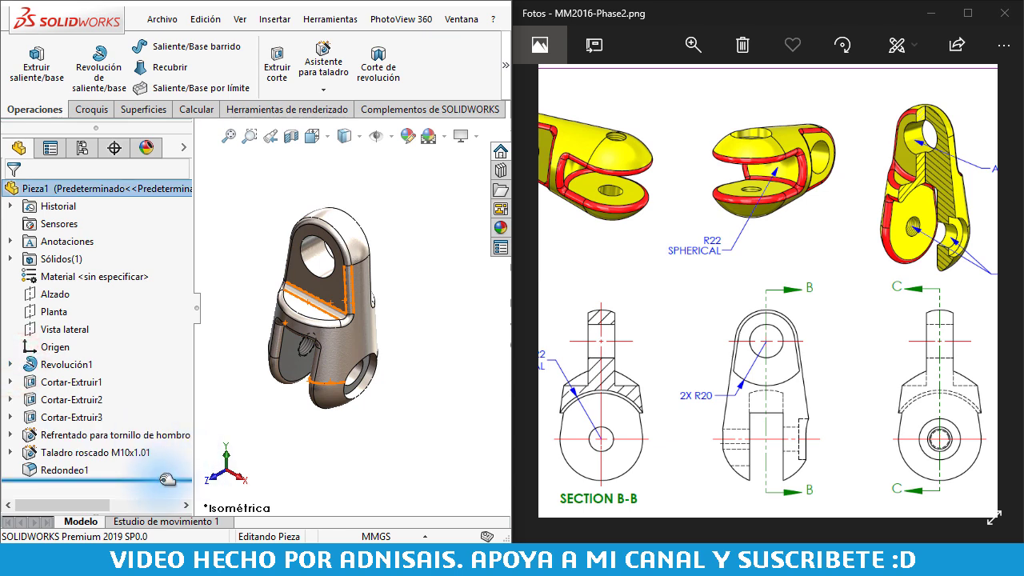
mouse_move(166, 478)
left_mouse_down()
mouse_move(140, 384)
mouse_move(120, 392)
left_mouse_up()
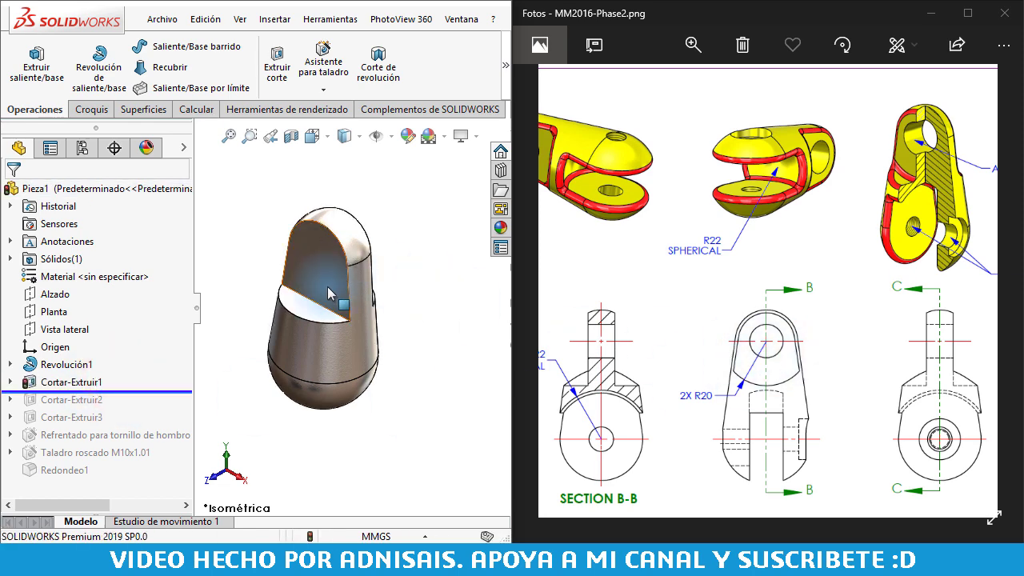
mouse_move(330, 293)
middle_mouse_down()
mouse_move(274, 331)
mouse_move(274, 270)
middle_mouse_up()
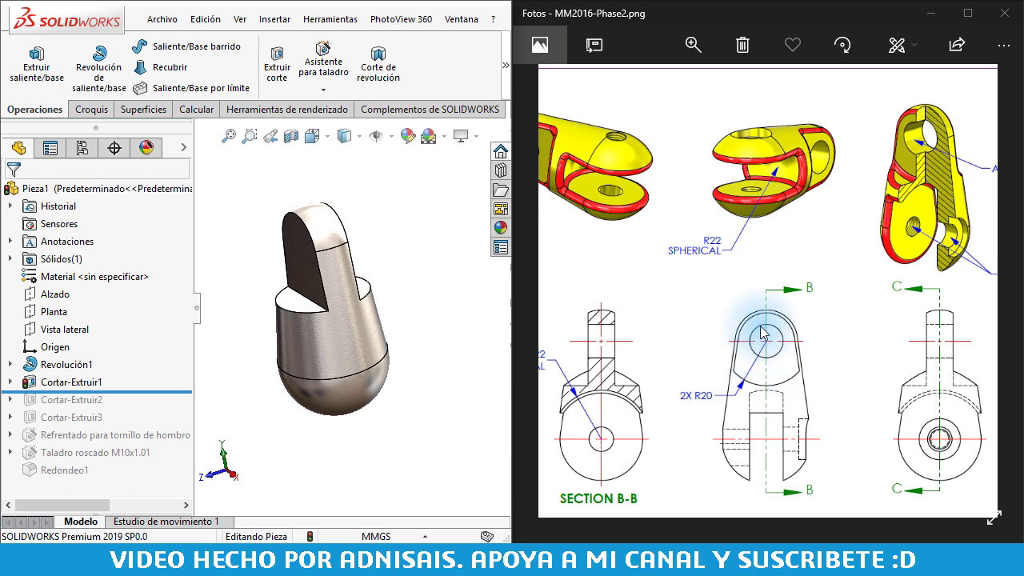
left_click(302, 270)
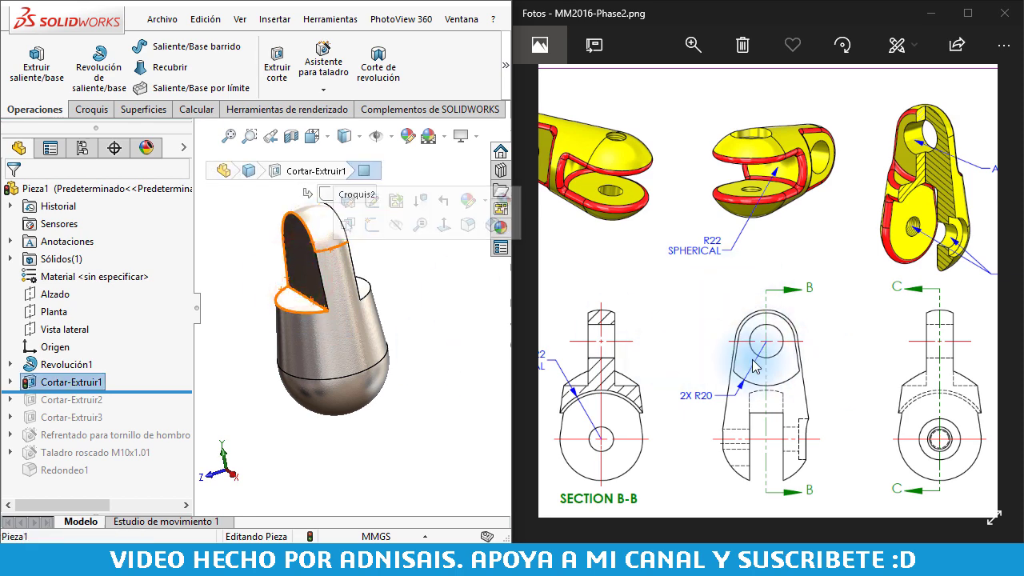
left_click(240, 340)
left_click(251, 307)
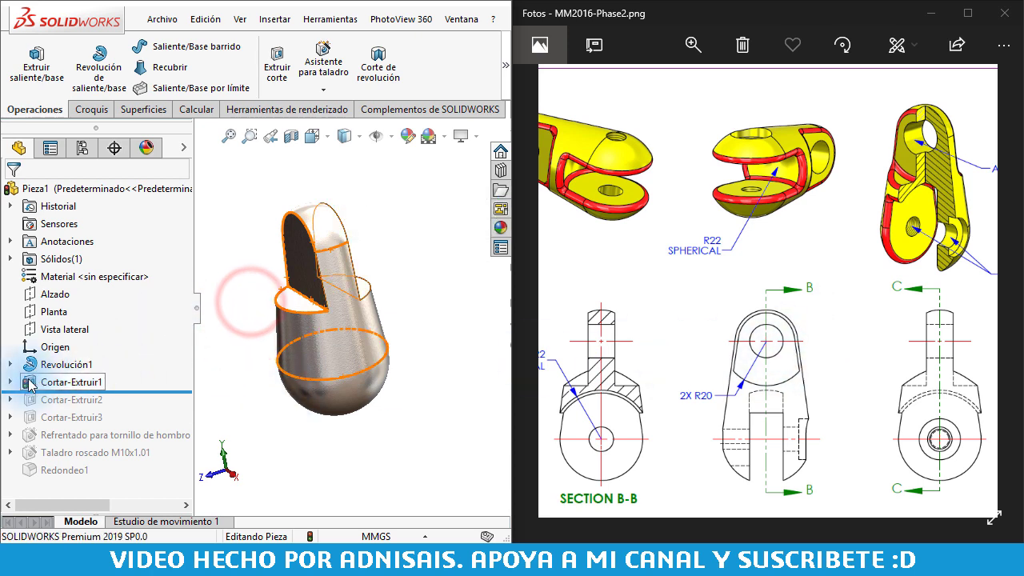
Suppress Cortar-Extruir1 and expand it to show its sketch.
left_click(27, 387)
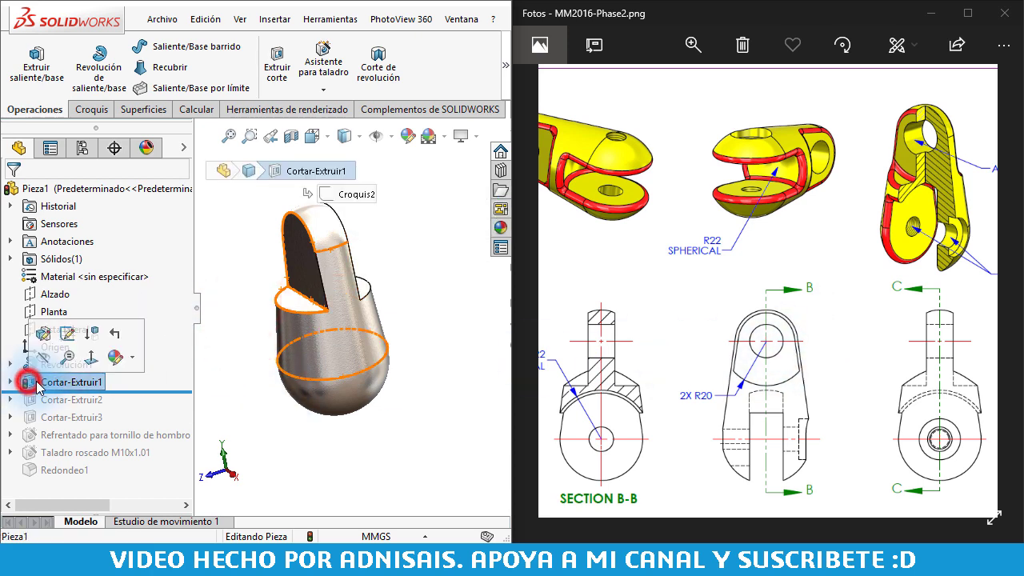
left_click(92, 334)
left_click(343, 424)
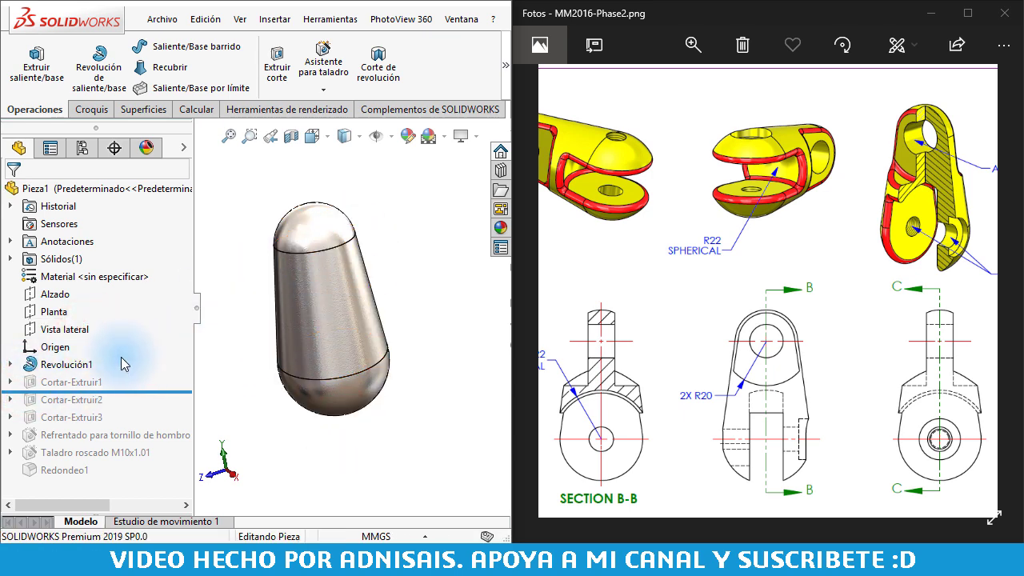
left_click(11, 383)
Reopen the Croquis2 side-cut sketch and change its 18 mm dimension to 20 mm.
left_click(64, 402)
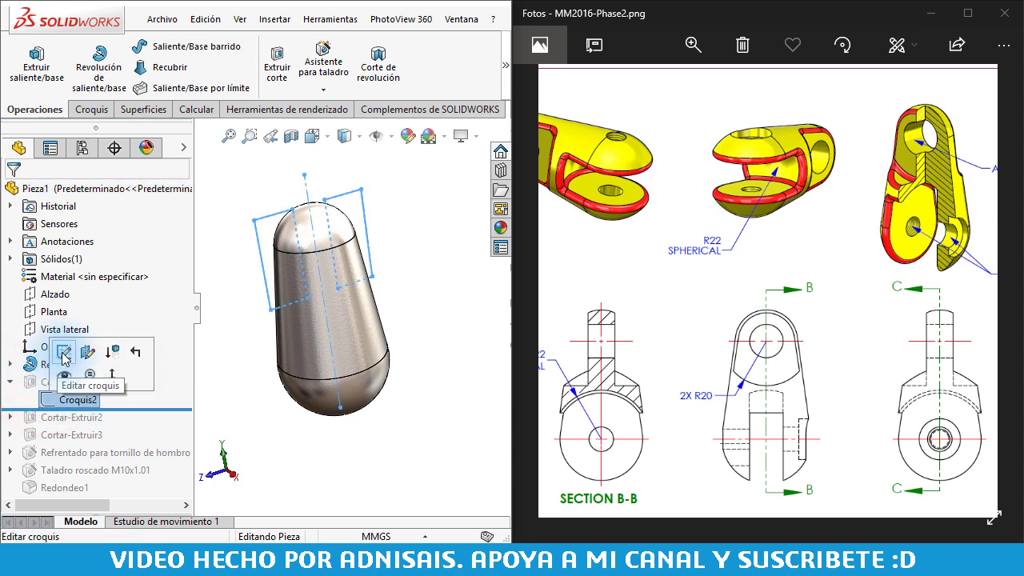
left_click(64, 352)
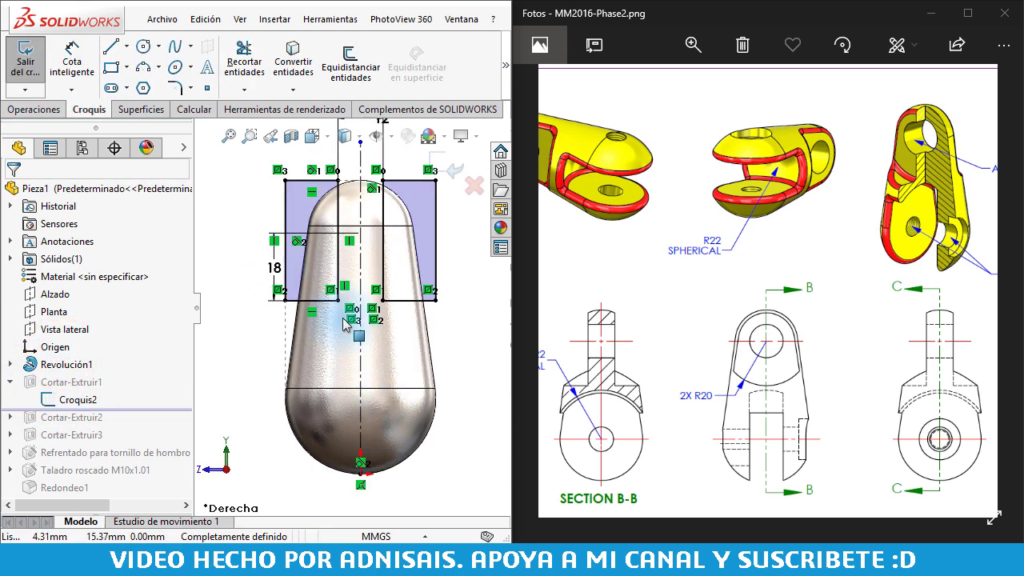
scroll(309, 213, "down", 2)
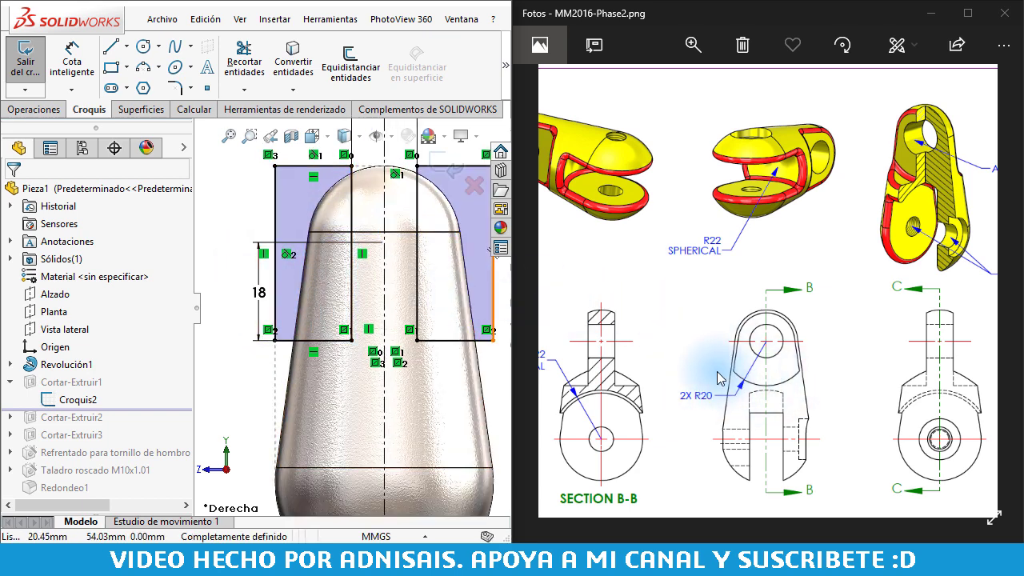
left_click(260, 294)
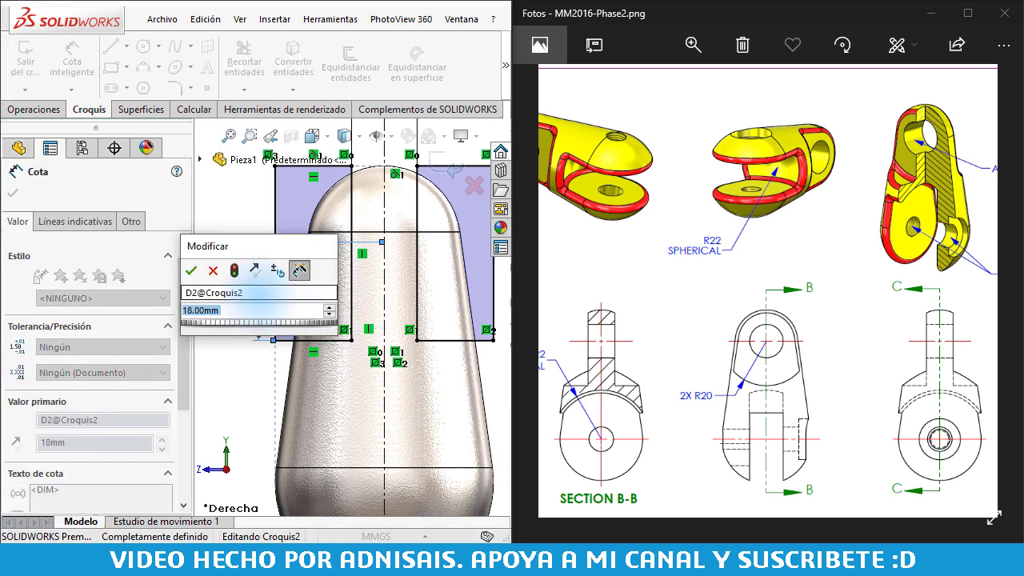
key("Return")
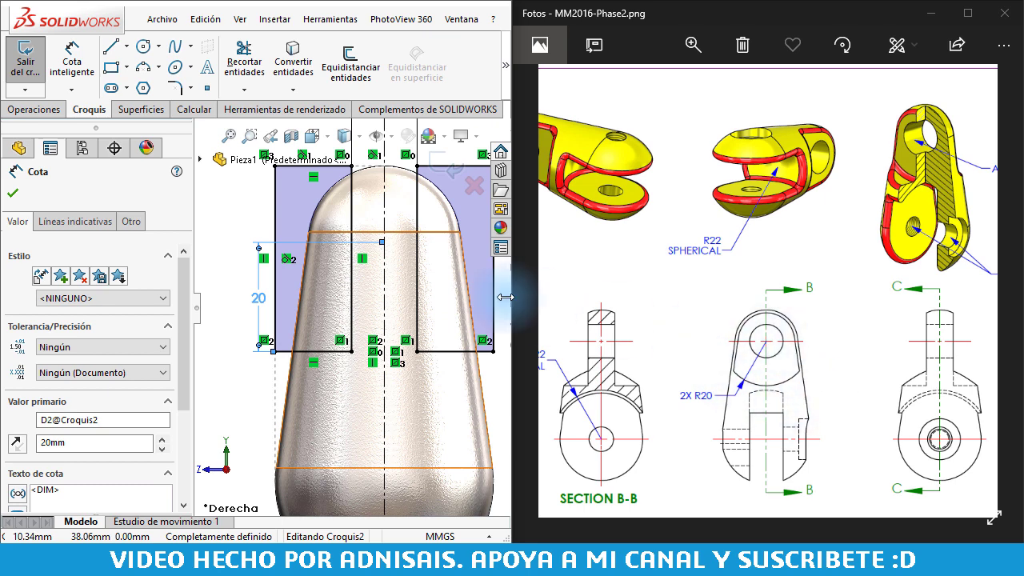
scroll(352, 310, "up", 1)
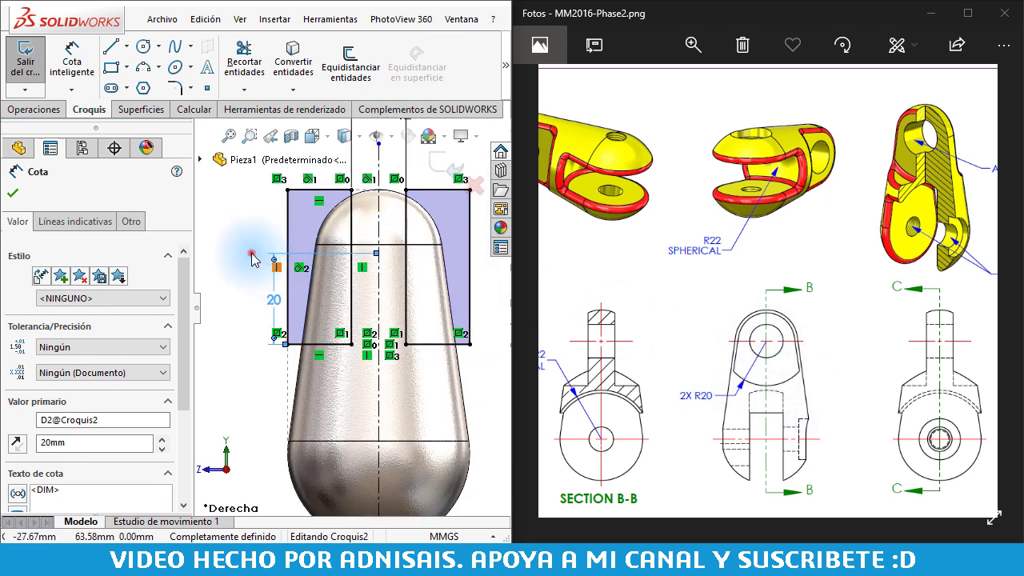
left_click(250, 252)
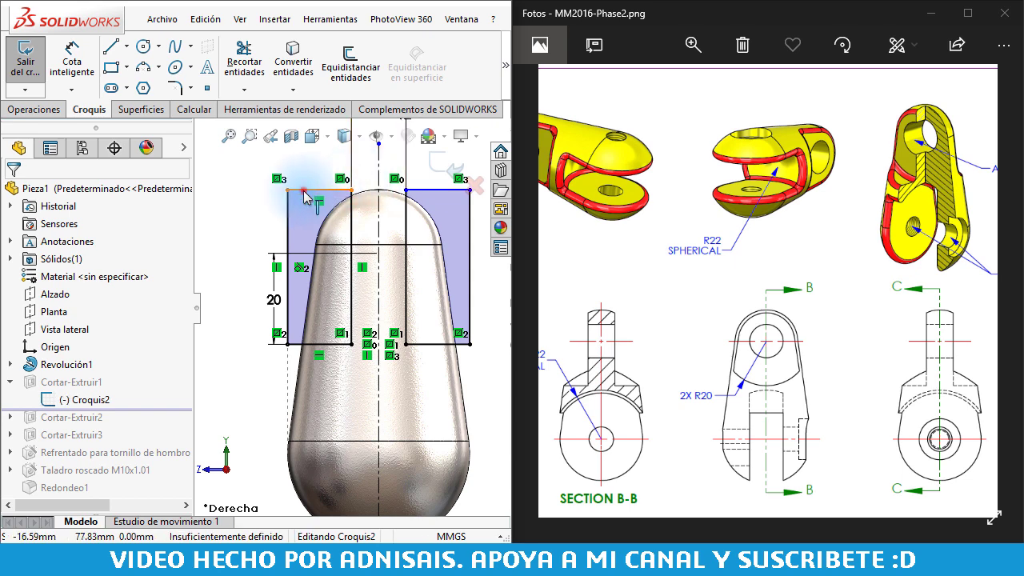
Drag the rectangles' top edge down toward the dome and show the revolve profile sketch Croquis1.
left_click_drag(303, 190, 302, 263)
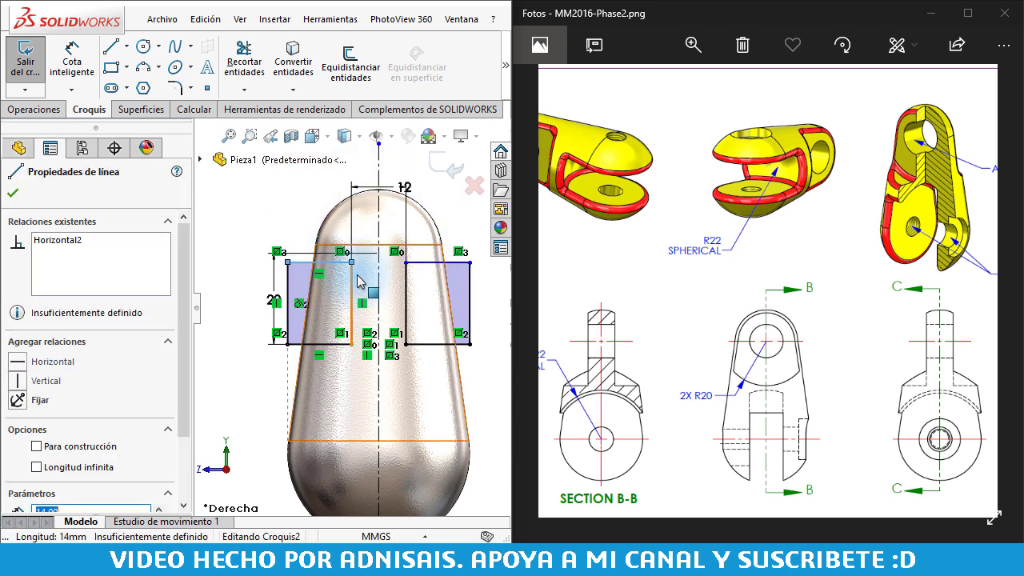
middle_click_drag(354, 285, 297, 240)
left_click(293, 230)
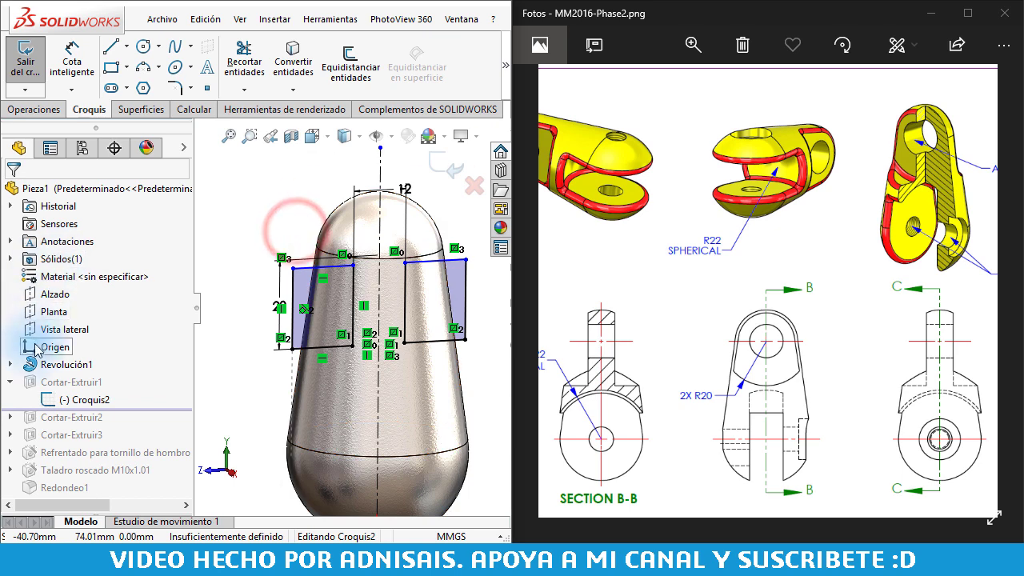
left_click(9, 364)
left_click(53, 382)
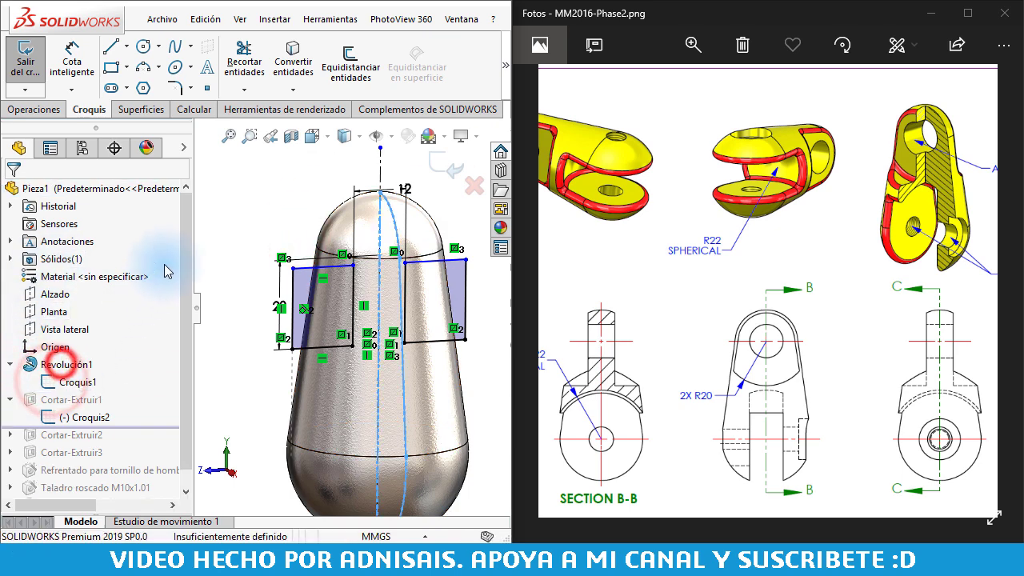
Make the top sketch line coincident with the Croquis1 profile point, fully defining Croquis2.
scroll(359, 260, "down", 3)
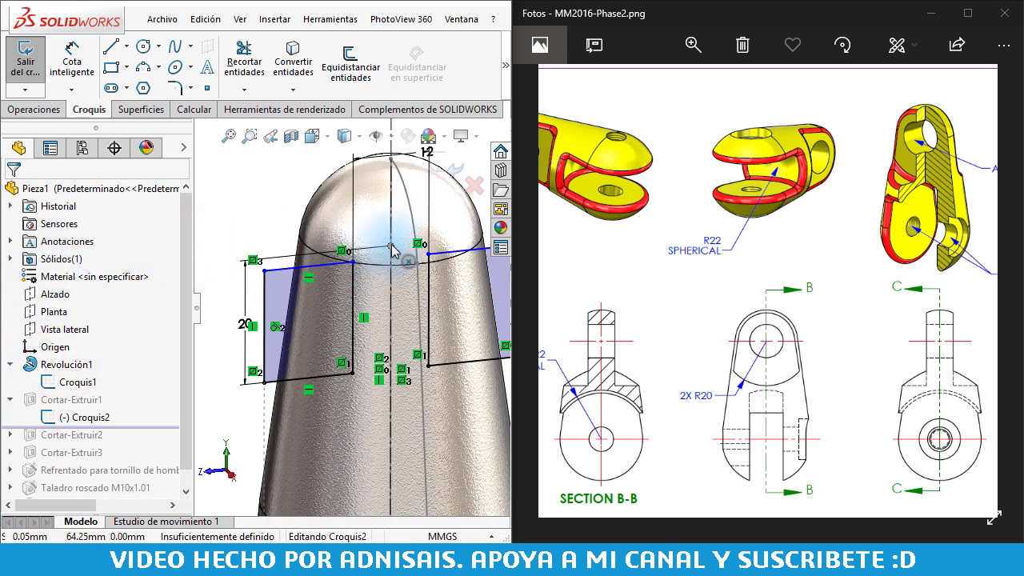
left_click(390, 245)
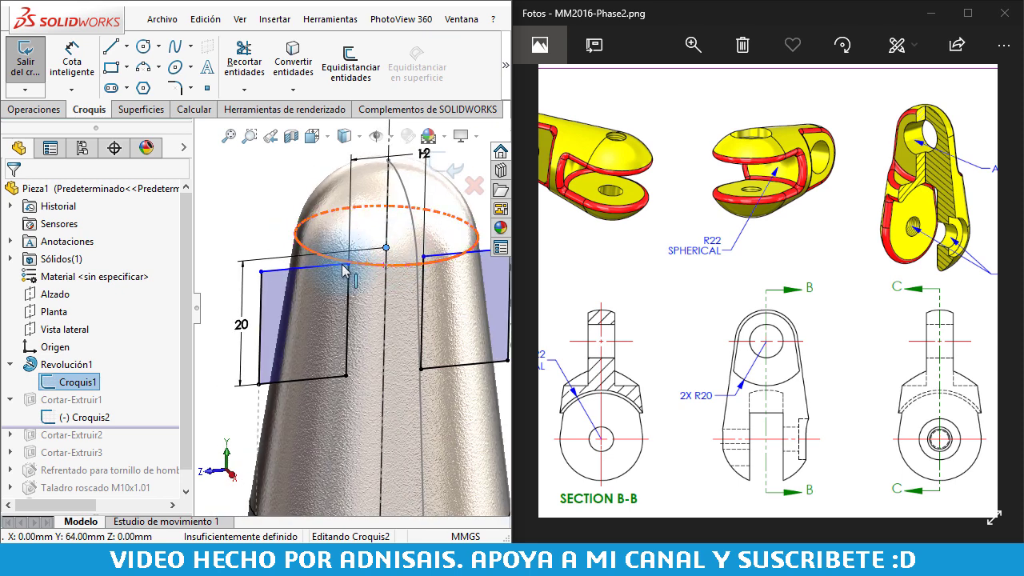
left_click(277, 276, "ctrl")
left_click(346, 207)
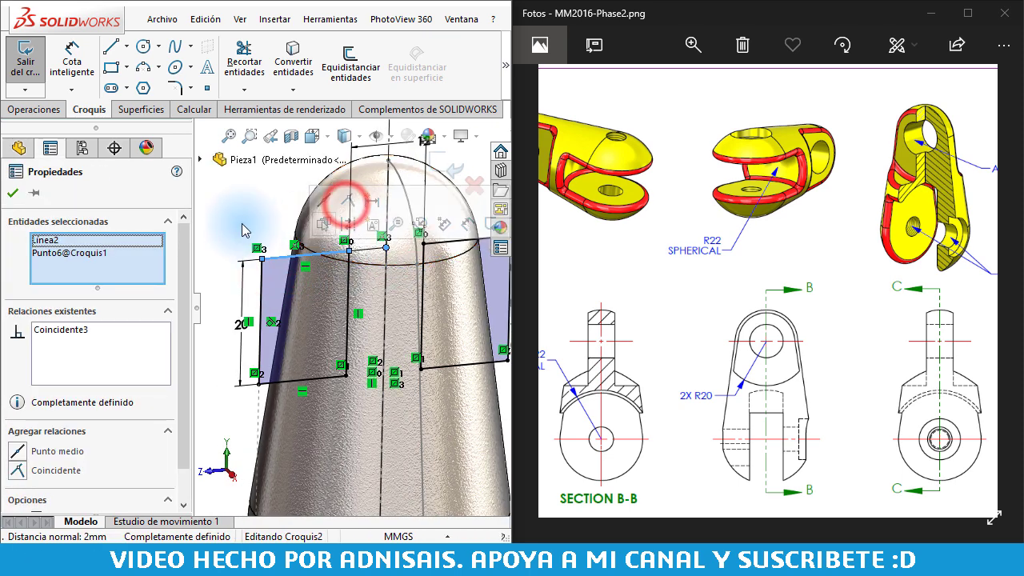
left_click(240, 228)
scroll(400, 254, "up", 3)
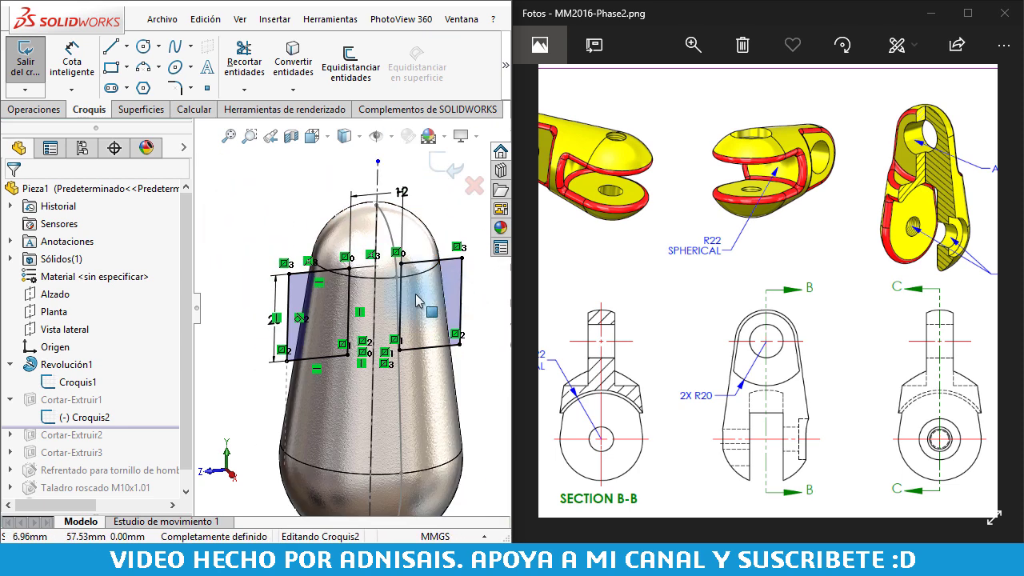
scroll(392, 314, "down", 2)
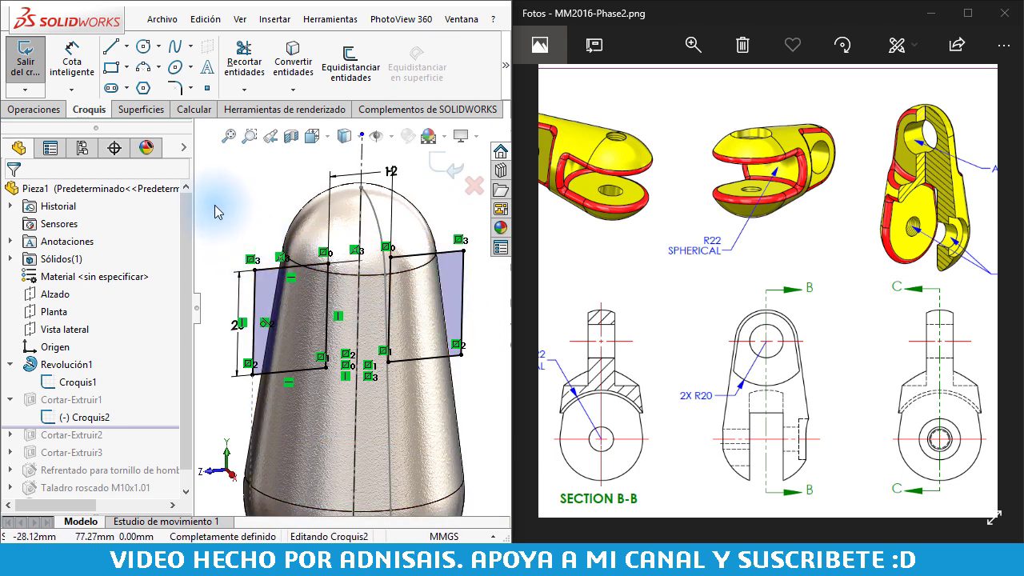
left_click(232, 198)
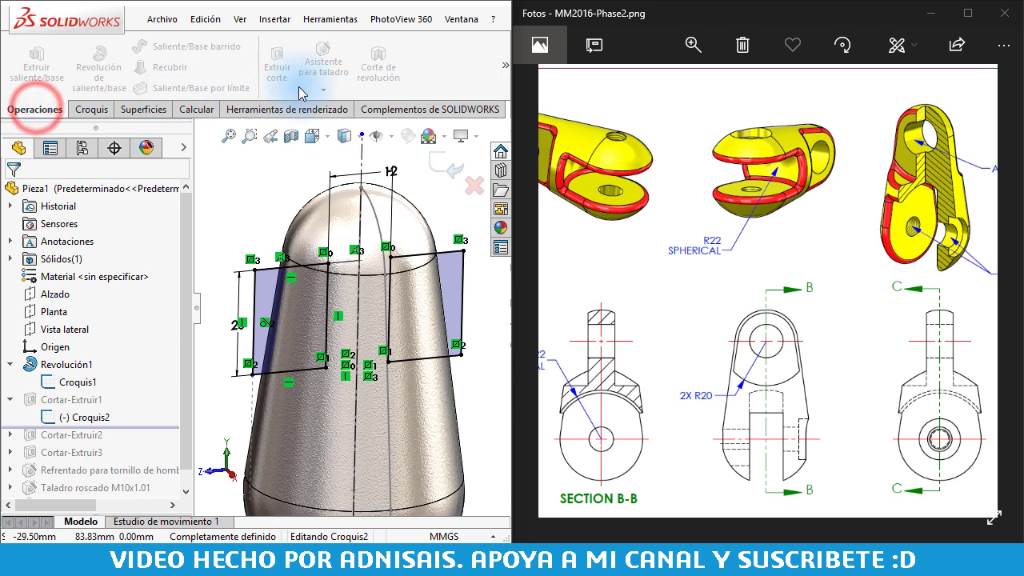
Exit Croquis2 and revolve-cut it 360° into Cortar-Revolución1, viewed isometrically.
left_click(449, 168)
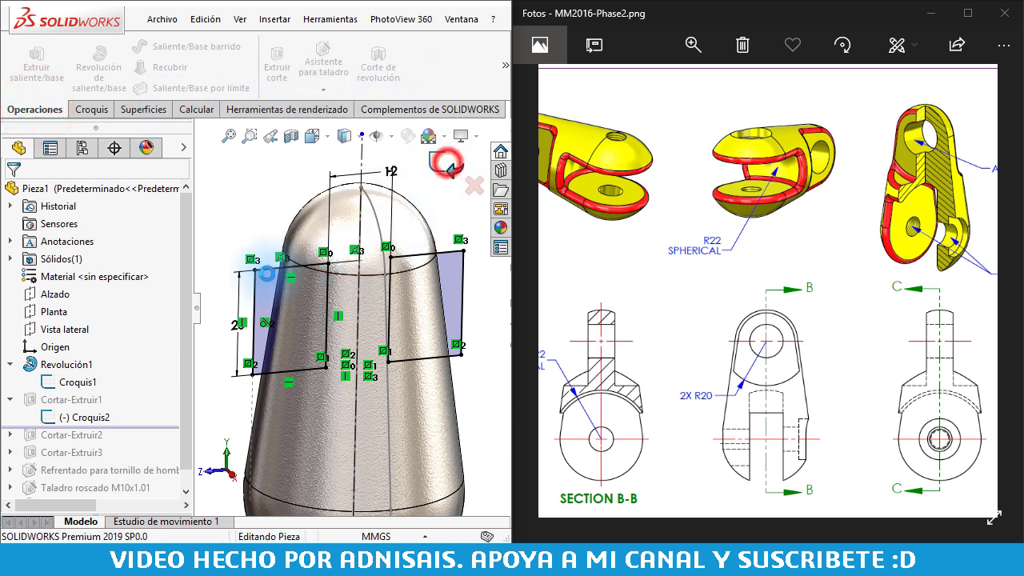
left_click(52, 417)
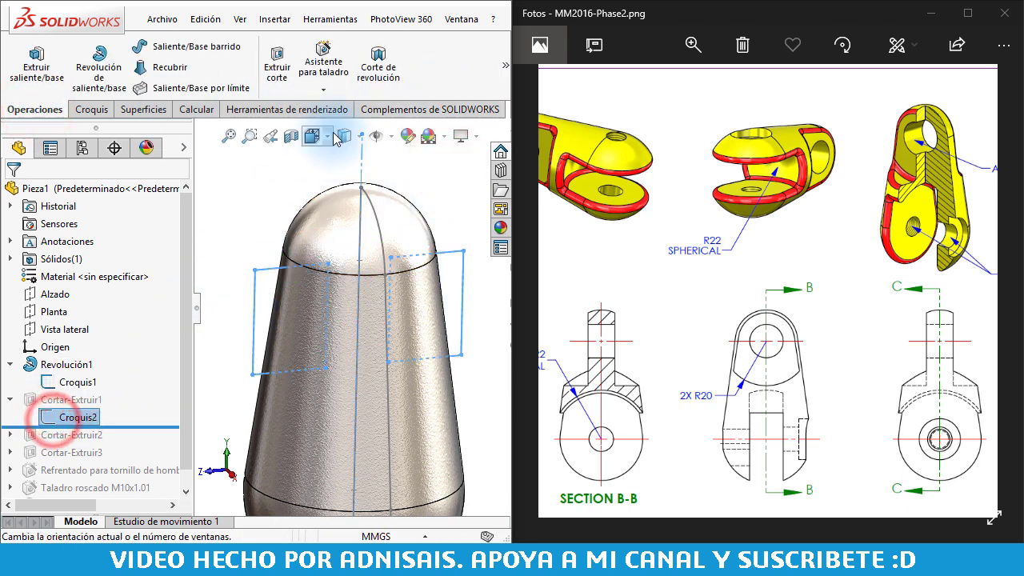
left_click(376, 70)
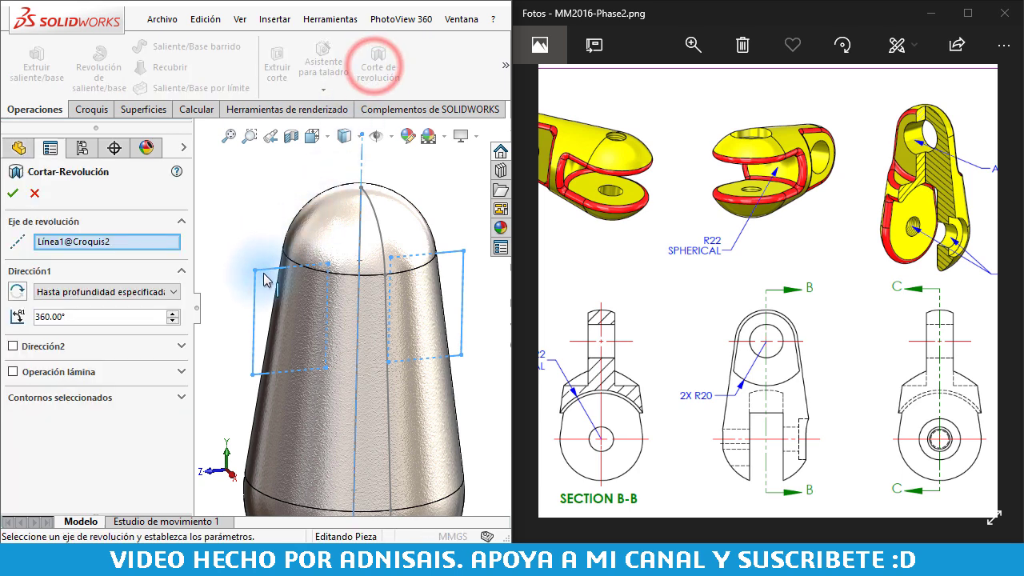
middle_click_drag(267, 275, 366, 308)
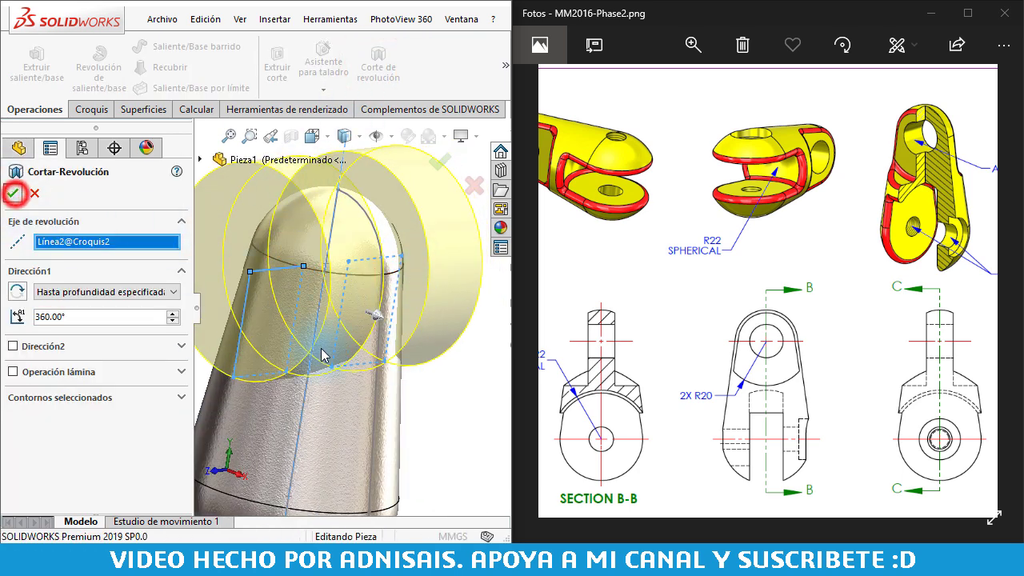
key("Return")
mouse_move(321, 347)
middle_mouse_down()
mouse_move(359, 309)
mouse_move(350, 314)
middle_mouse_up()
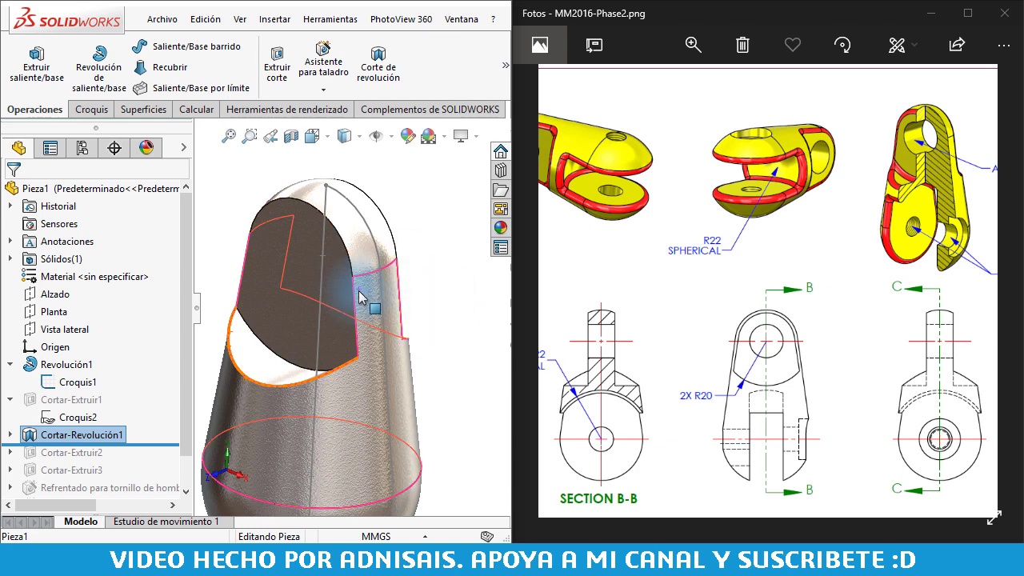
middle_click_drag(366, 297, 359, 272)
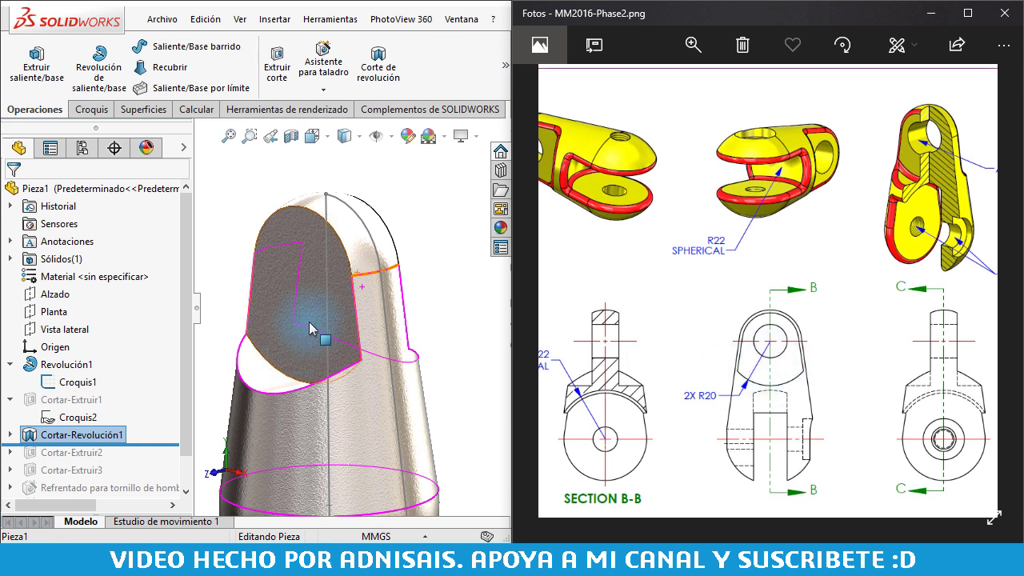
key("ctrl+7")
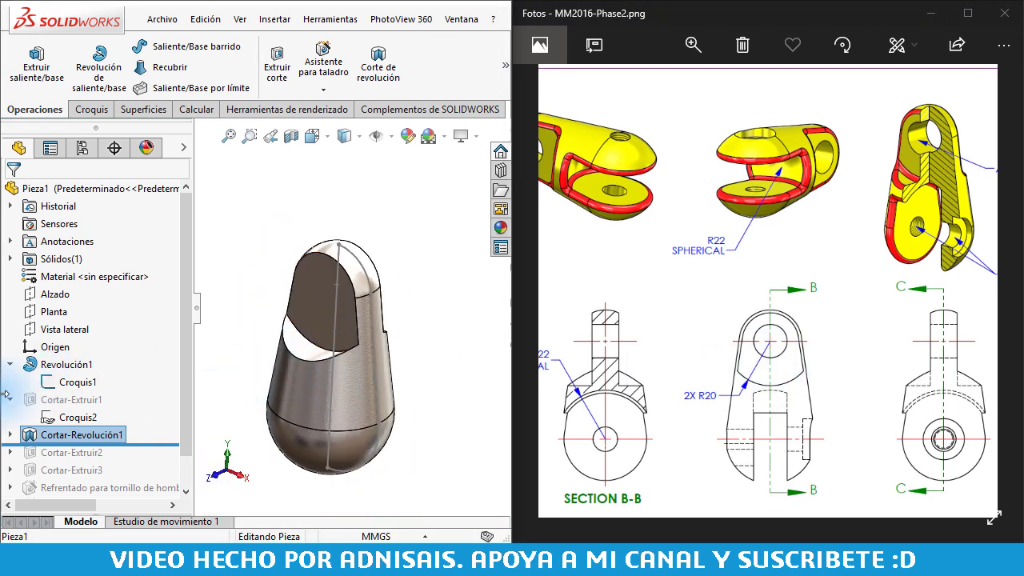
Roll the feature tree forward past Cortar-Extruir2 to restore the forked base slot.
left_click(8, 399)
left_click(8, 364)
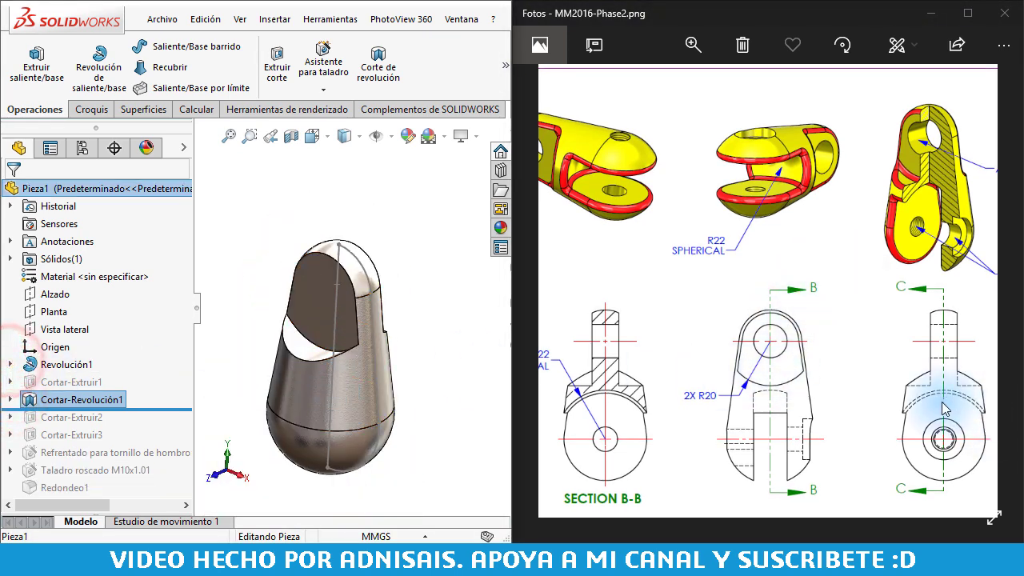
scroll(730, 385, "down", 1)
scroll(752, 366, "up", 1)
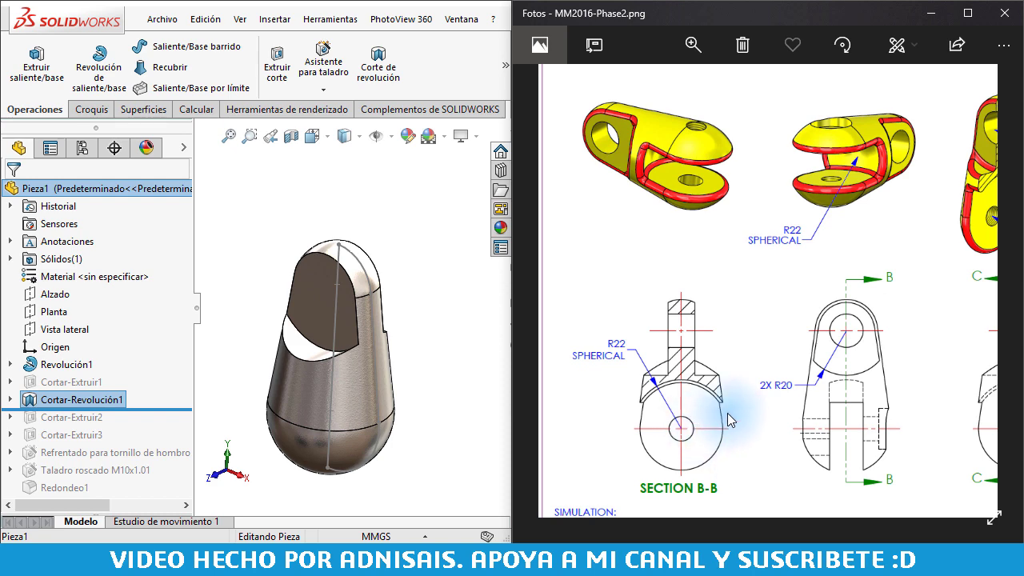
left_click_drag(736, 384, 629, 372)
left_click_drag(824, 393, 663, 389)
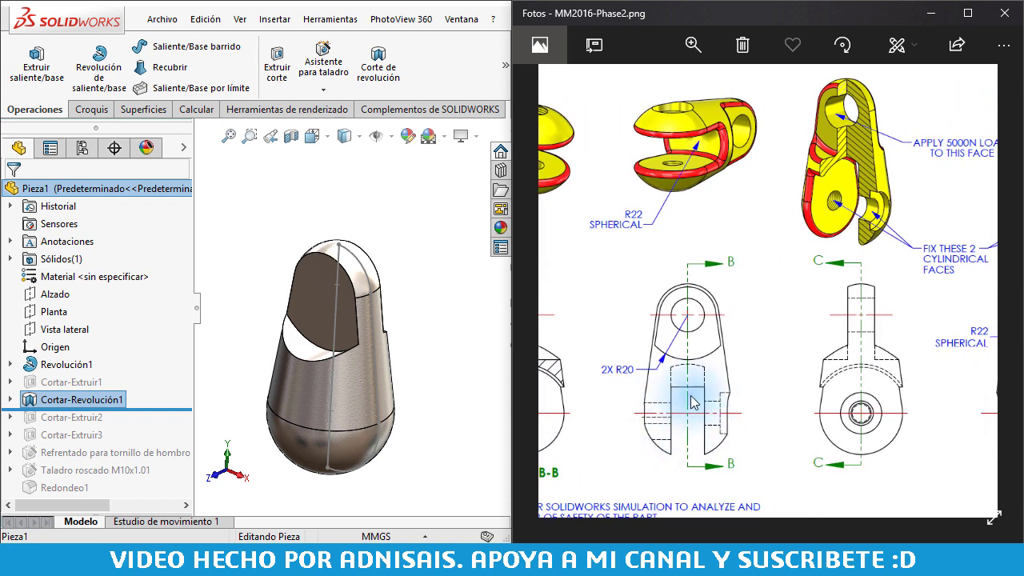
left_click(217, 286)
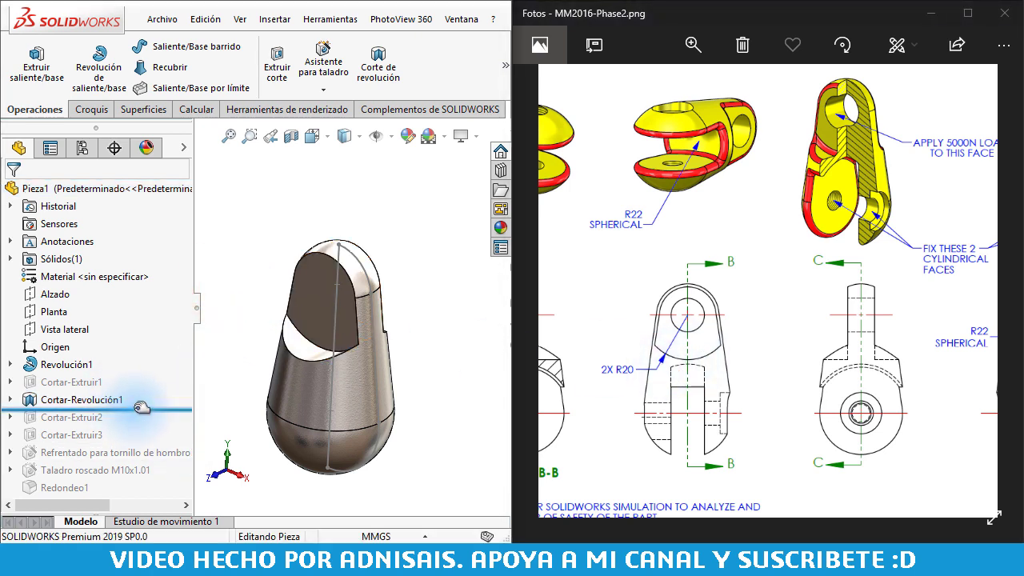
left_click_drag(141, 421, 141, 420)
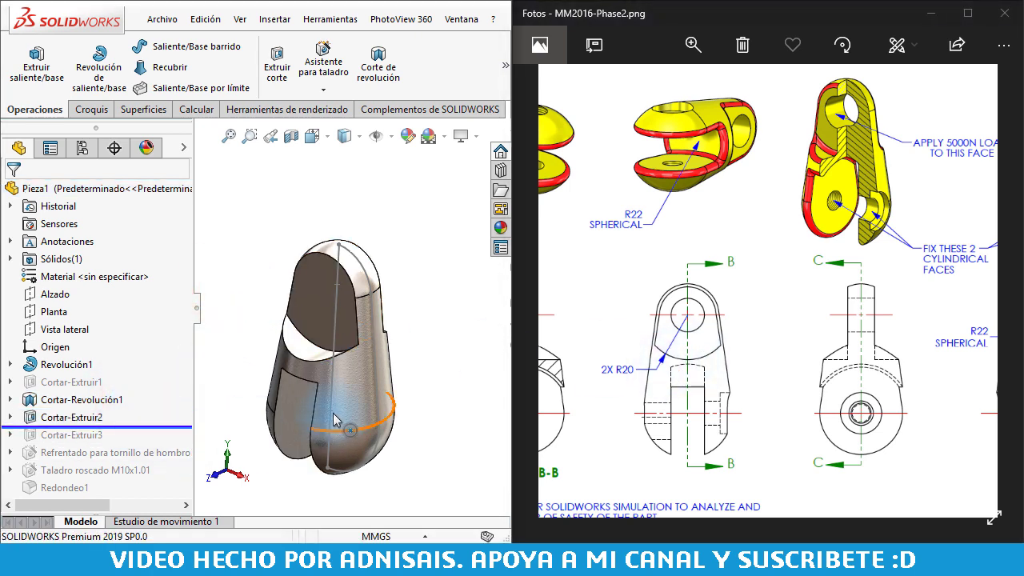
middle_click_drag(333, 421, 298, 389)
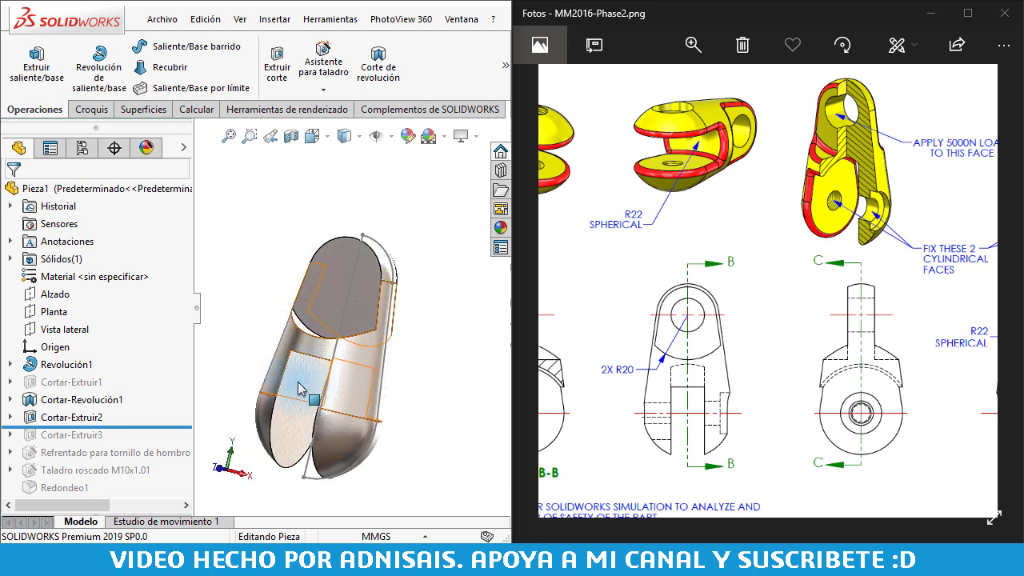
left_click(259, 306)
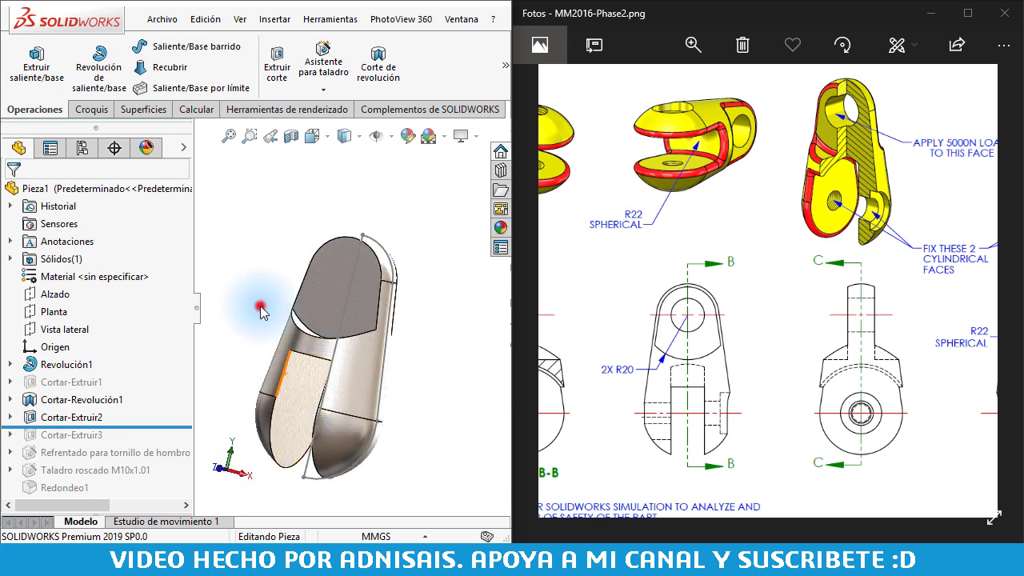
Start a new sketch on the Vista lateral plane, viewed straight on.
left_click(60, 329)
left_click(68, 306)
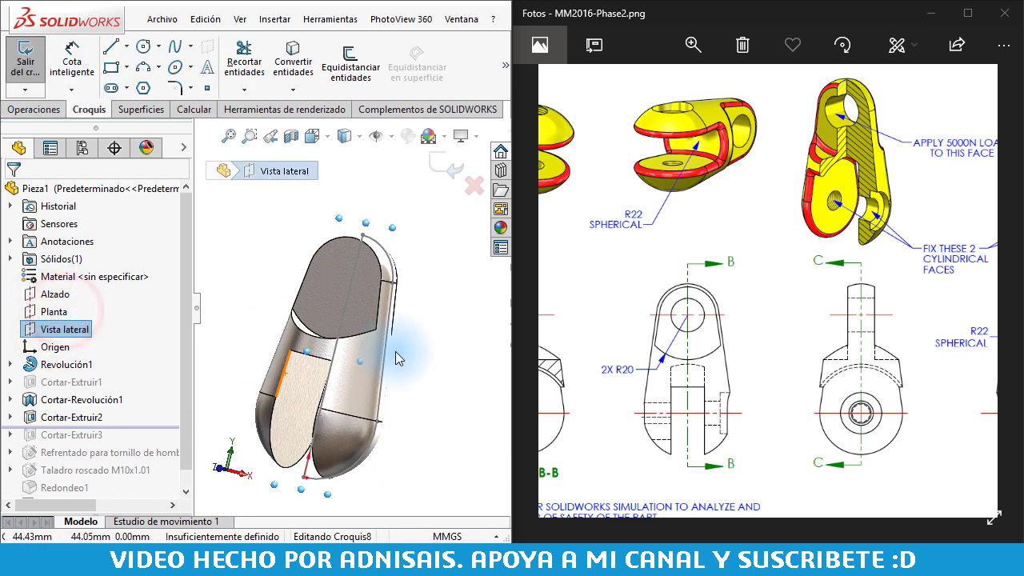
key("ctrl+8")
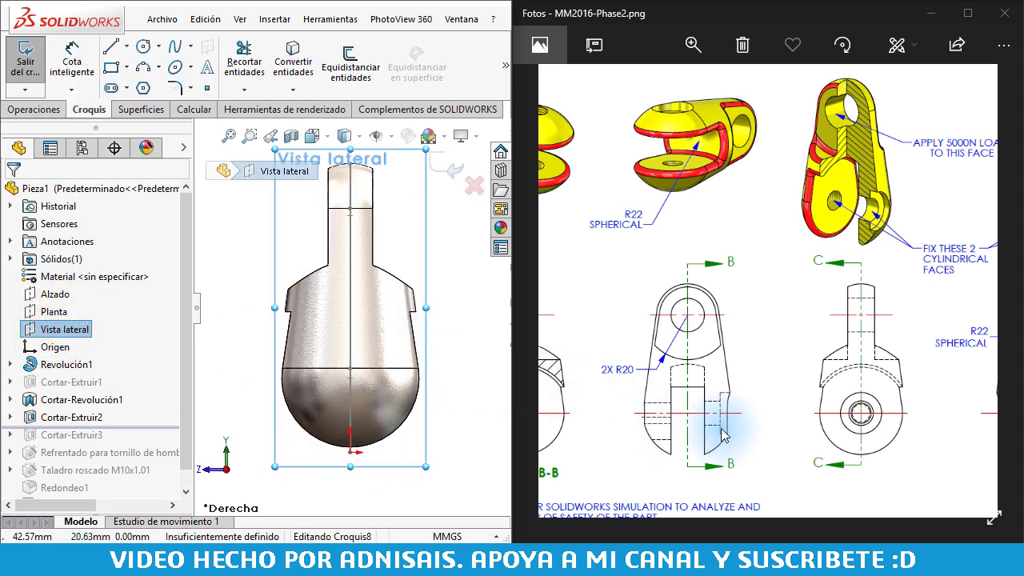
left_click_drag(709, 384, 828, 380)
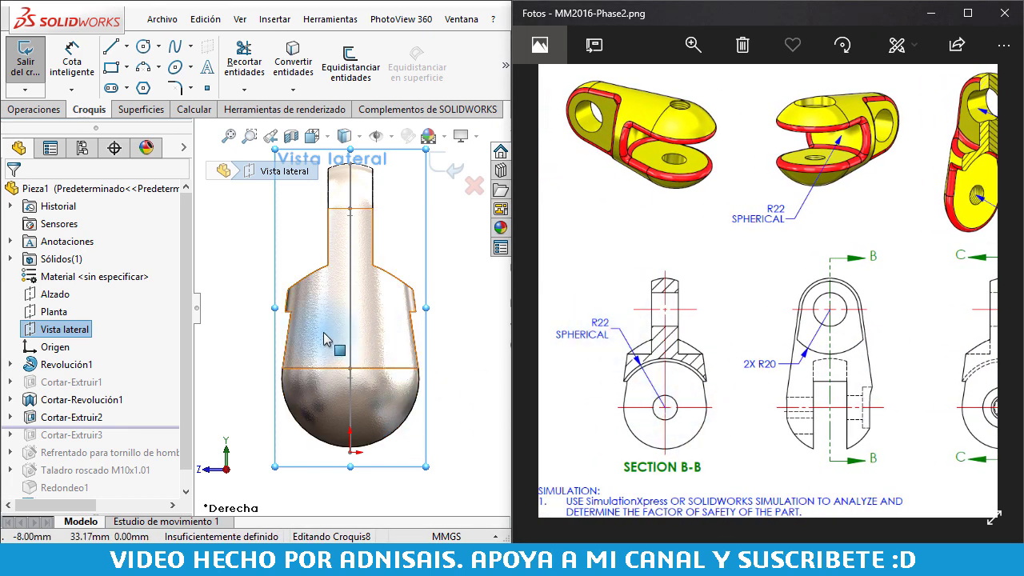
left_click(117, 51)
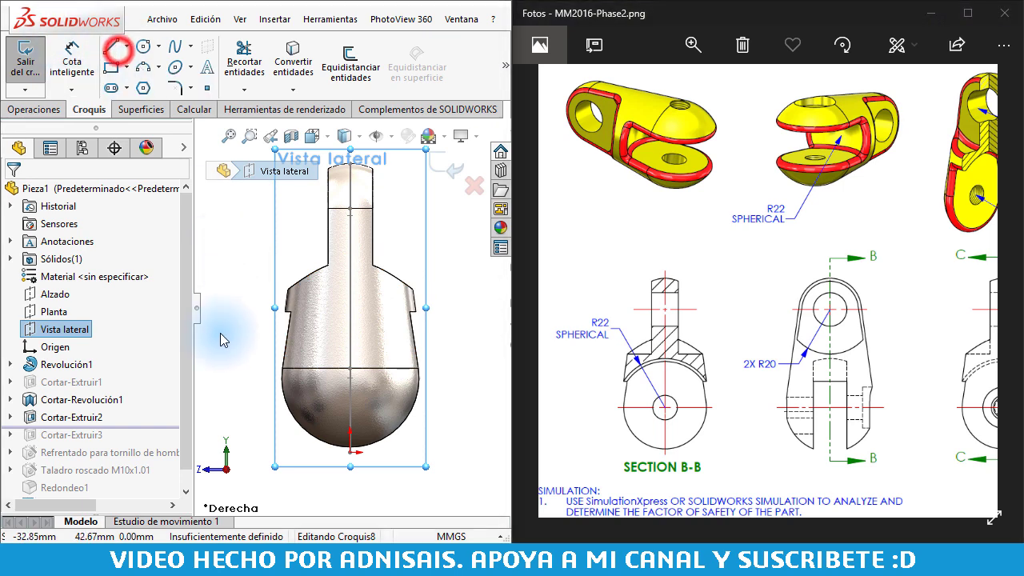
left_click(238, 384)
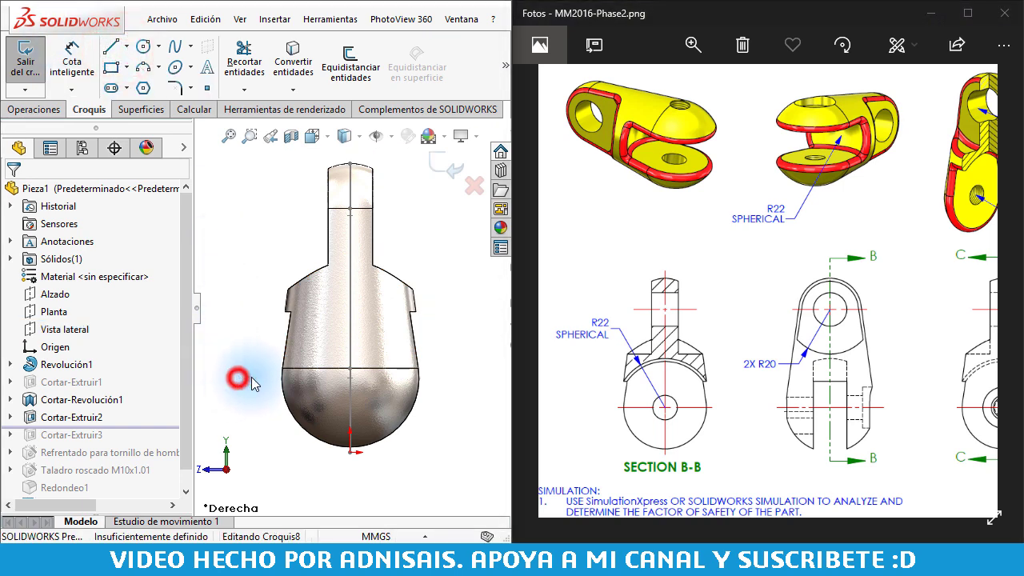
key("f")
Draw a horizontal line across the base with its midpoint on the Croquis1 centre point.
left_click(112, 45)
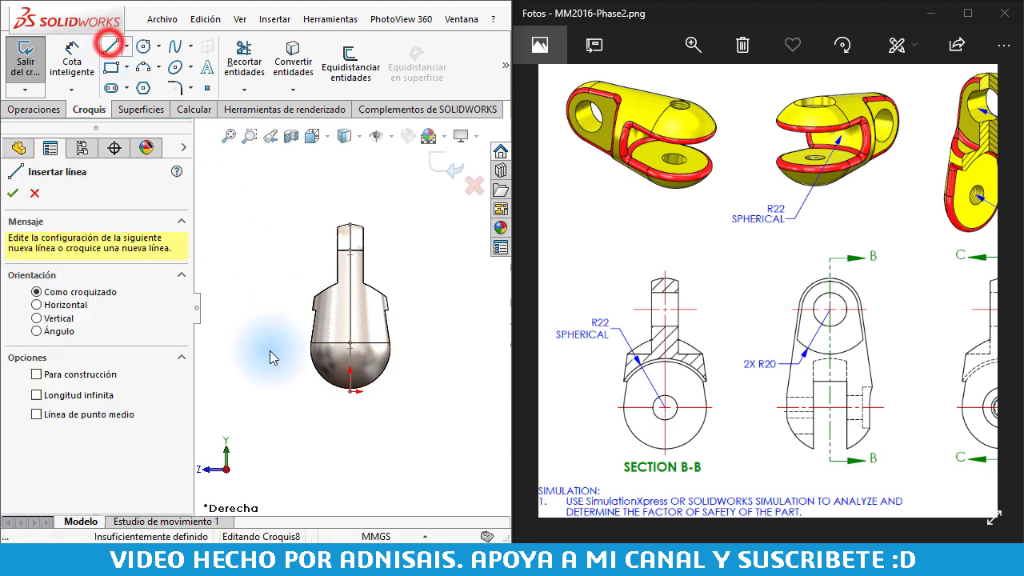
left_click(289, 352)
left_click(416, 352)
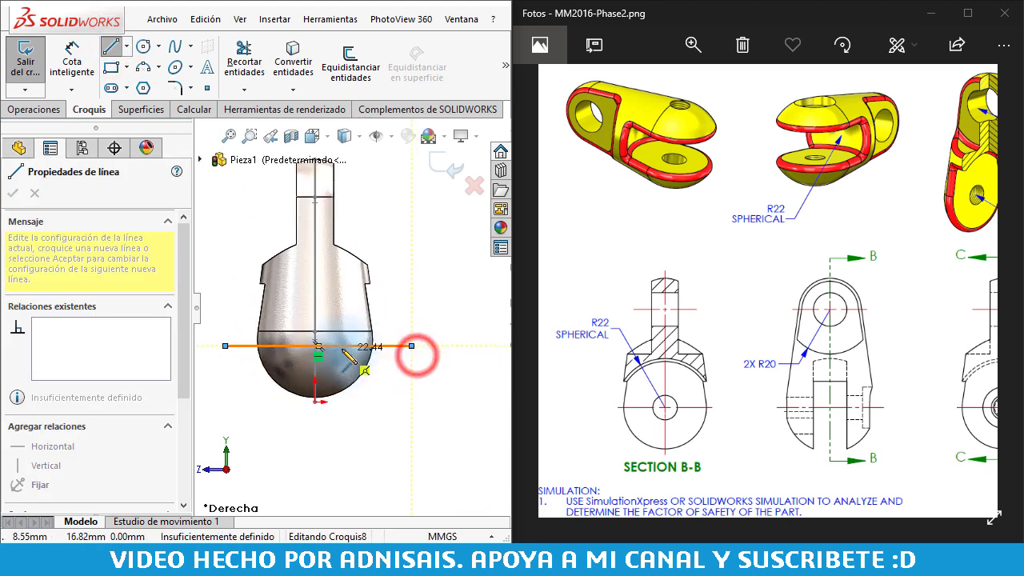
key("Escape")
mouse_move(319, 347)
middle_mouse_down()
mouse_move(338, 352)
mouse_move(324, 342)
middle_mouse_up()
left_click(314, 336)
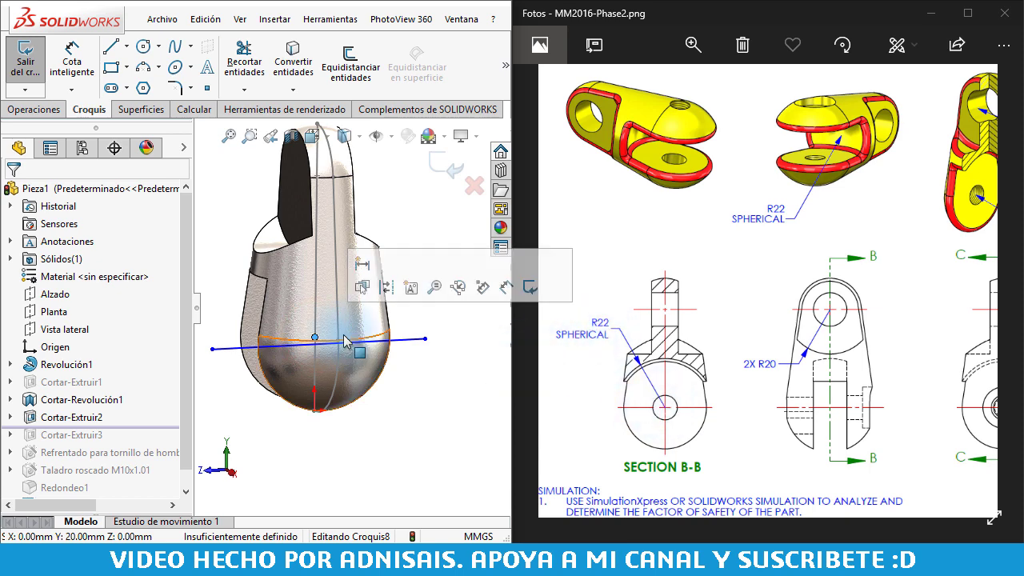
left_click(402, 342, "ctrl")
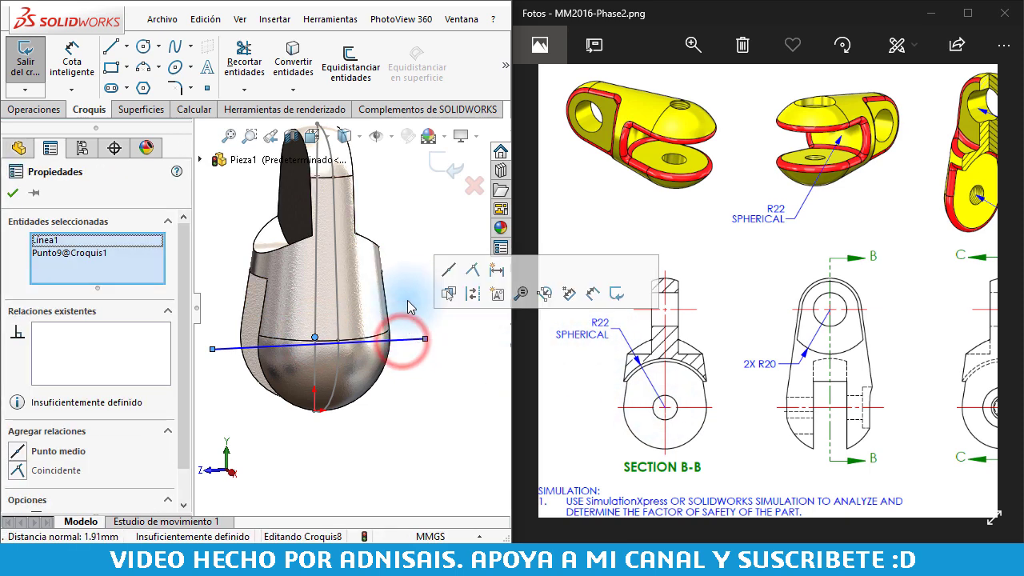
left_click(448, 269)
left_click(461, 426)
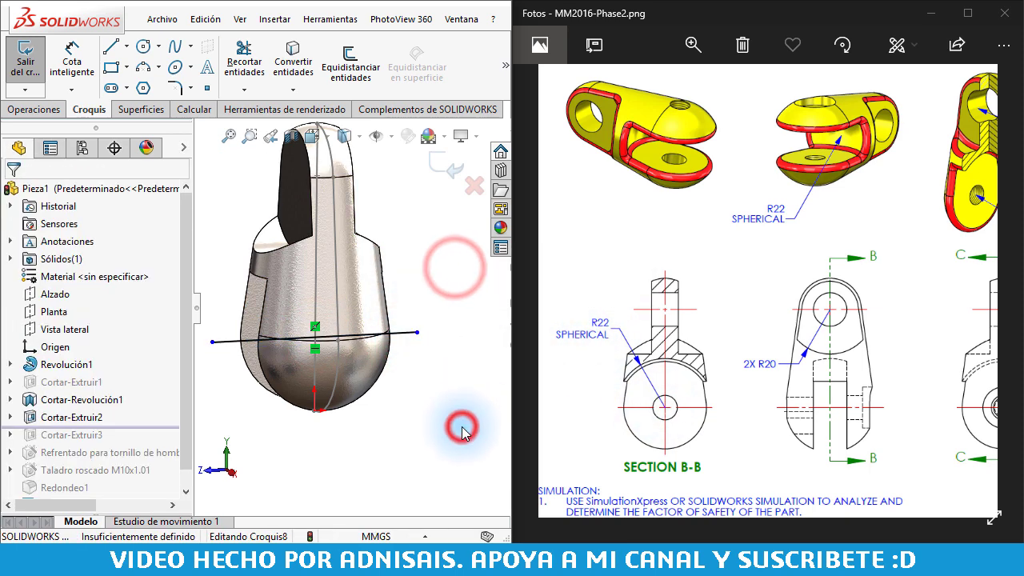
key("ctrl+8")
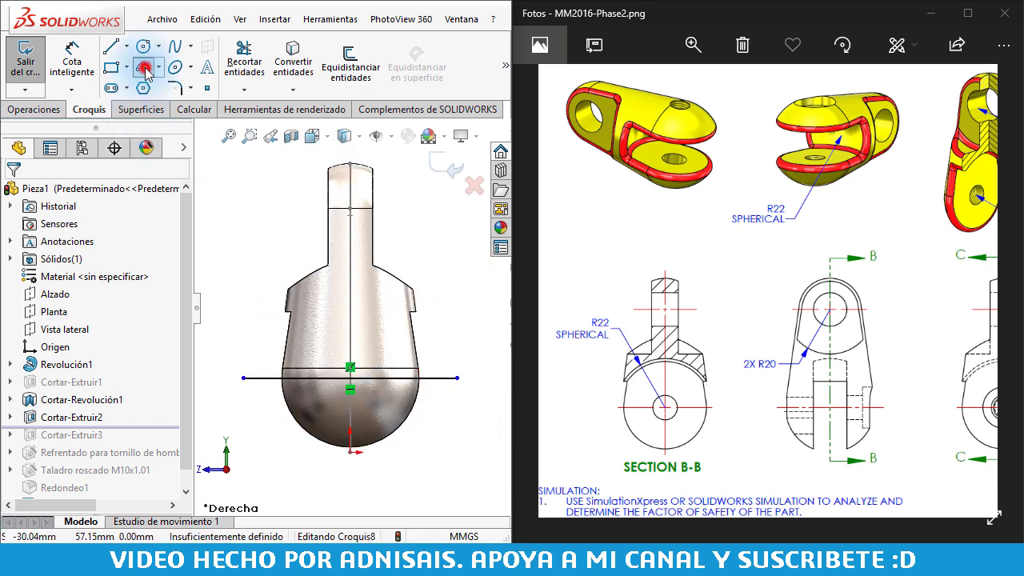
Draw a tangent arc between the line's endpoints and dimension its radius to 22 mm.
left_click(144, 69)
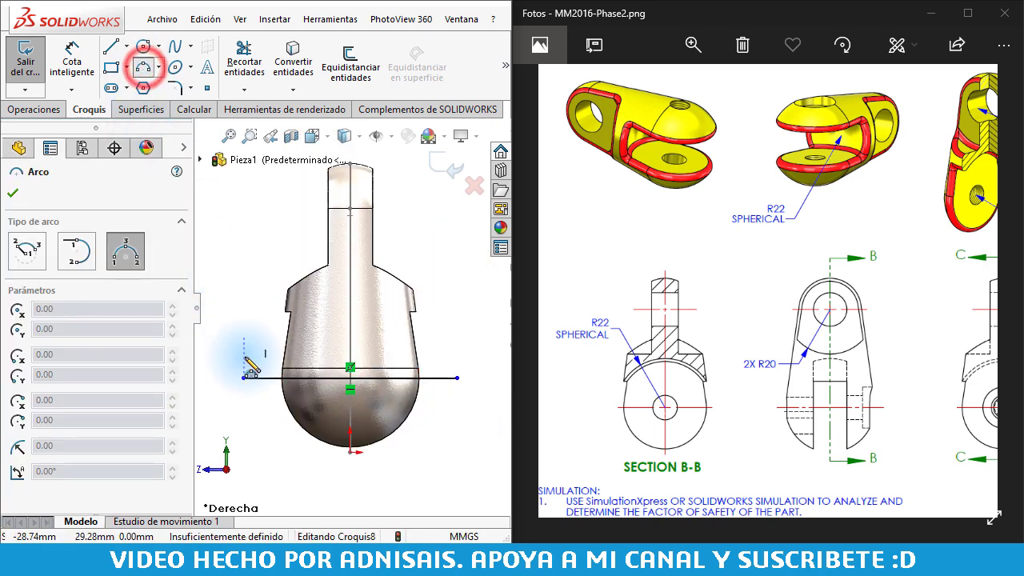
left_click(74, 254)
left_click(244, 378)
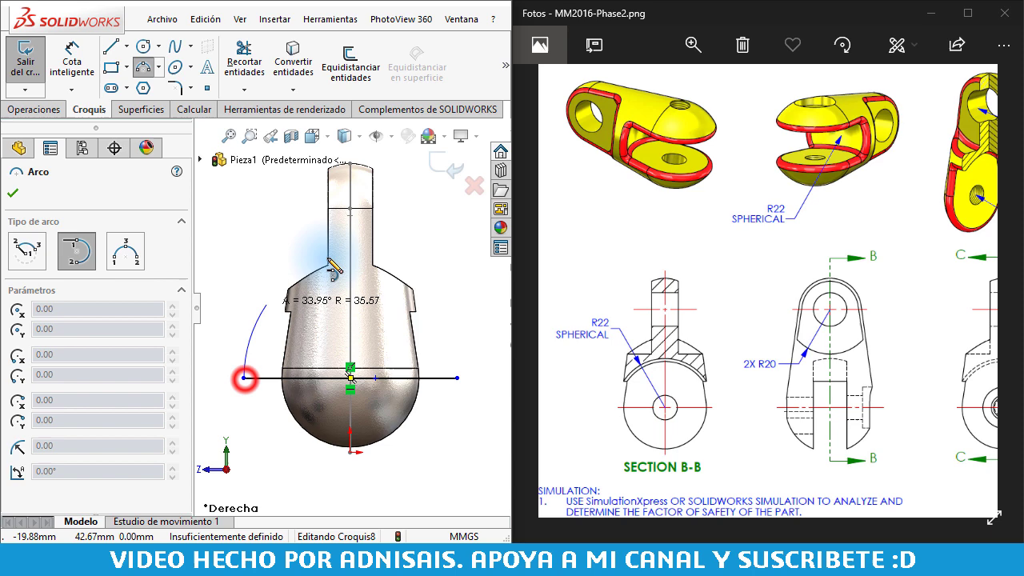
left_click(457, 377)
key("Escape")
right_click_drag(439, 468, 438, 326)
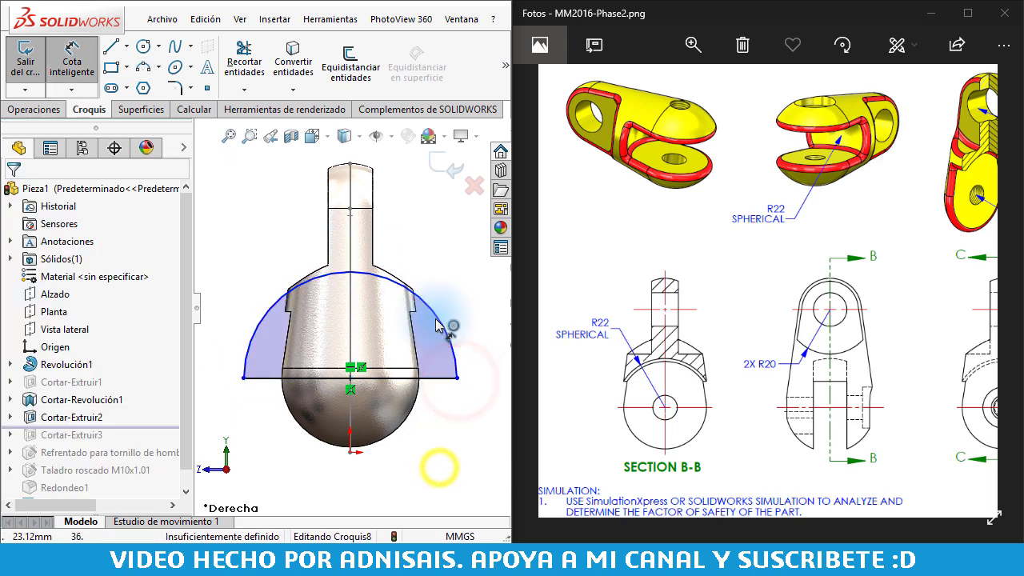
left_click(442, 318)
left_click(468, 297)
type("22")
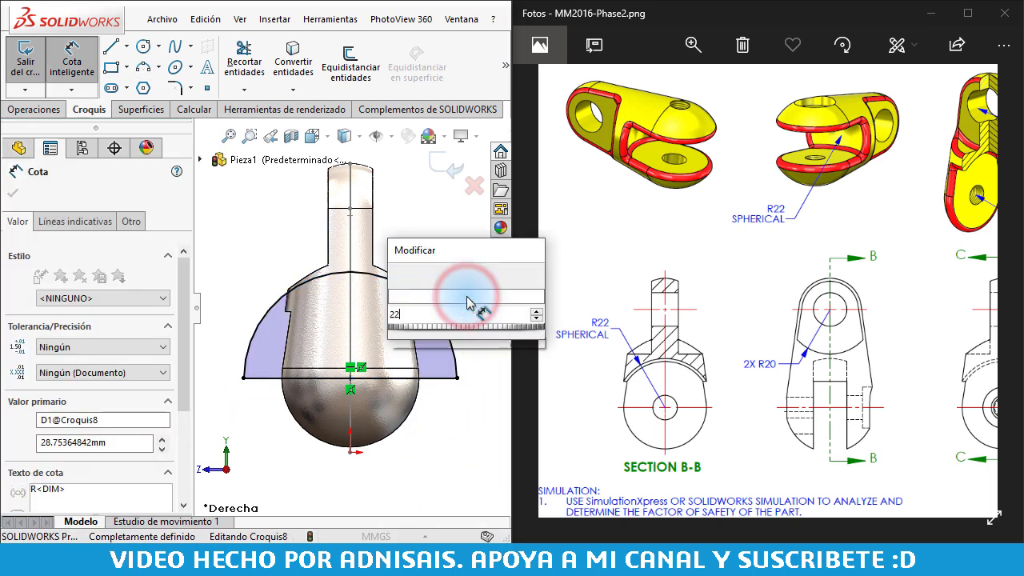
key("Return")
key("Escape")
Convert the horizontal base line to construction geometry.
mouse_move(416, 302)
middle_mouse_down()
mouse_move(389, 305)
mouse_move(443, 304)
mouse_move(425, 288)
mouse_move(399, 303)
mouse_move(415, 312)
middle_mouse_up()
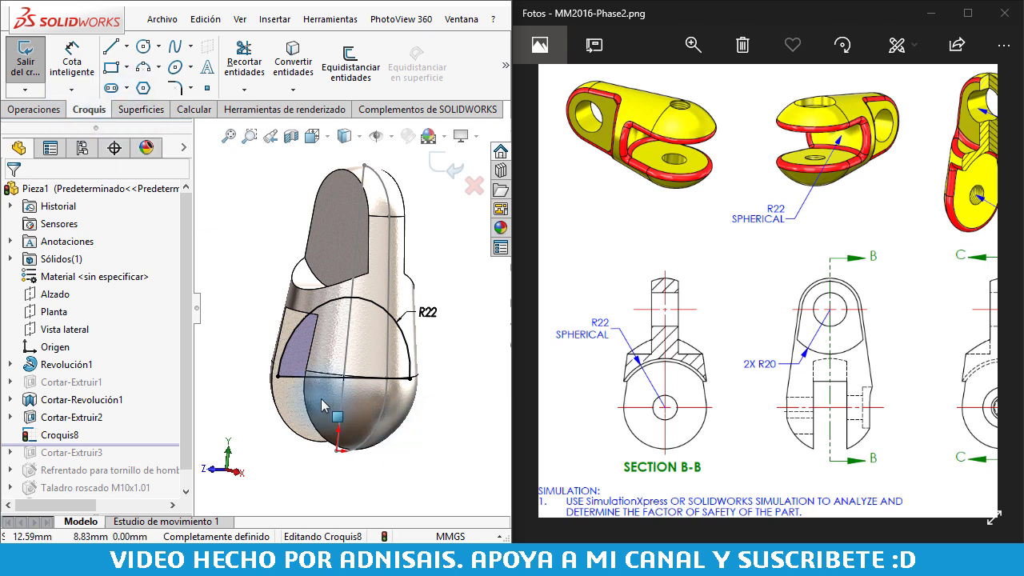
left_click(294, 374)
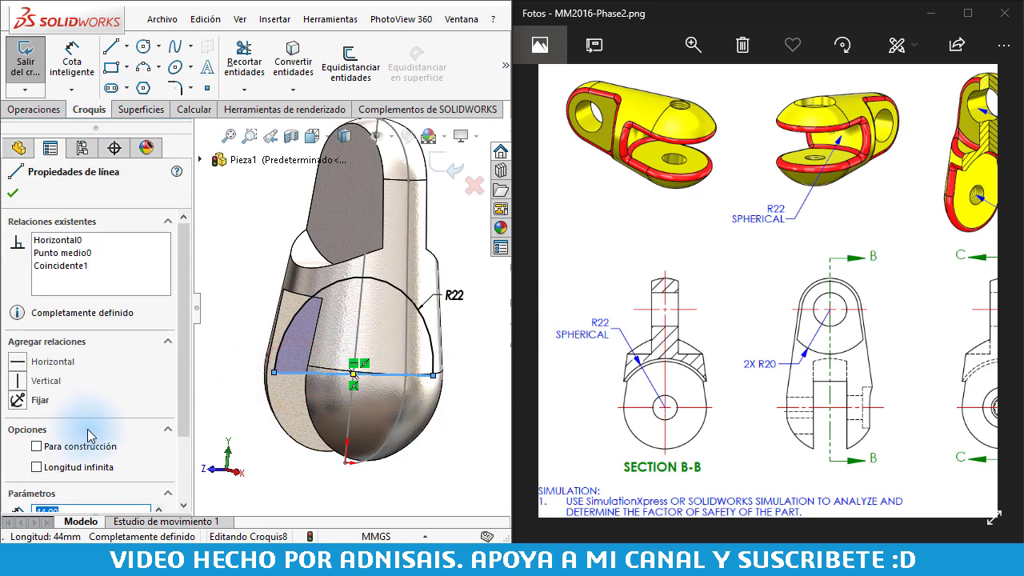
left_click(79, 451)
left_click(228, 285)
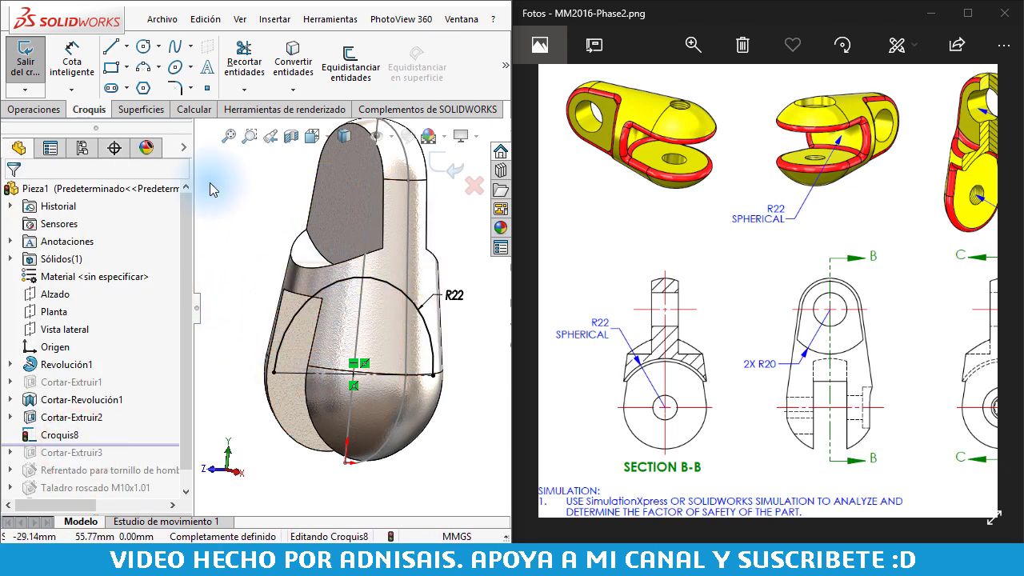
left_click(237, 192)
Revolve Croquis8 into a 180° mid-plane revolved surface, Superficie-Revolución1.
left_click(140, 109)
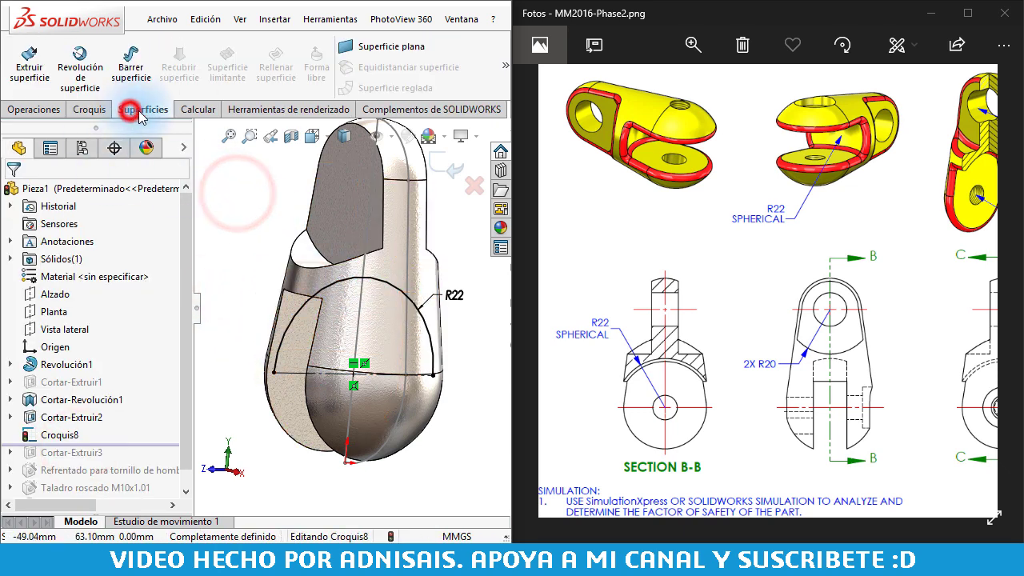
left_click(83, 70)
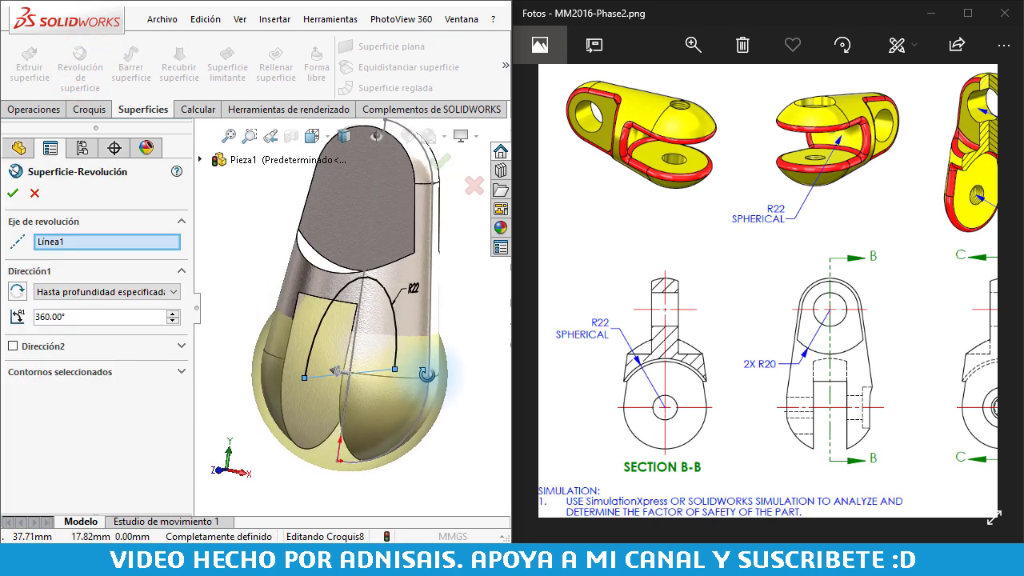
left_click(117, 323)
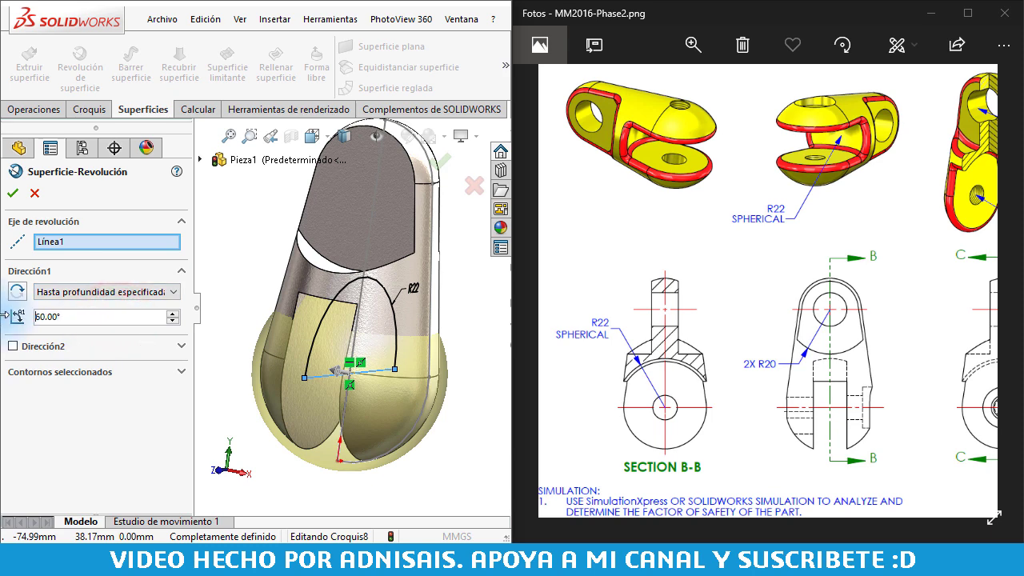
type("180")
key("Return")
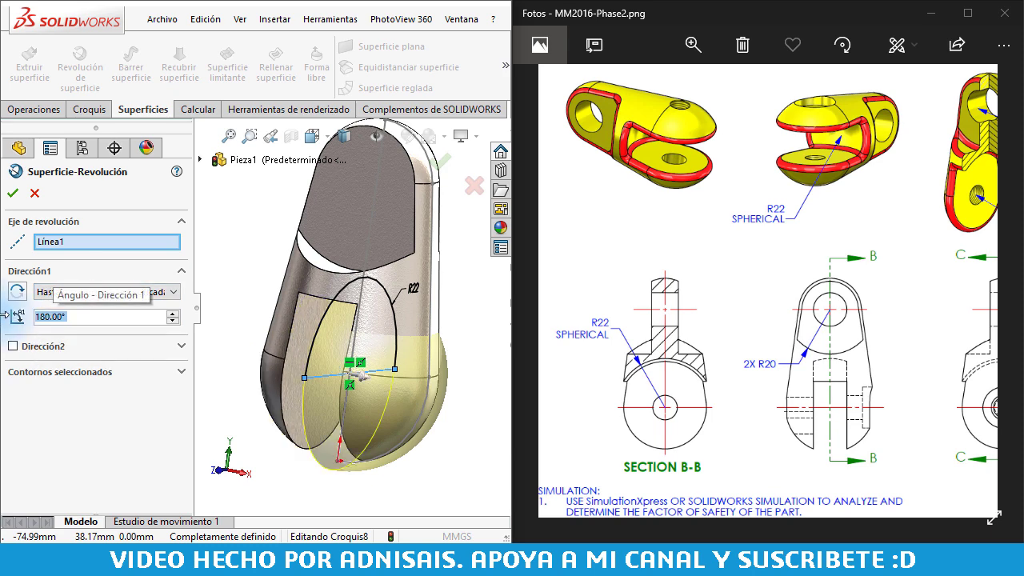
left_click(53, 294)
left_click(73, 349)
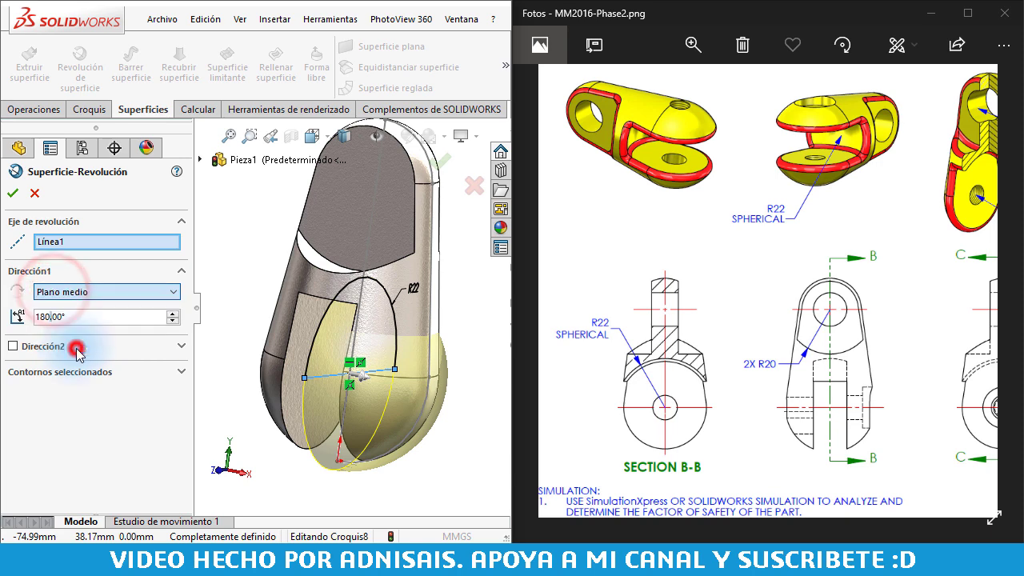
key("Return")
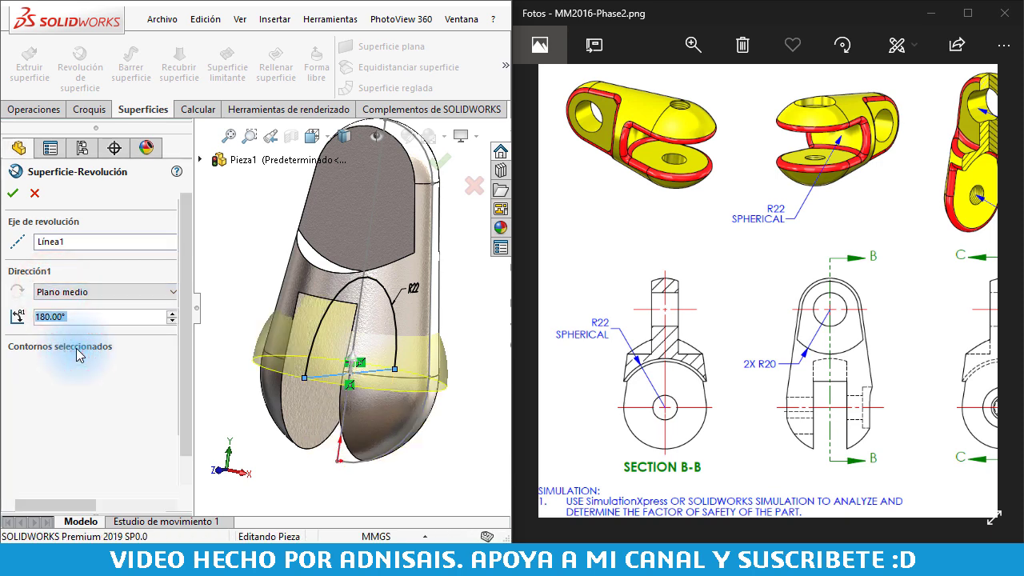
Inspect the new spherical surface around the clevis base.
left_click(342, 336)
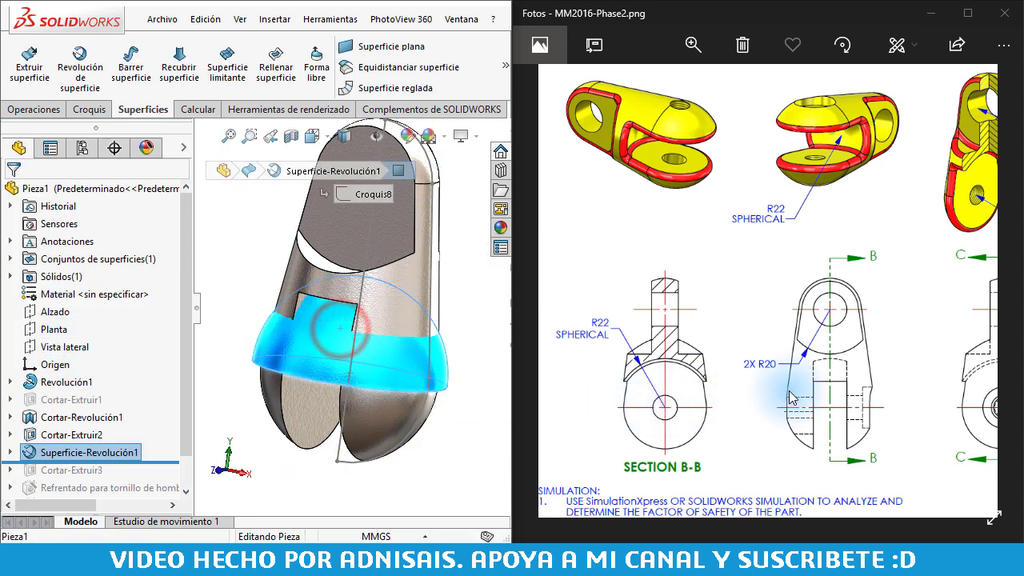
mouse_move(811, 363)
left_mouse_down()
mouse_move(732, 369)
mouse_move(826, 204)
left_mouse_up()
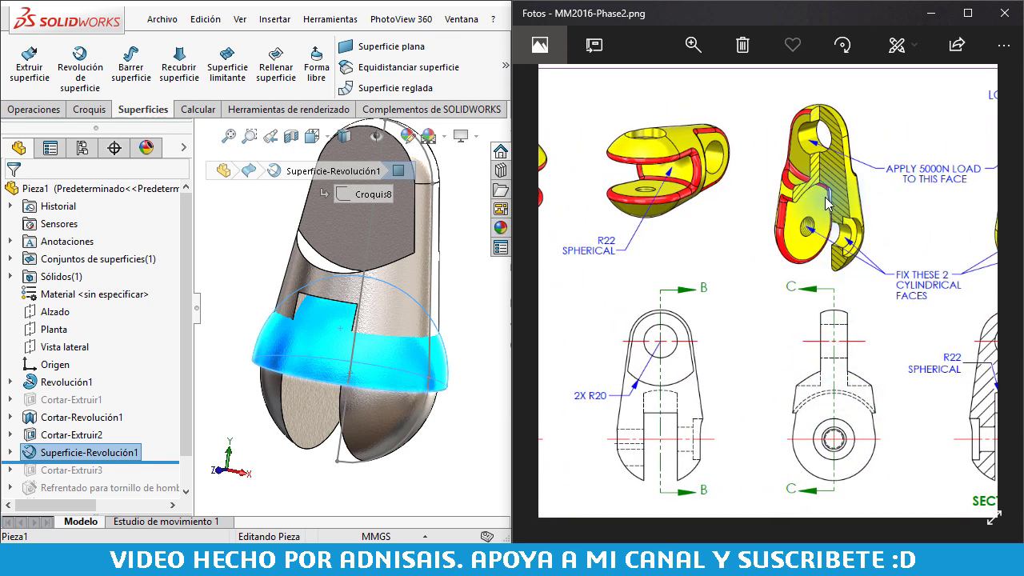
left_click(460, 442)
middle_click_drag(330, 358, 335, 322)
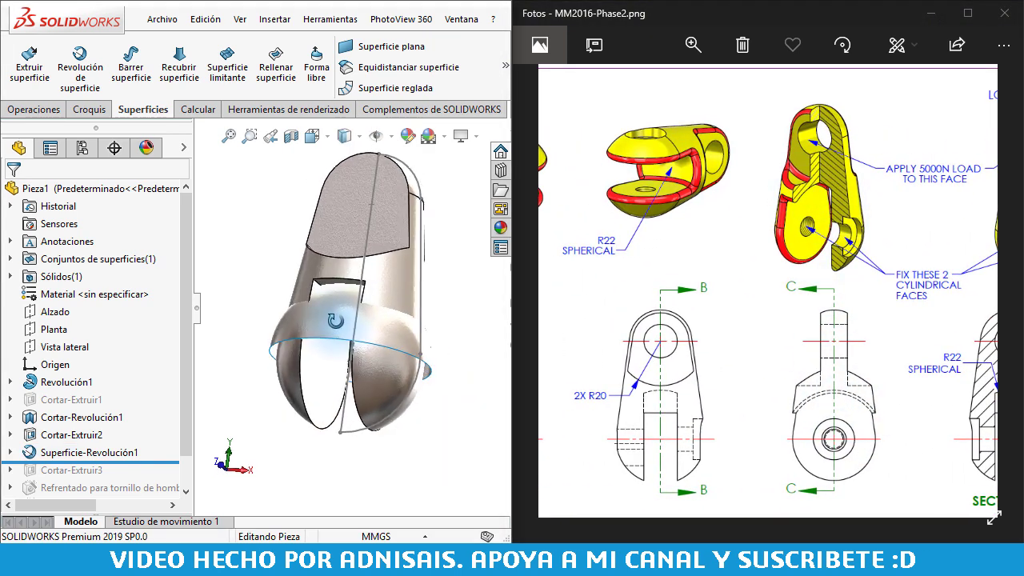
left_click(504, 64)
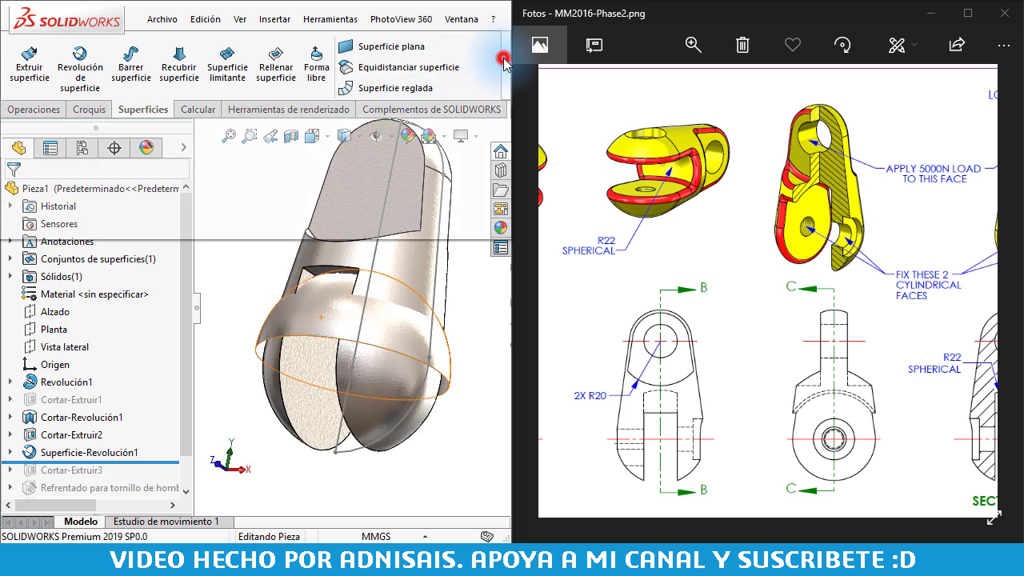
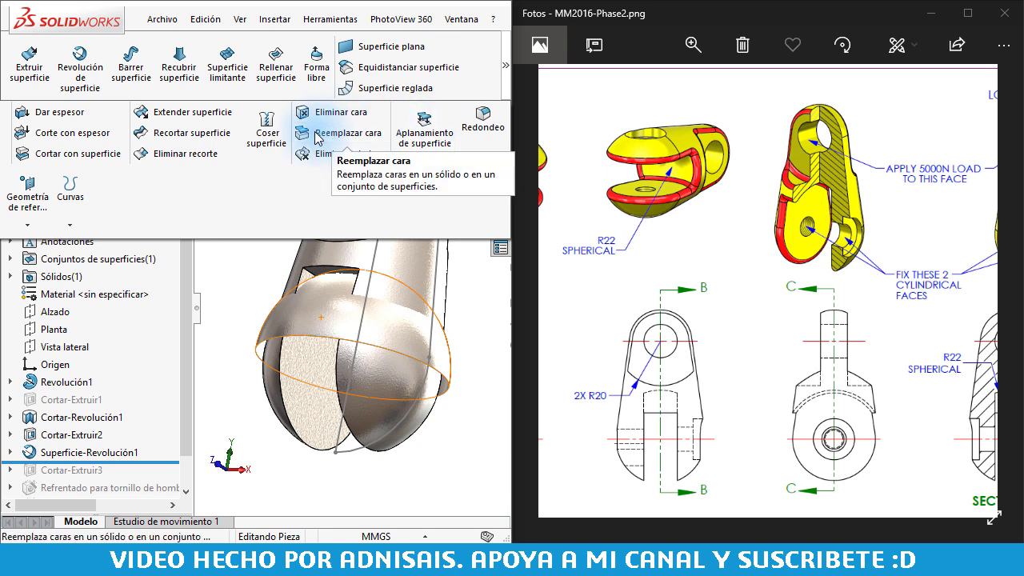
Replace the slot's flat top face with Superficie-Revolución1, creating the Reemplazar cara1 feature.
left_click(317, 133)
scroll(336, 298, "down", 4)
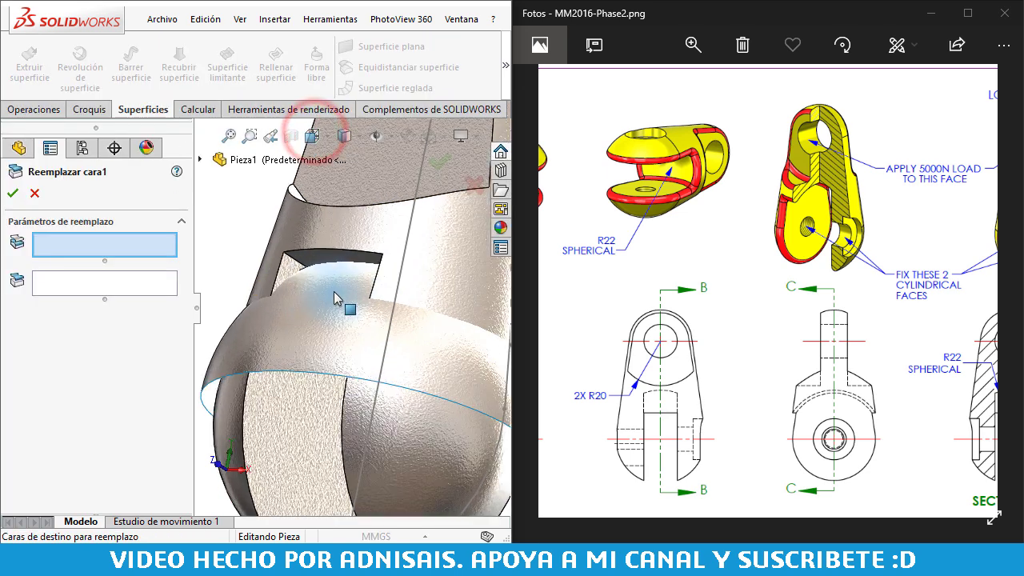
left_click(302, 263)
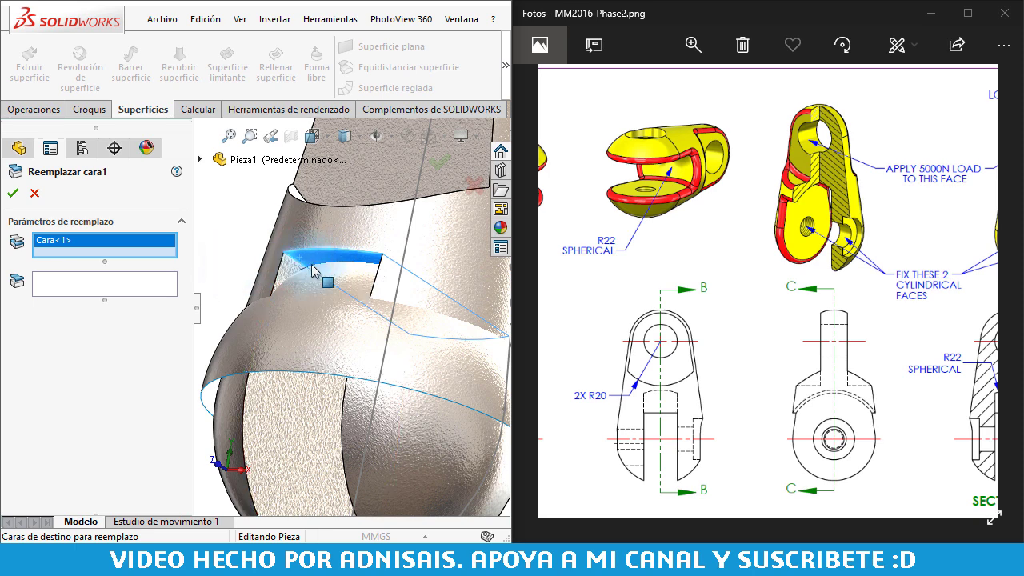
left_click(302, 324)
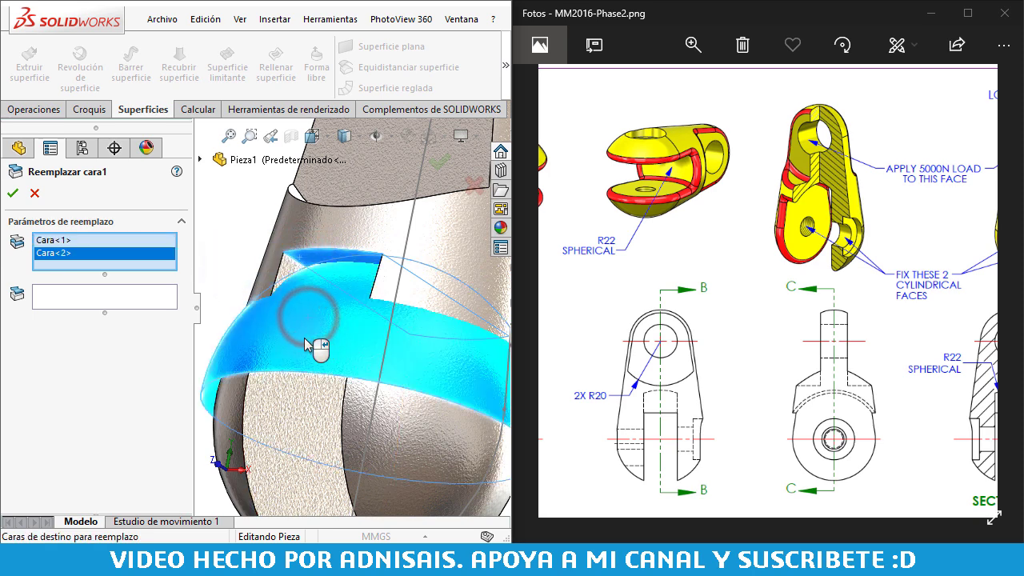
left_click(296, 329)
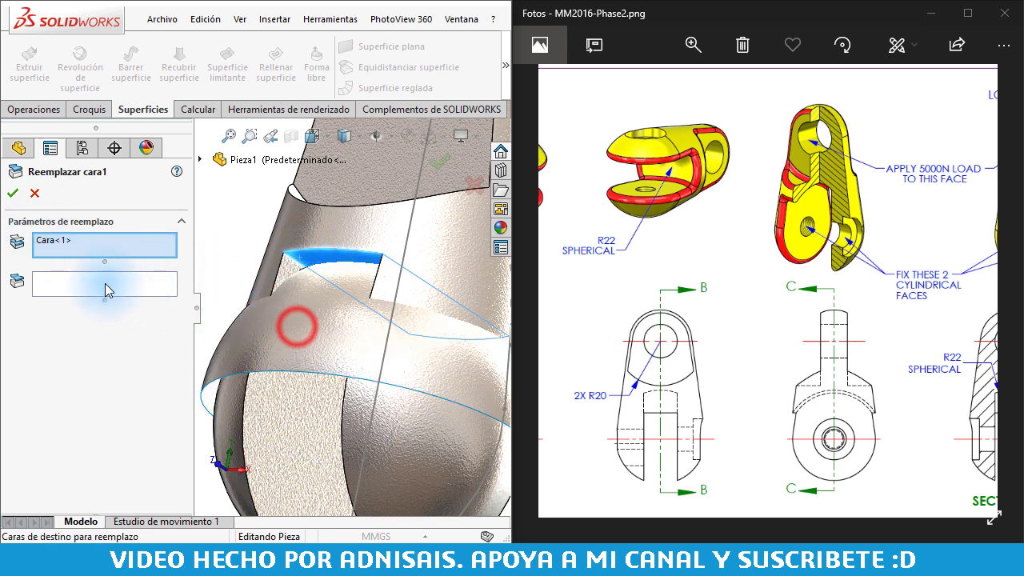
left_click(105, 283)
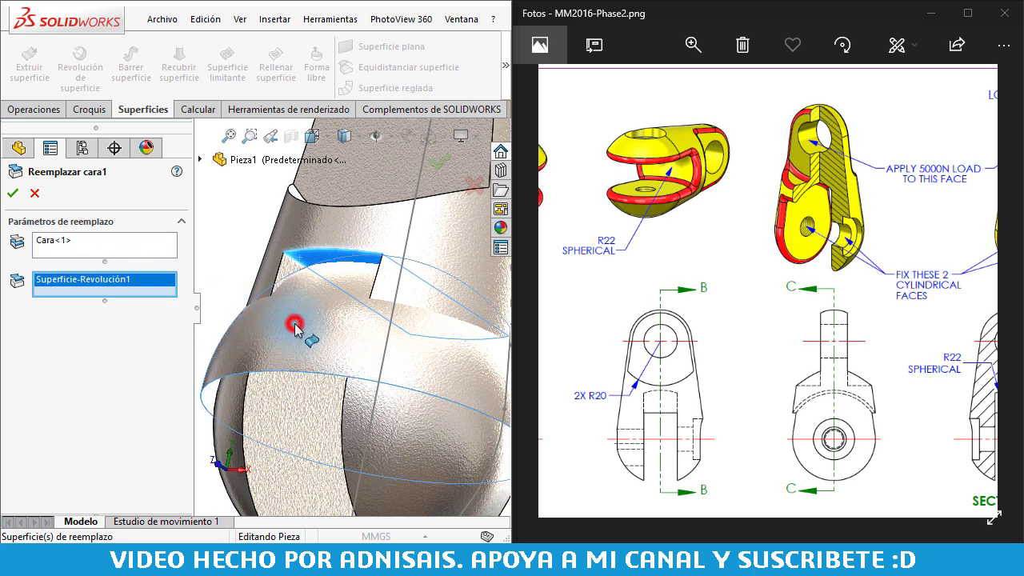
left_click(14, 194)
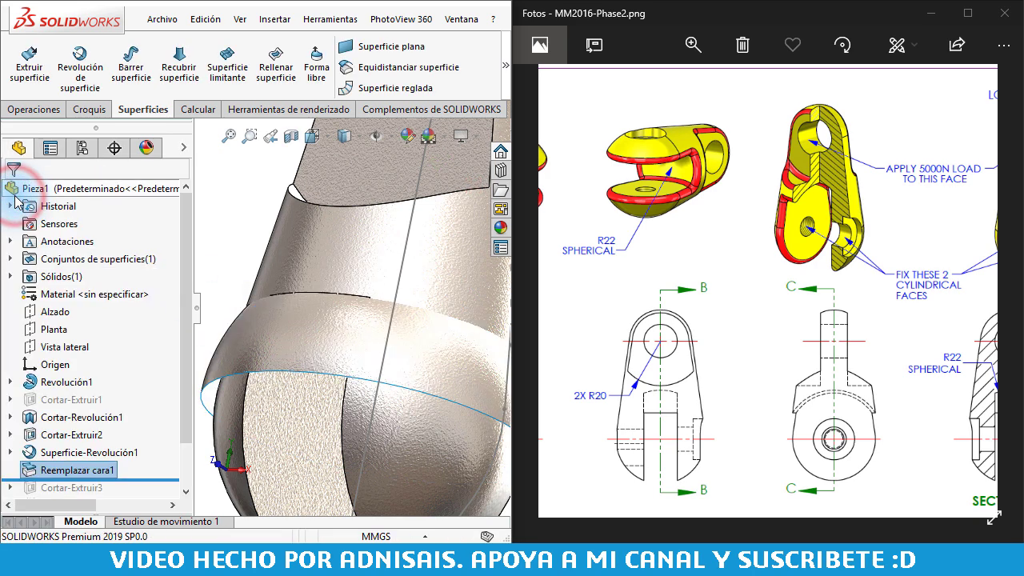
Hide Superficie-Revolución1 and orbit to check the replaced slot face.
left_click(288, 323)
left_click(360, 285)
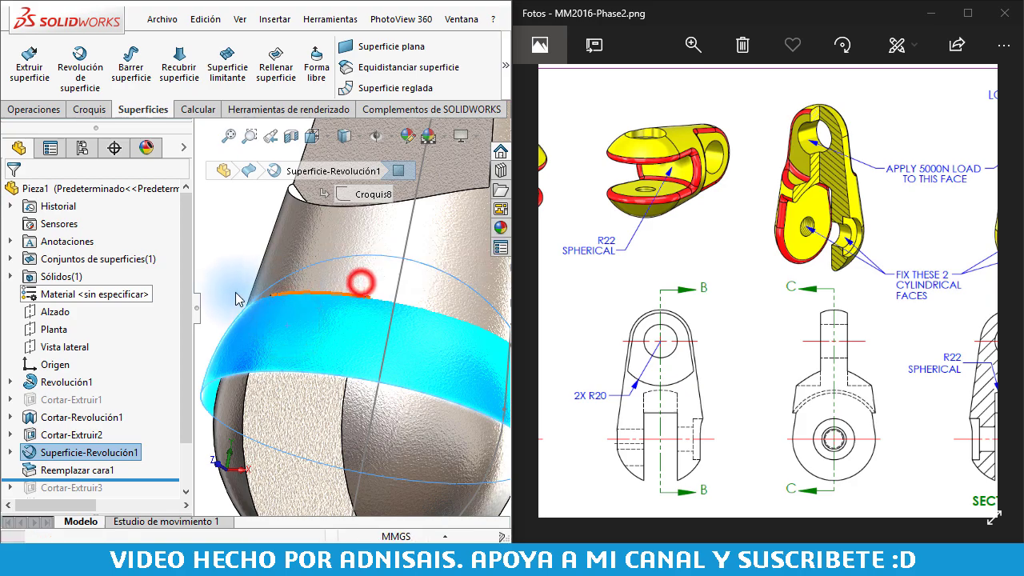
middle_click_drag(360, 287, 328, 394)
left_click(297, 361)
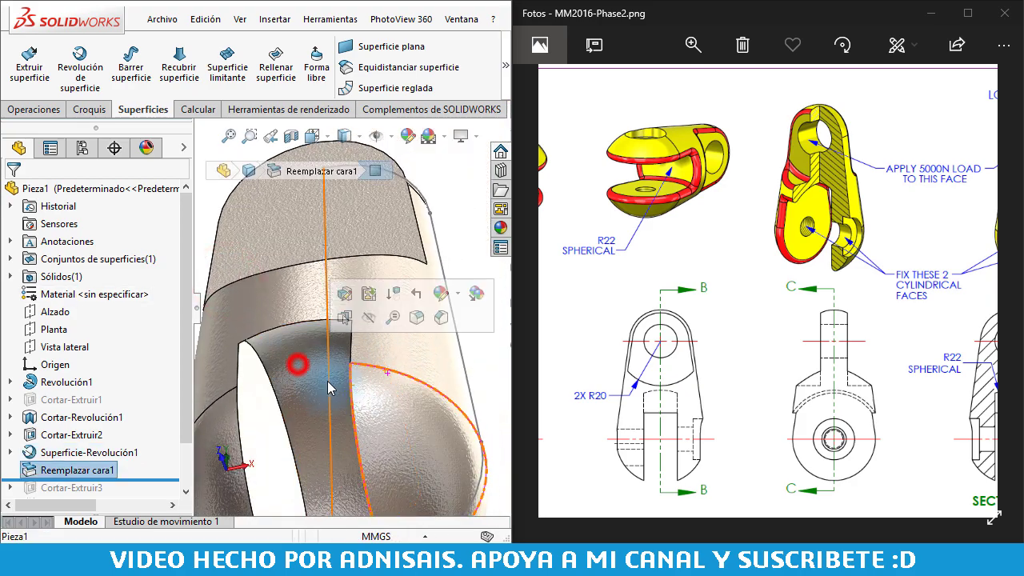
mouse_move(296, 361)
middle_mouse_down()
mouse_move(337, 430)
mouse_move(297, 376)
middle_mouse_up()
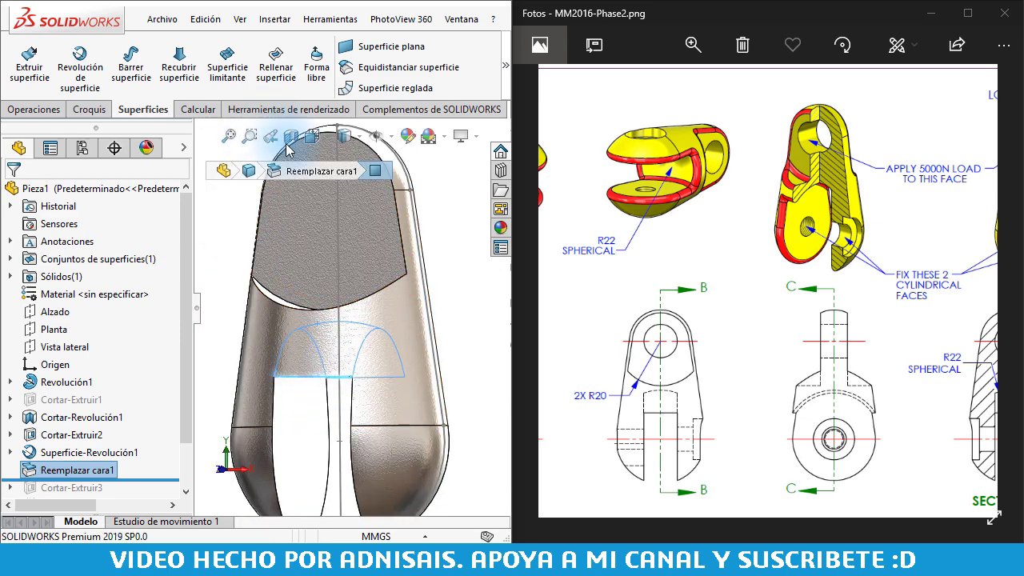
Inspect the reshaped slot in a section view, then turn the section off and reorient.
left_click(290, 142)
left_click(13, 189)
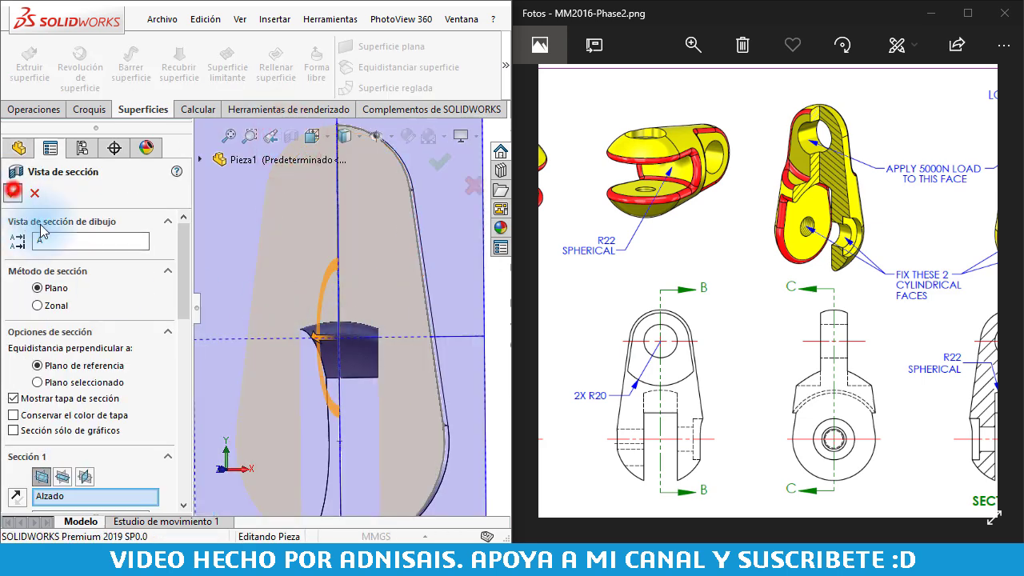
middle_click_drag(322, 340, 284, 342)
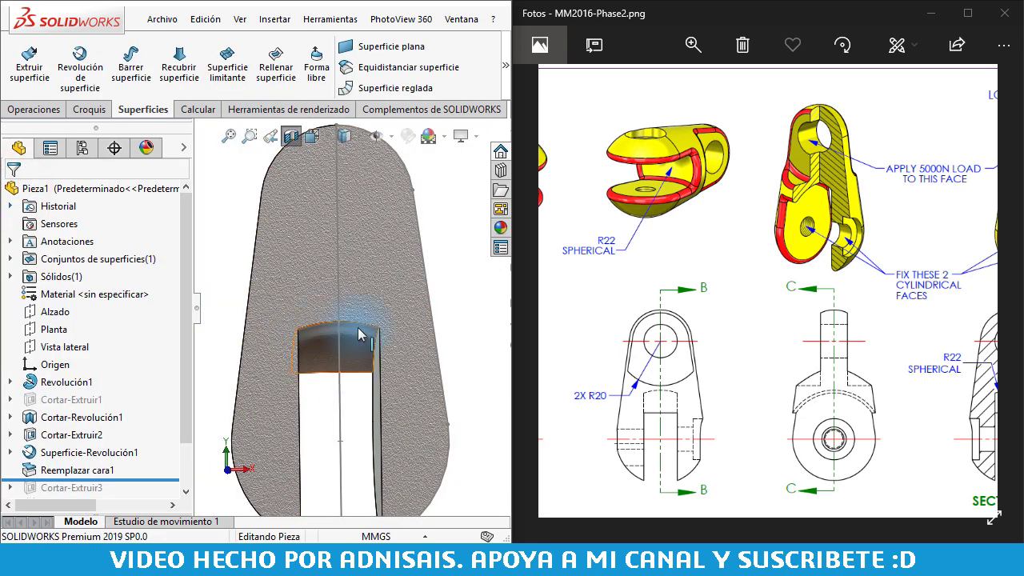
middle_click_drag(360, 334, 330, 341)
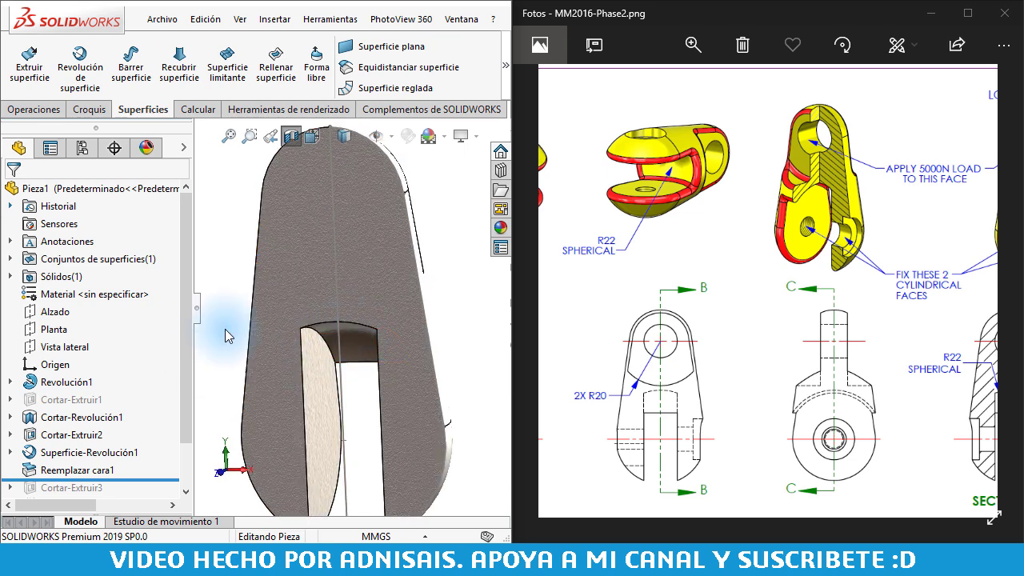
left_click(291, 136)
middle_click_drag(364, 404, 349, 335)
left_click_drag(184, 384, 184, 425)
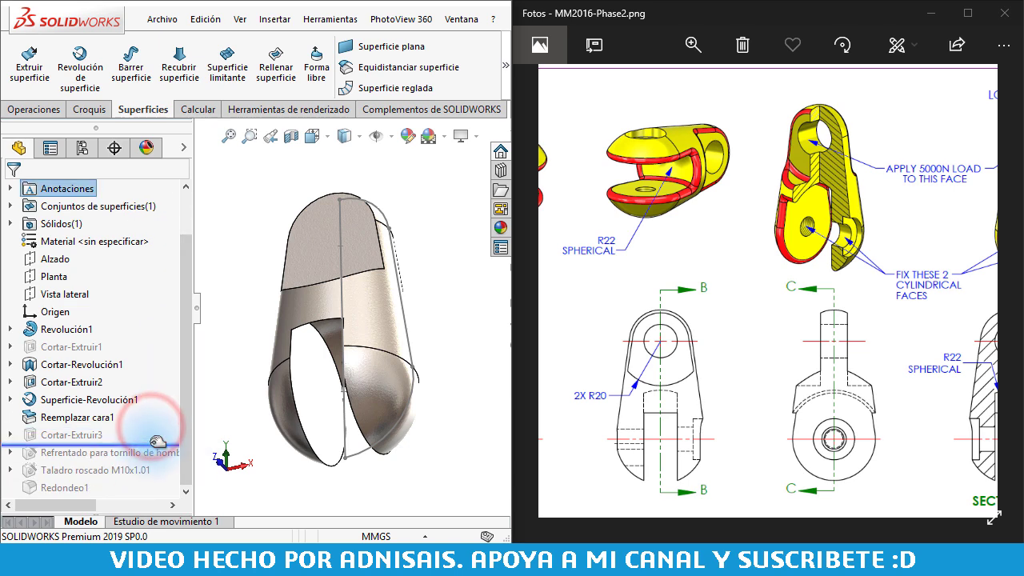
Roll forward past Cortar-Extruir3, the counterbore and Taladro roscado M10x1.01, leaving Redondeo1 rolled back.
left_click_drag(151, 441, 151, 445)
middle_click_drag(372, 286, 344, 329)
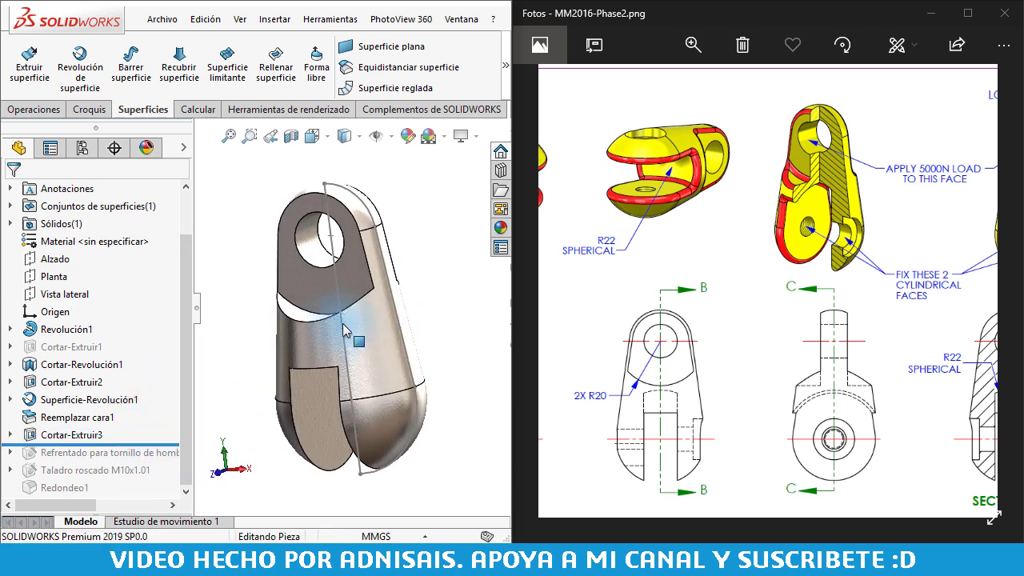
left_click(168, 446)
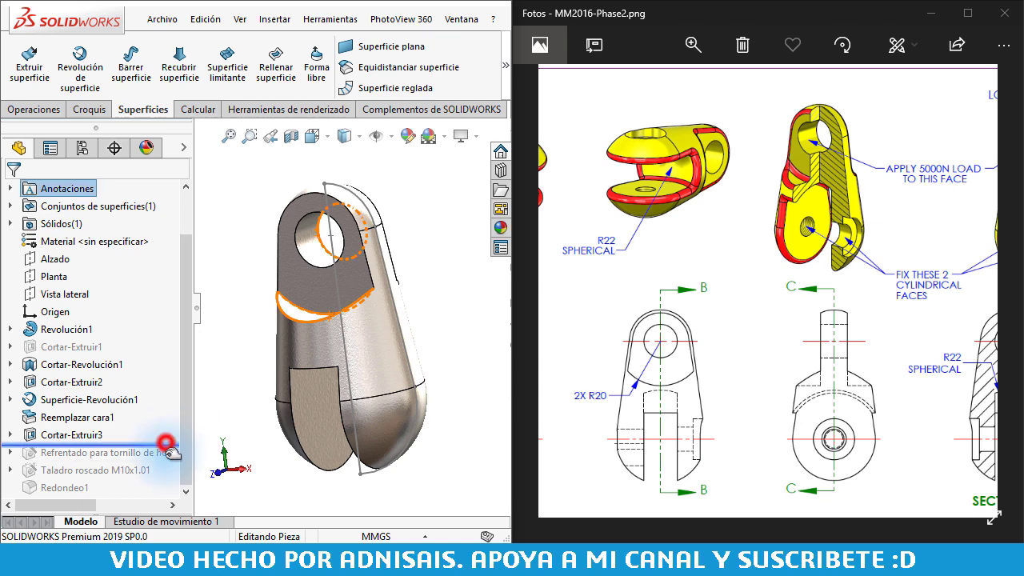
left_click_drag(168, 446, 153, 492)
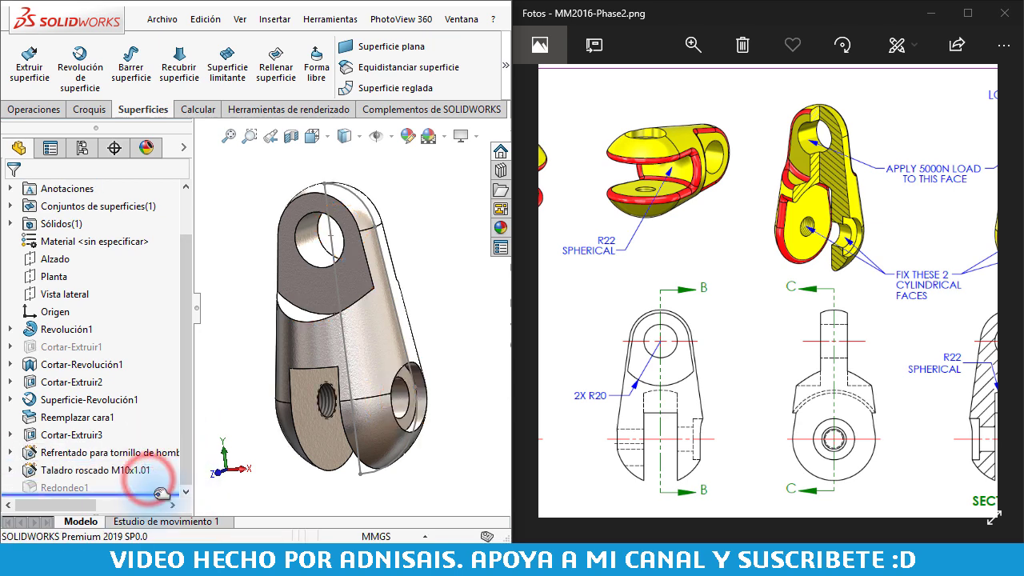
left_click(56, 490)
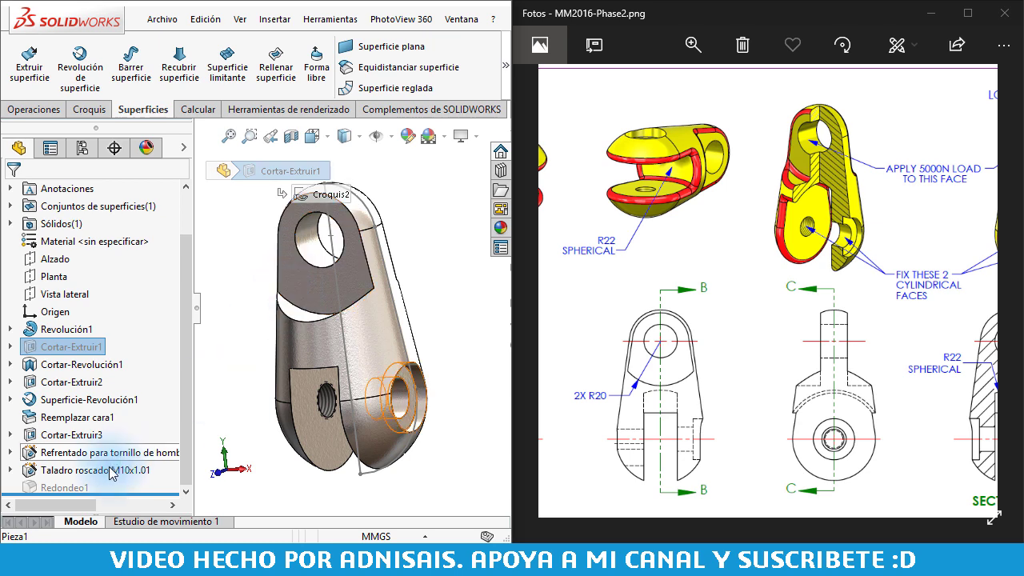
left_click(224, 276)
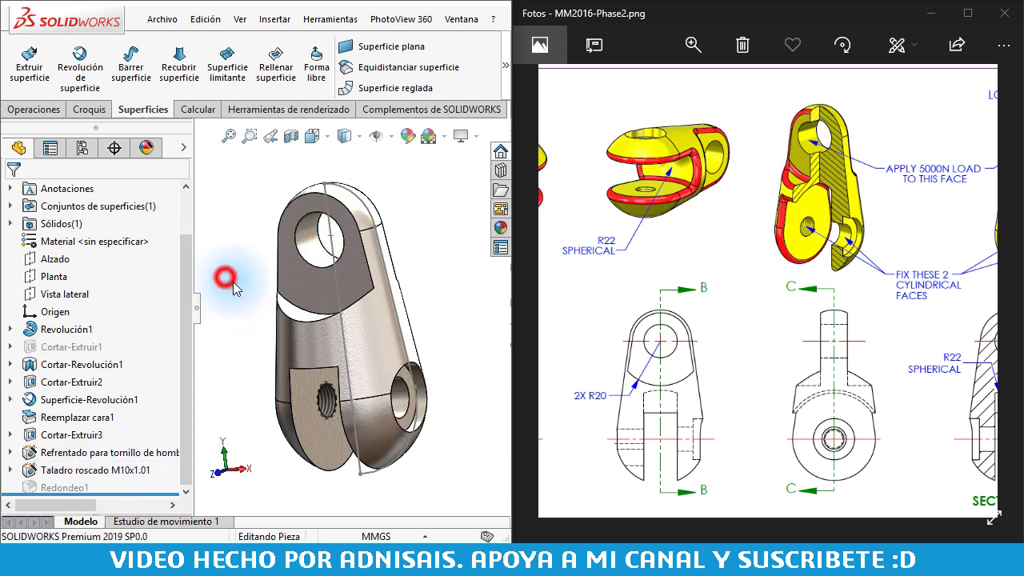
Fillet 14 edge loops around the eye and slot with a 2 mm radius.
left_click(507, 64)
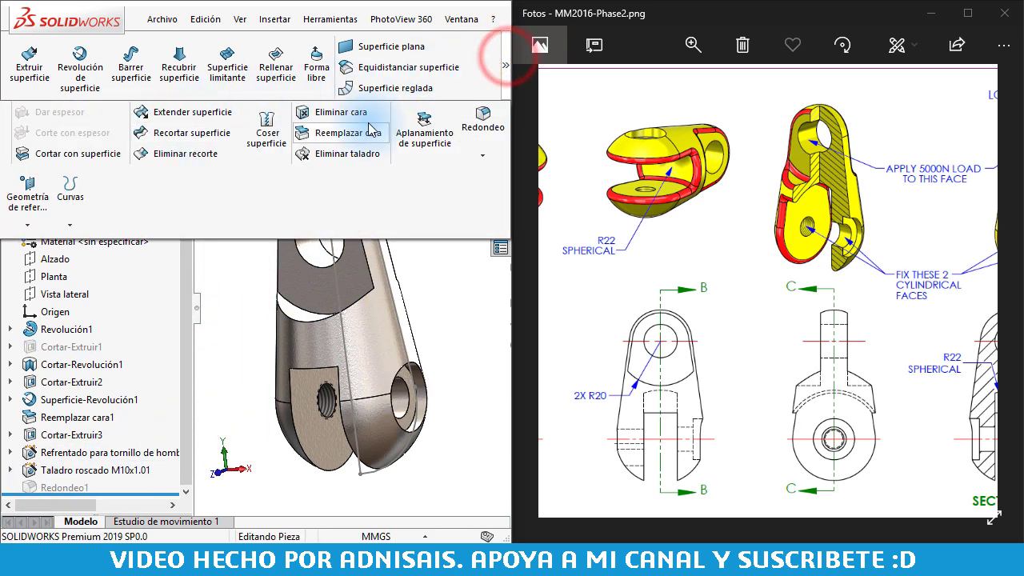
left_click(471, 126)
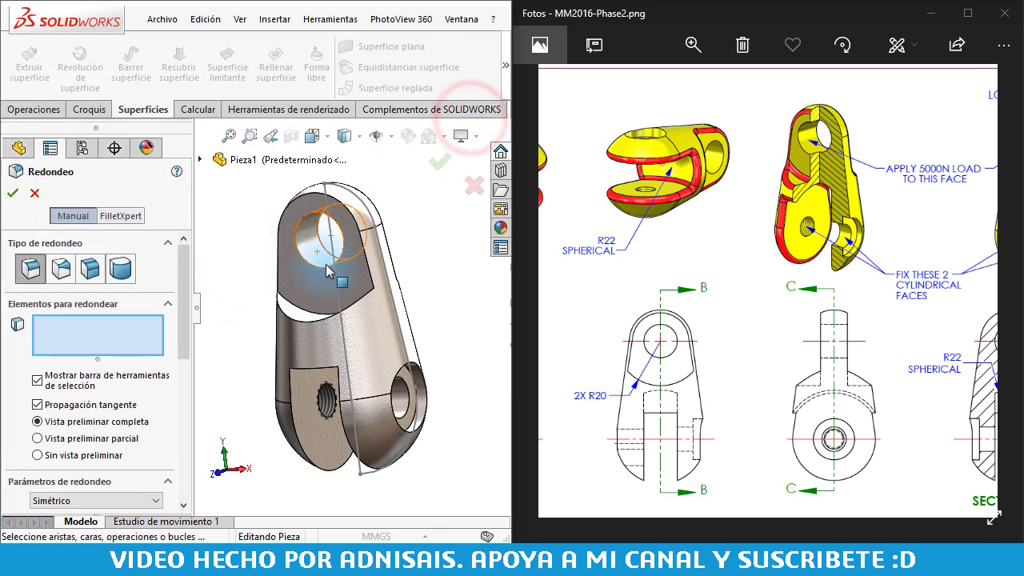
left_click(287, 302)
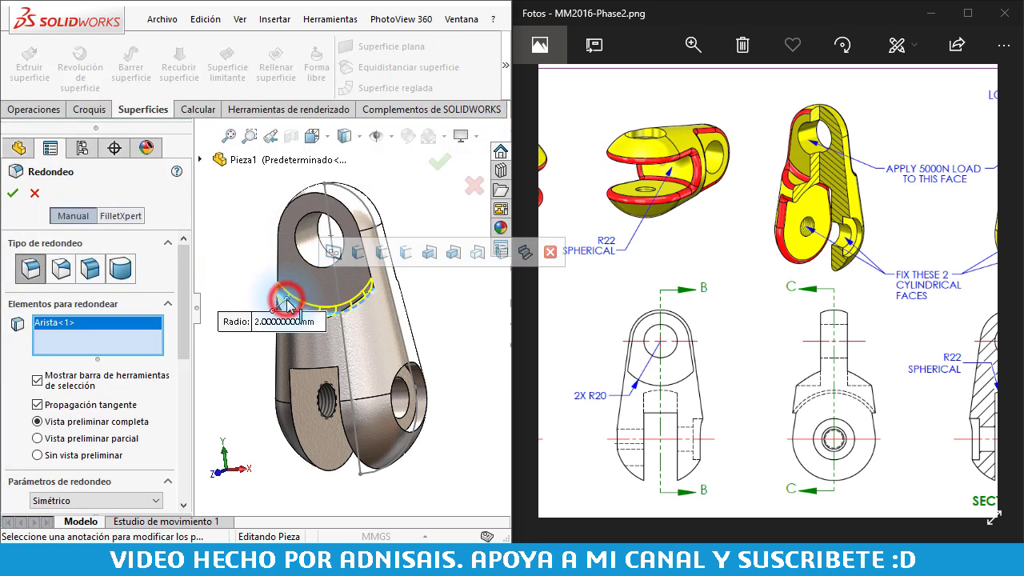
left_click(357, 252)
middle_click_drag(355, 332, 339, 362)
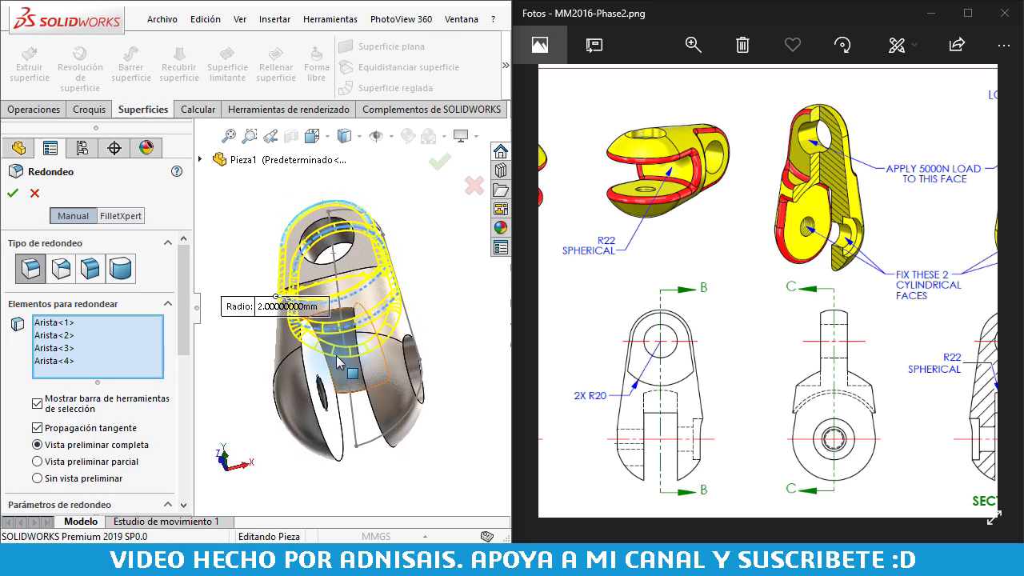
left_click(330, 366)
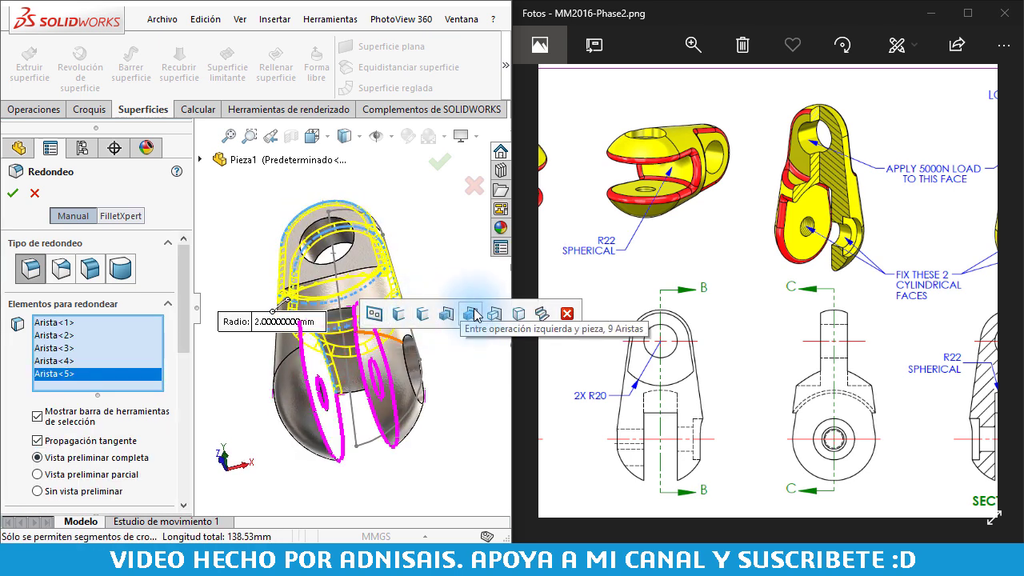
left_click(495, 316)
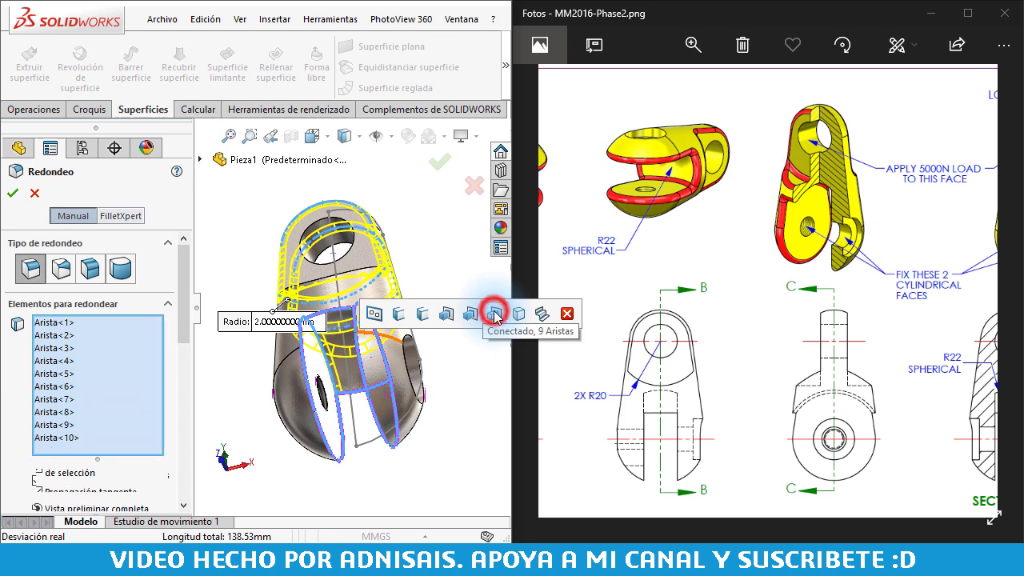
left_click(448, 163)
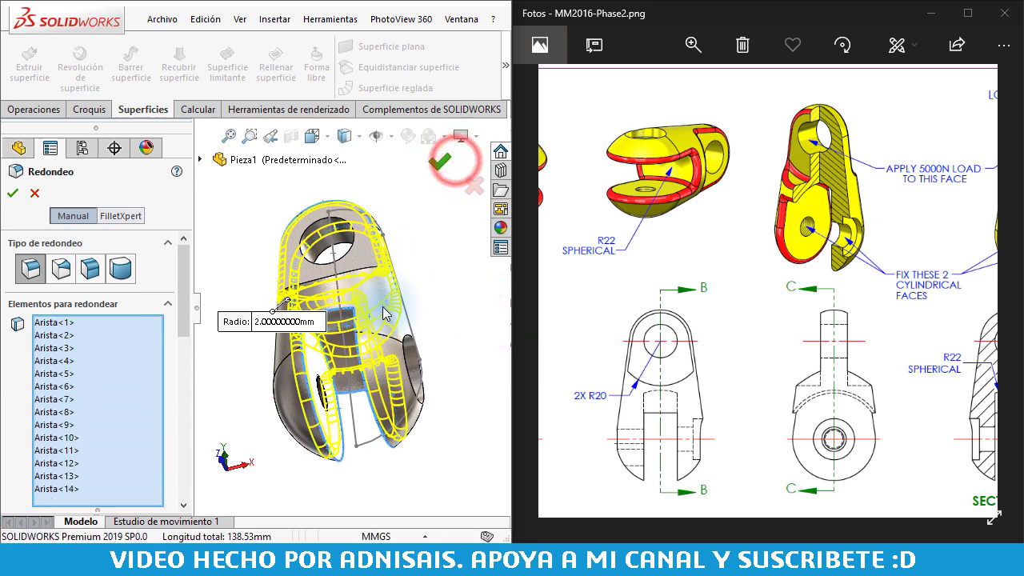
mouse_move(391, 300)
middle_mouse_down()
mouse_move(344, 320)
mouse_move(344, 440)
middle_mouse_up()
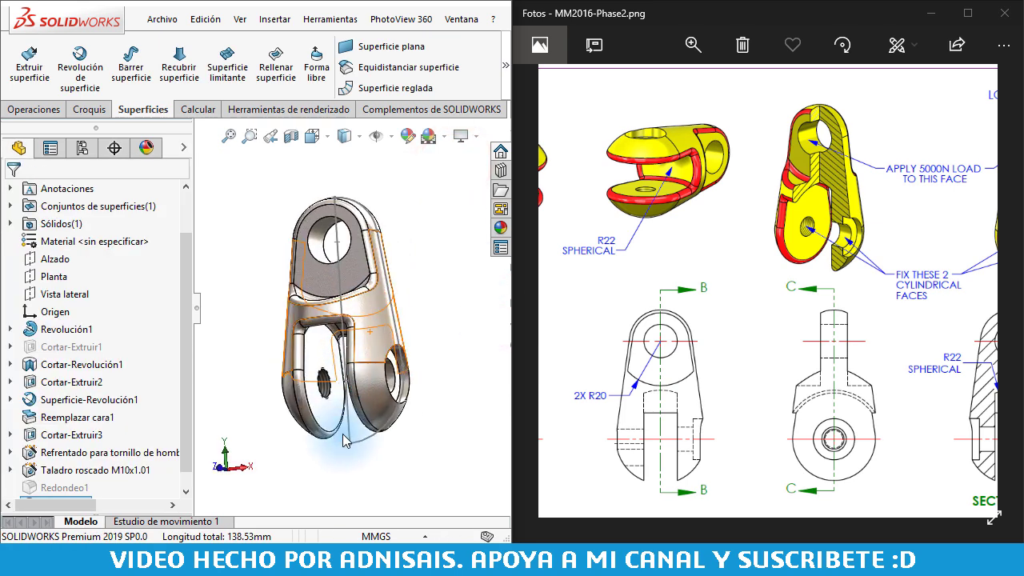
mouse_move(415, 384)
middle_mouse_down()
mouse_move(411, 267)
mouse_move(383, 274)
mouse_move(410, 282)
middle_mouse_up()
middle_click_drag(390, 284, 303, 384)
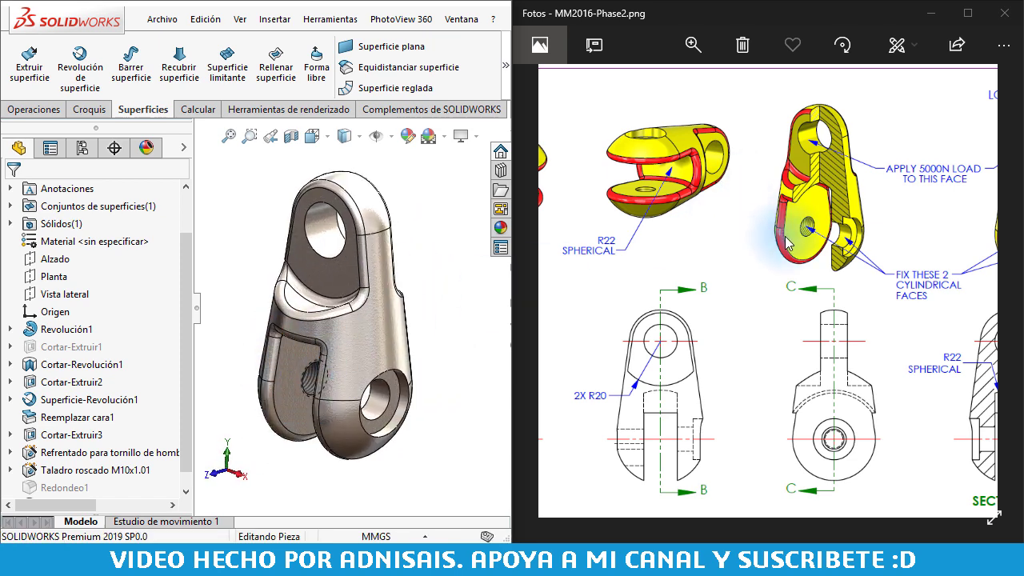
mouse_move(790, 239)
left_mouse_down()
mouse_move(820, 264)
mouse_move(656, 261)
mouse_move(657, 247)
left_mouse_up()
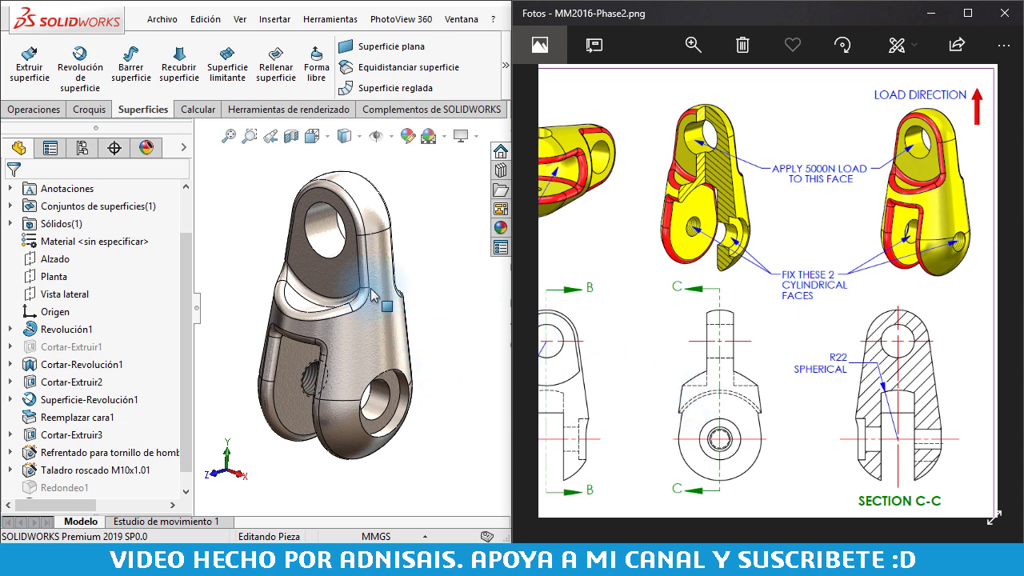
Assign Acero al carbono no aleado from the Acero library as the part material.
right_click(67, 240)
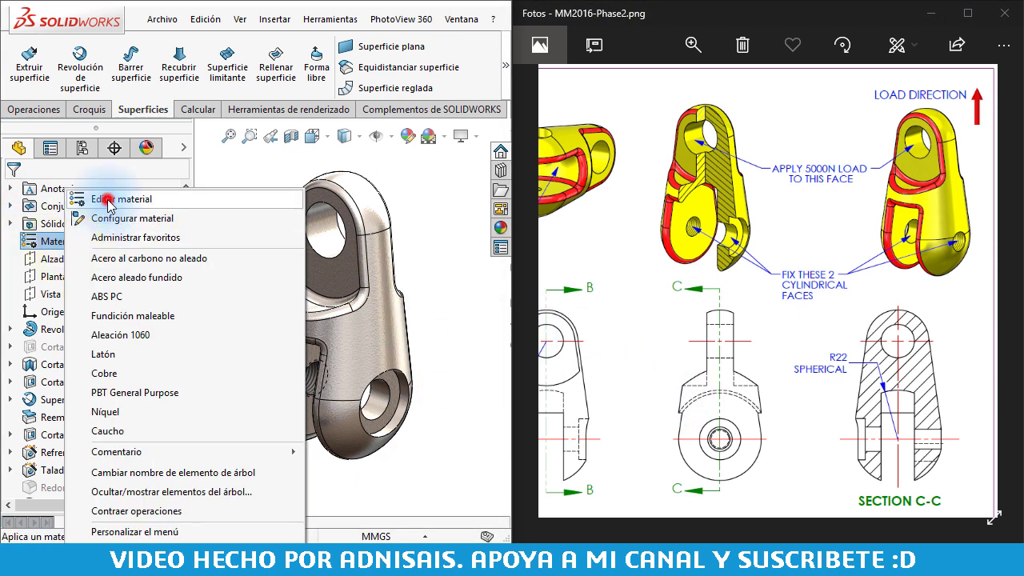
left_click(110, 202)
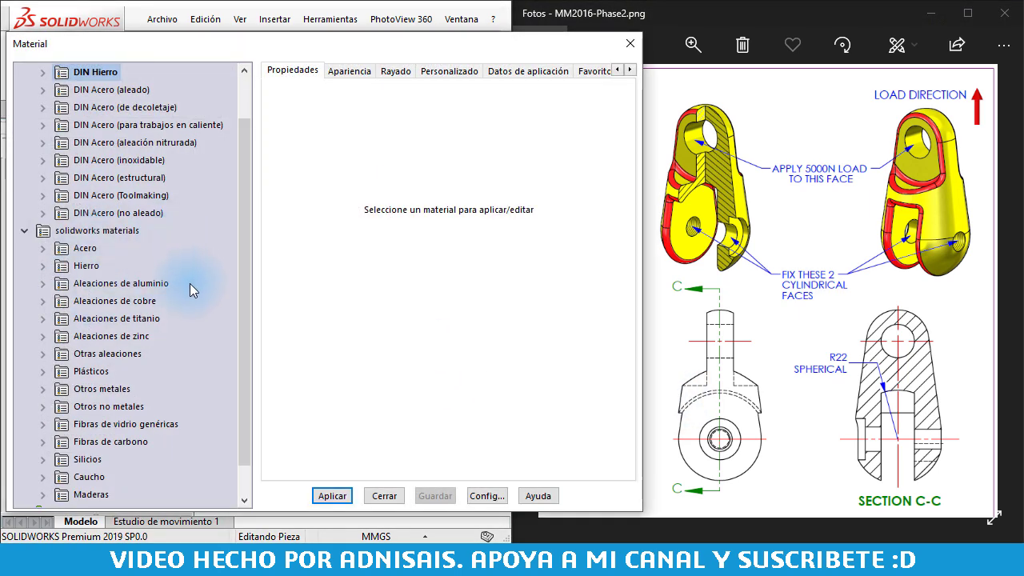
left_click(49, 251)
scroll(51, 251, "down", 2)
scroll(51, 251, "down", 2)
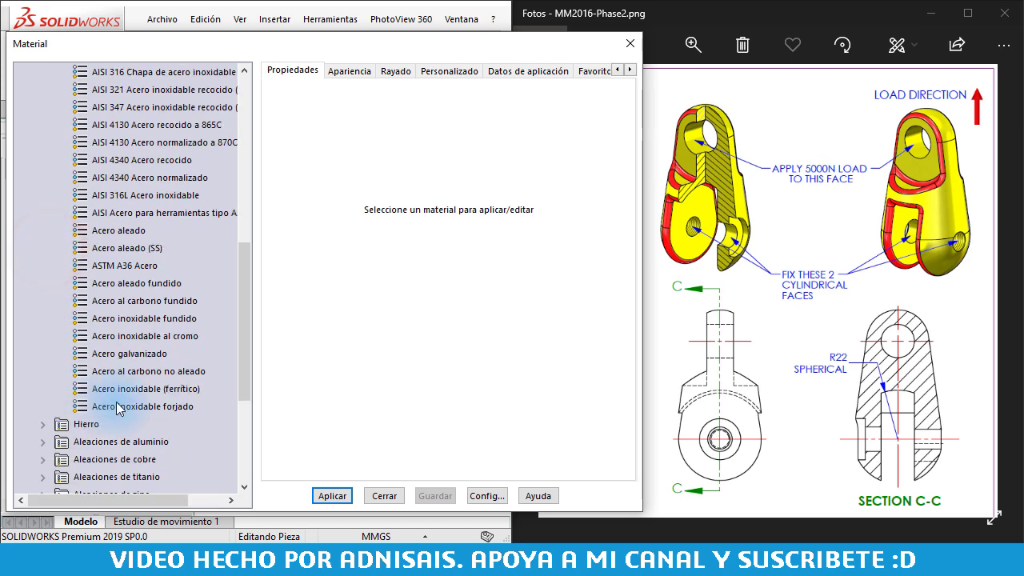
left_click(153, 373)
left_click(330, 491)
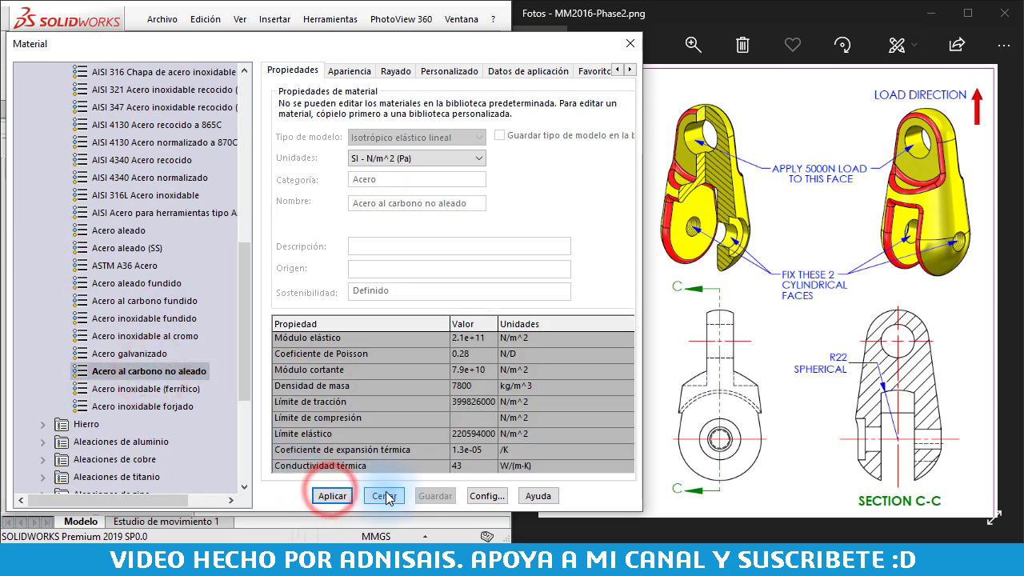
left_click(386, 496)
left_click(256, 231)
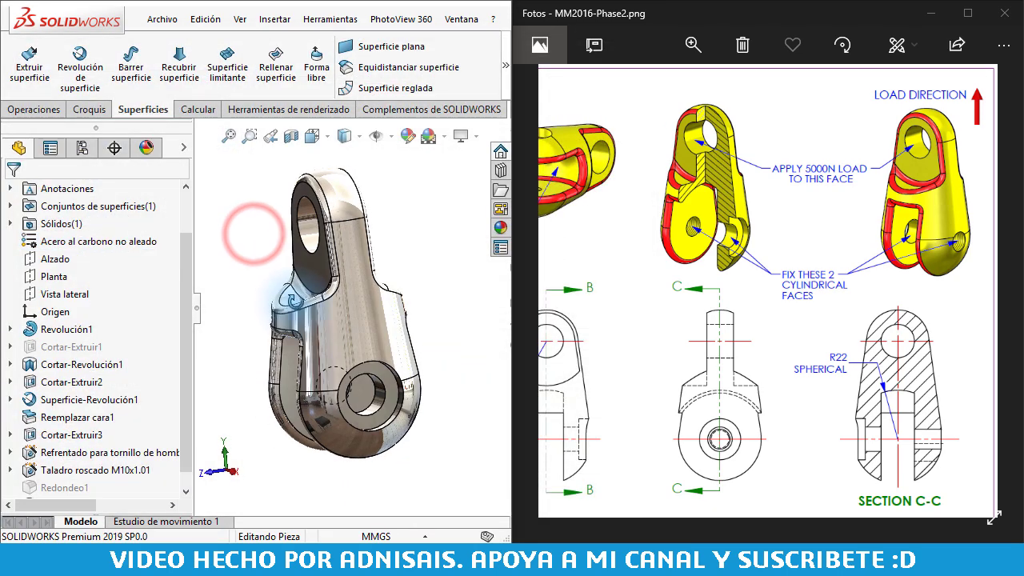
Inspect the steel part, then show the Calcular tab's extra analysis tools.
middle_click_drag(293, 299, 281, 230)
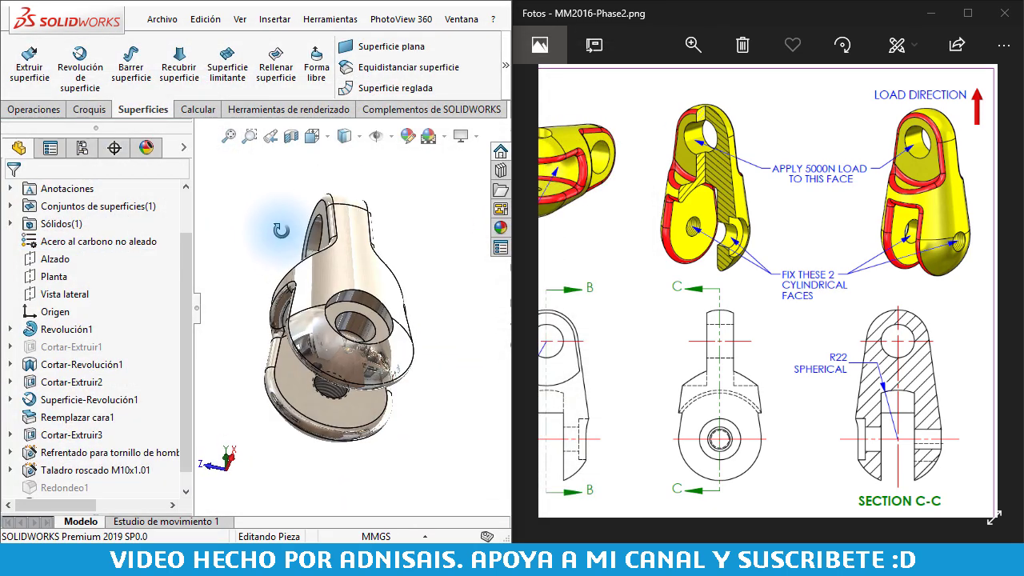
scroll(342, 366, "down", 5)
scroll(334, 308, "down", 5)
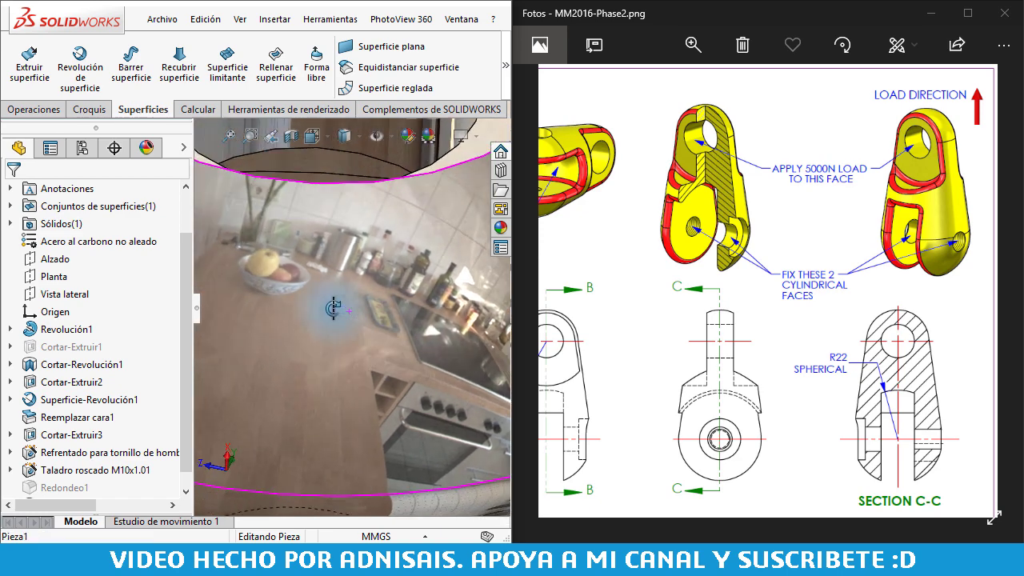
middle_click_drag(332, 307, 372, 299)
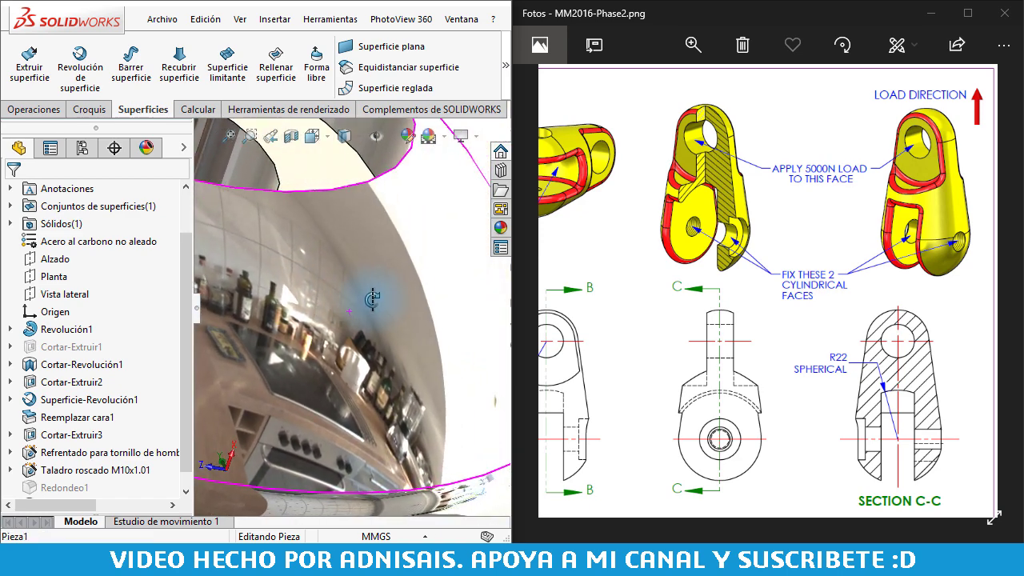
scroll(371, 299, "up", 5)
scroll(344, 324, "up", 5)
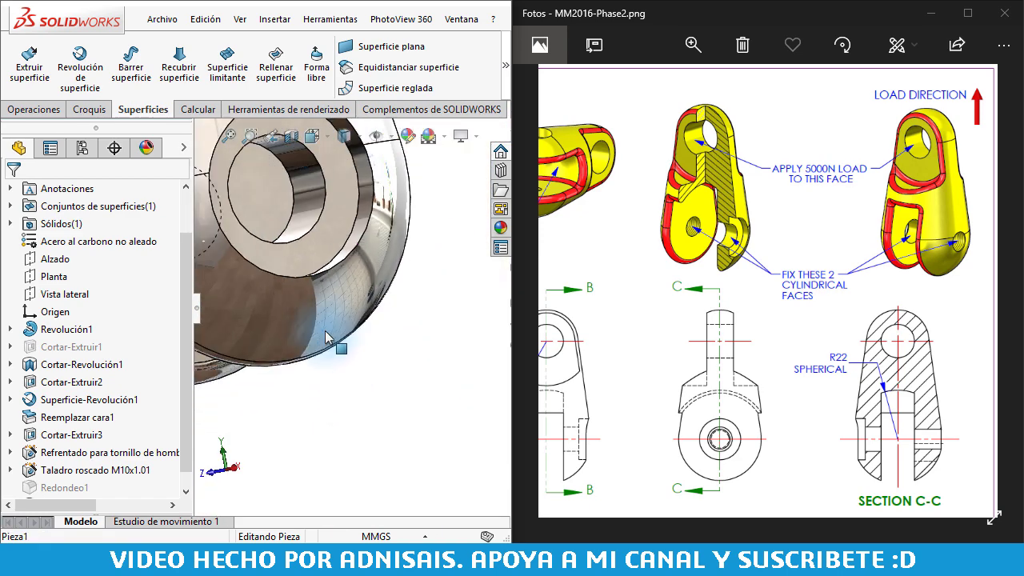
scroll(324, 336, "up", 5)
scroll(276, 208, "down", 3)
scroll(288, 228, "down", 3)
scroll(293, 237, "down", 2)
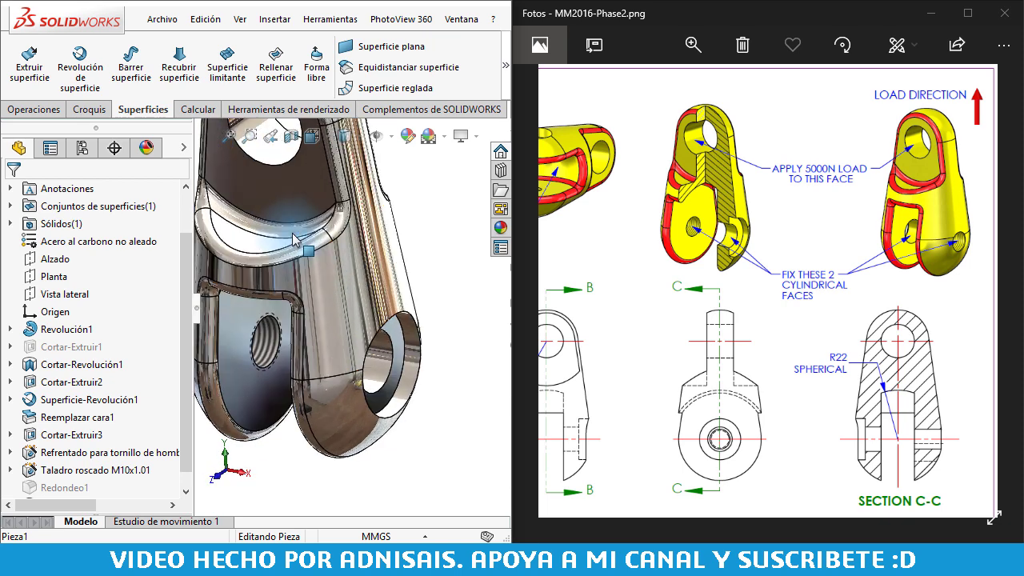
scroll(292, 236, "up", 4)
scroll(309, 220, "down", 2)
scroll(316, 244, "up", 3)
left_click(453, 233)
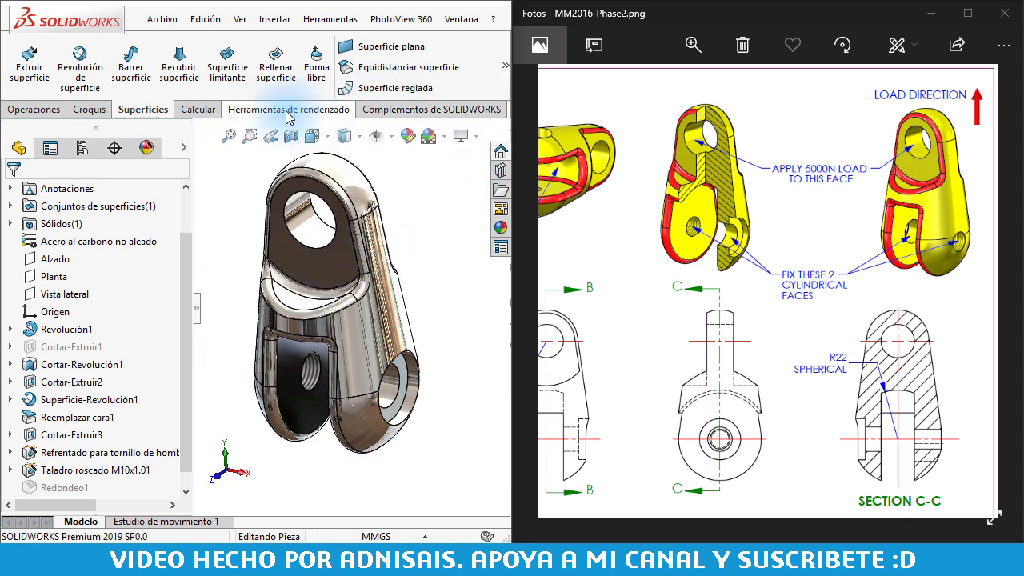
left_click(198, 109)
left_click(504, 66)
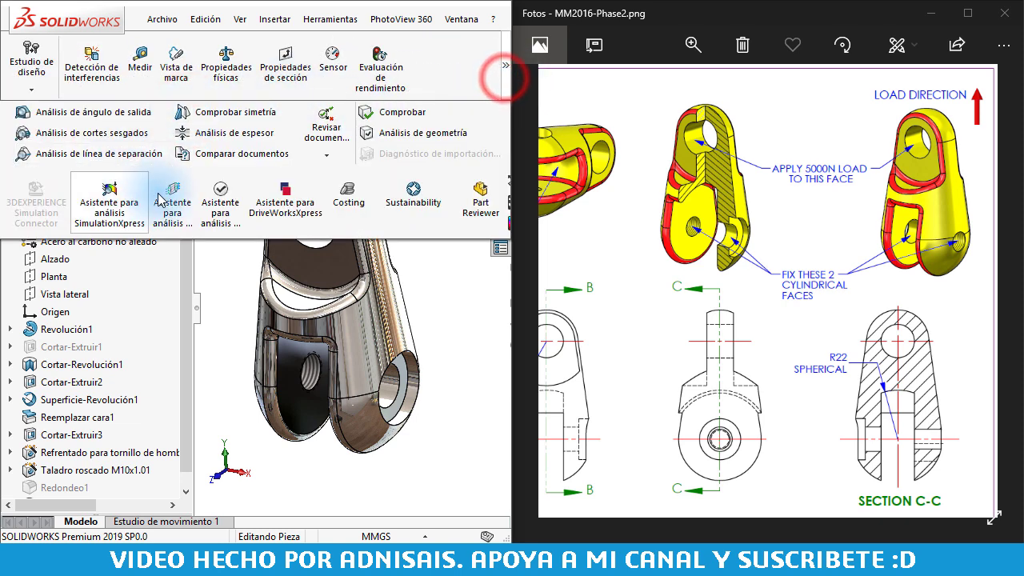
Launch the SimulationXpress analysis wizard and advance to its fixtures step.
left_click(100, 200)
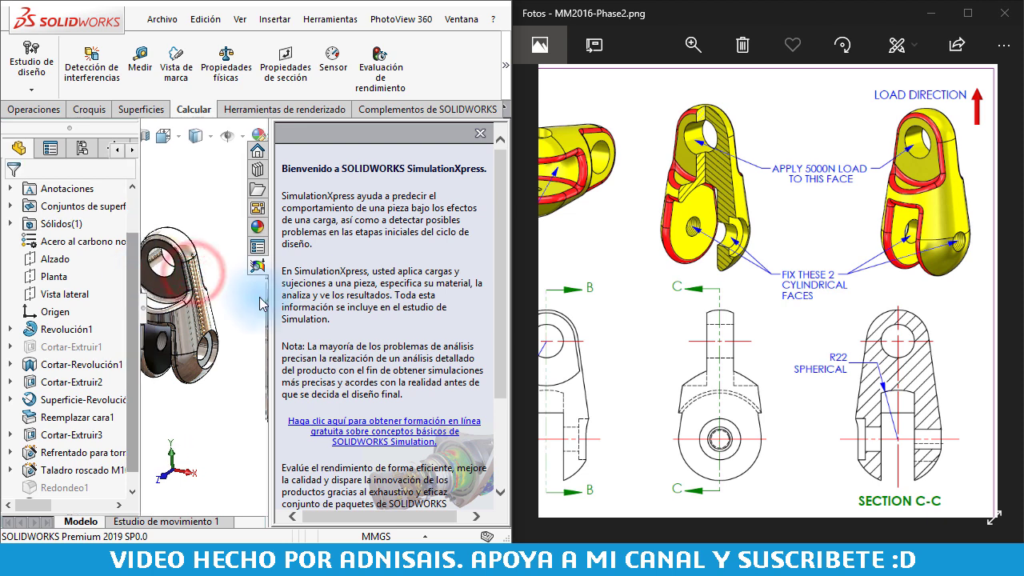
left_click_drag(268, 305, 373, 305)
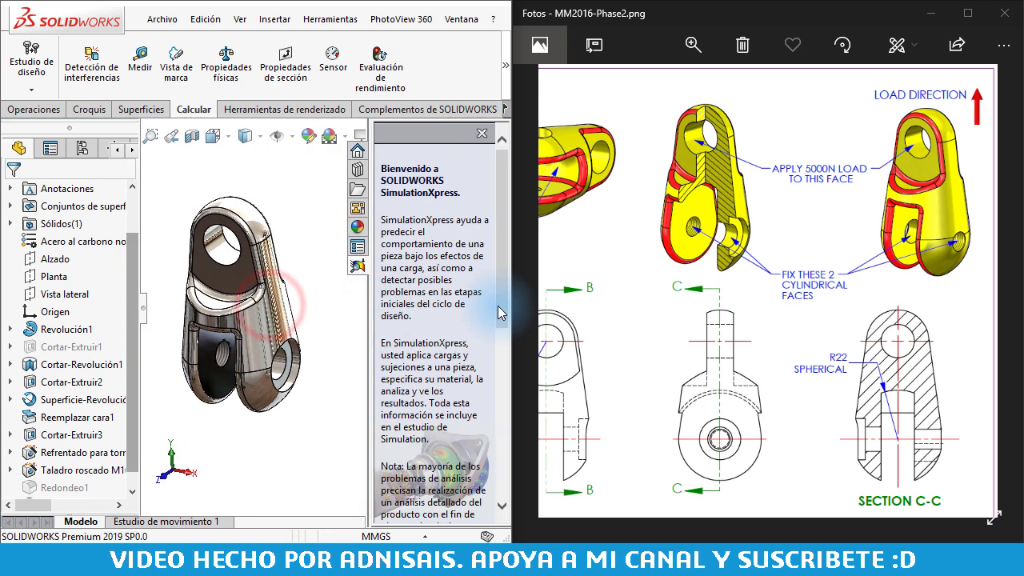
scroll(480, 319, "down", 3)
scroll(480, 320, "down", 5)
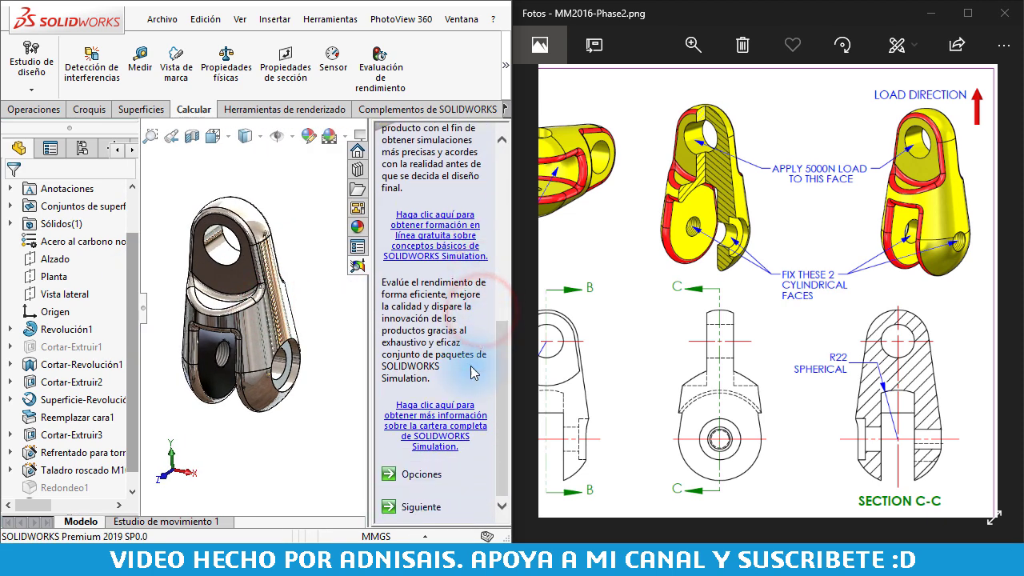
left_click(422, 507)
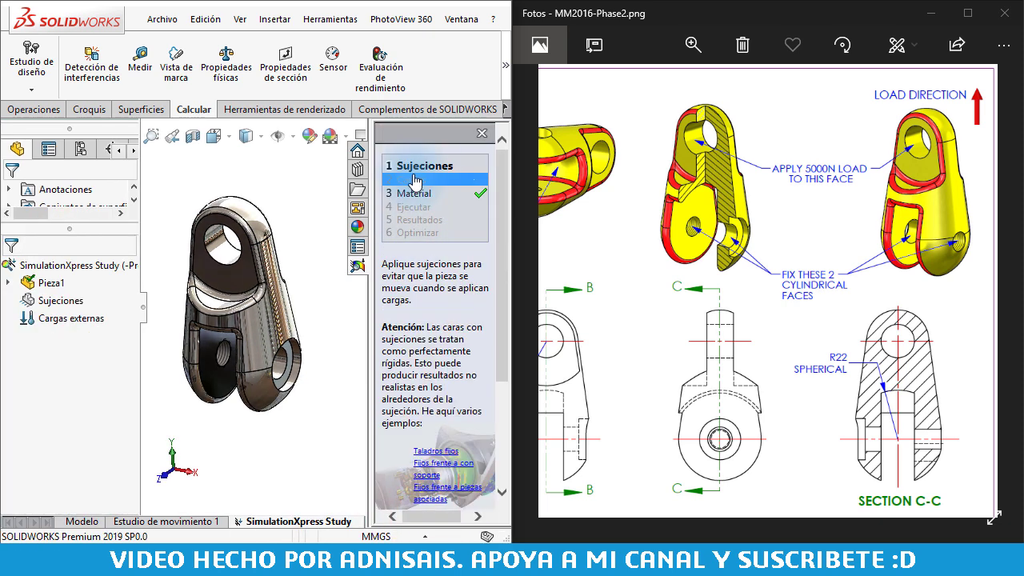
Fix both cylindrical hole faces of the fork as fixture Fijo-1.
scroll(440, 431, "down", 3)
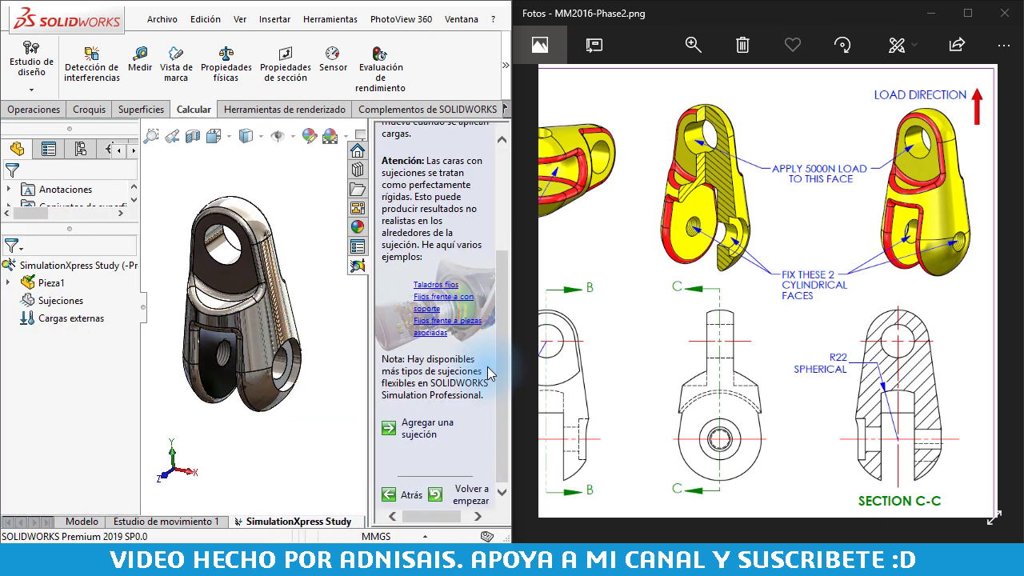
left_click(438, 428)
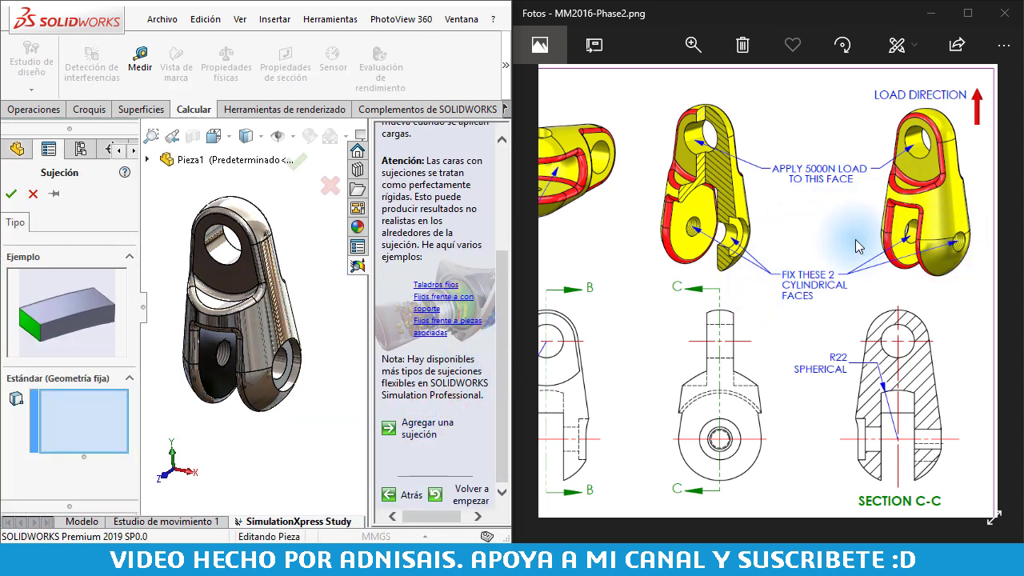
middle_click_drag(274, 367, 240, 336)
left_click(202, 332)
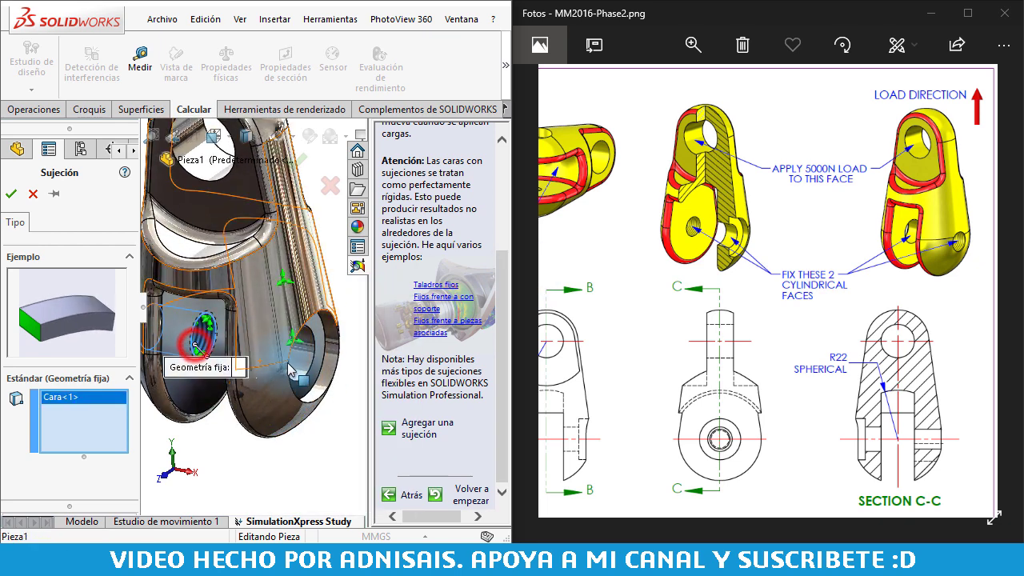
left_click(302, 367)
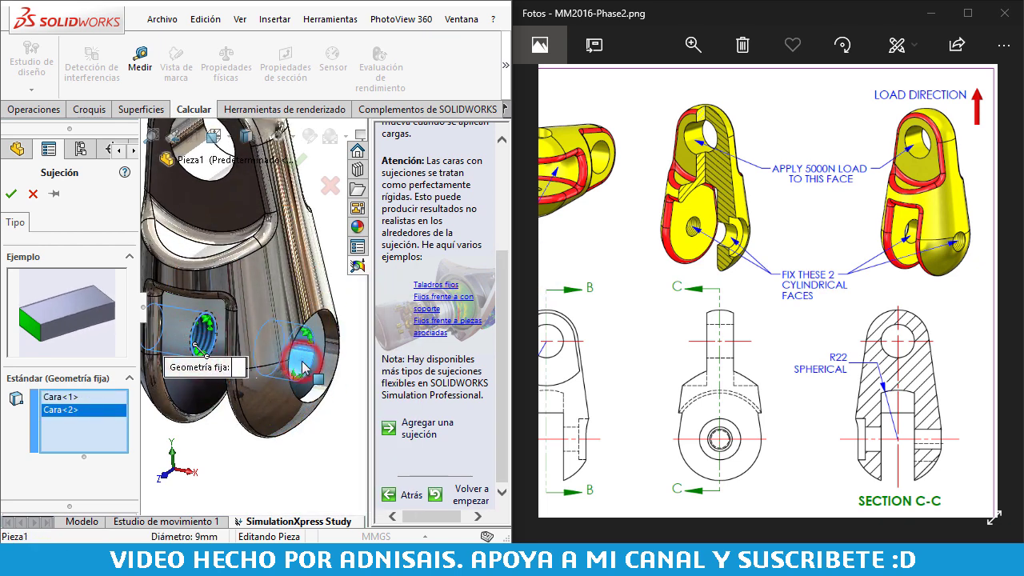
left_click(6, 196)
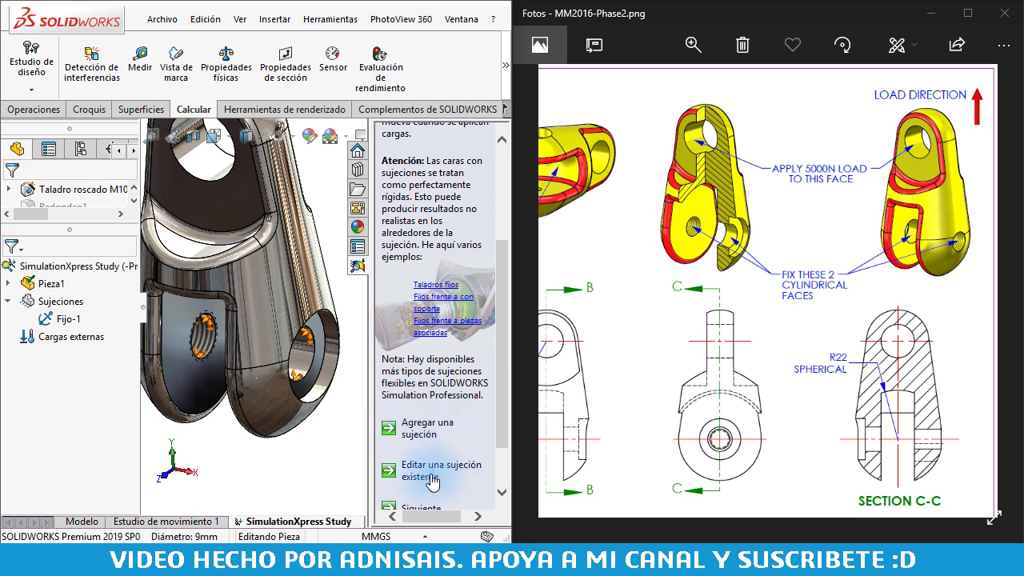
left_click(419, 446)
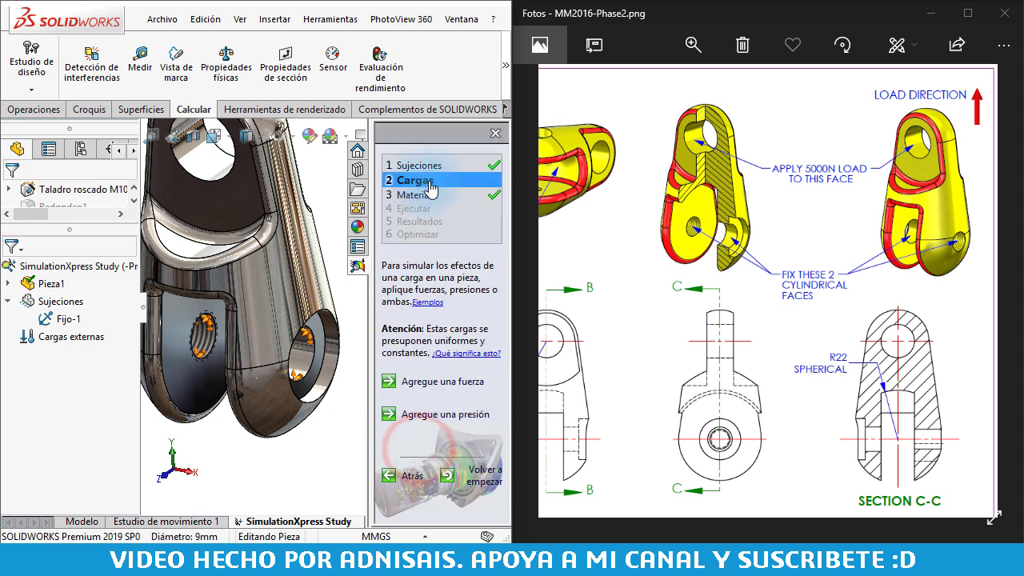
Add Fuerza-1: 5000 N on the upper hole face, directed normal to the Planta plane.
left_click(456, 382)
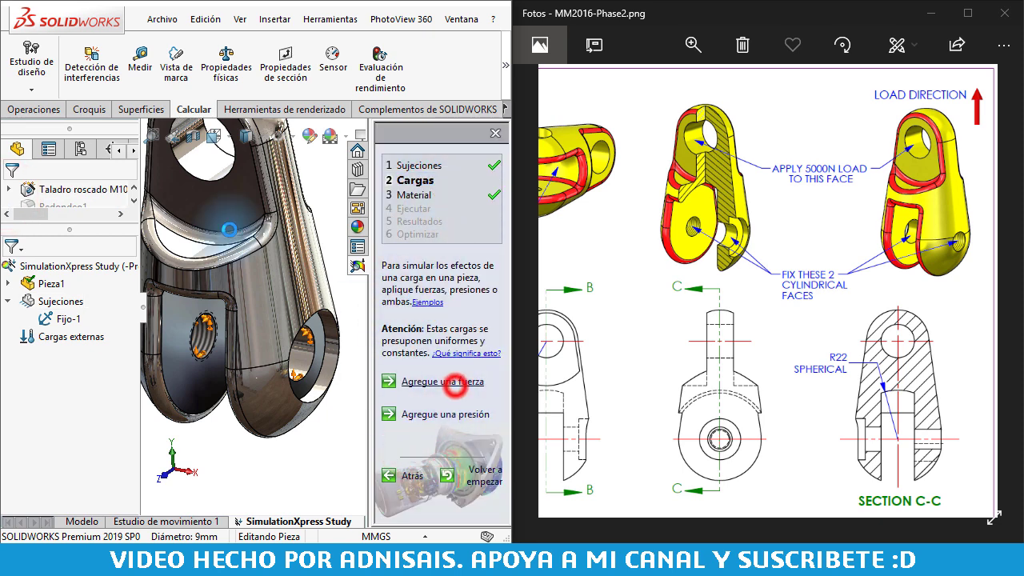
left_click(217, 180)
scroll(240, 279, "up", 3)
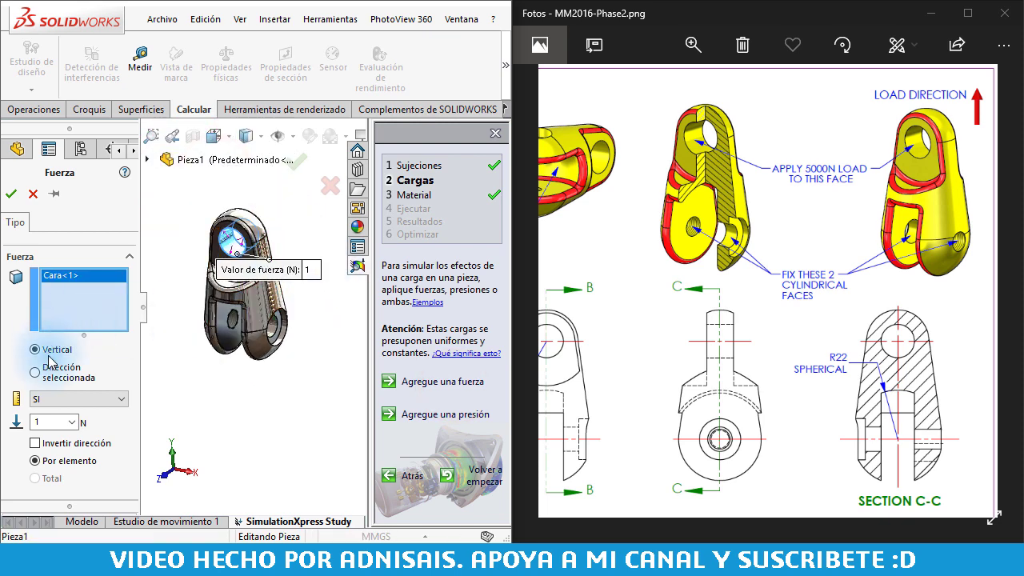
left_click(34, 371)
left_click(148, 159)
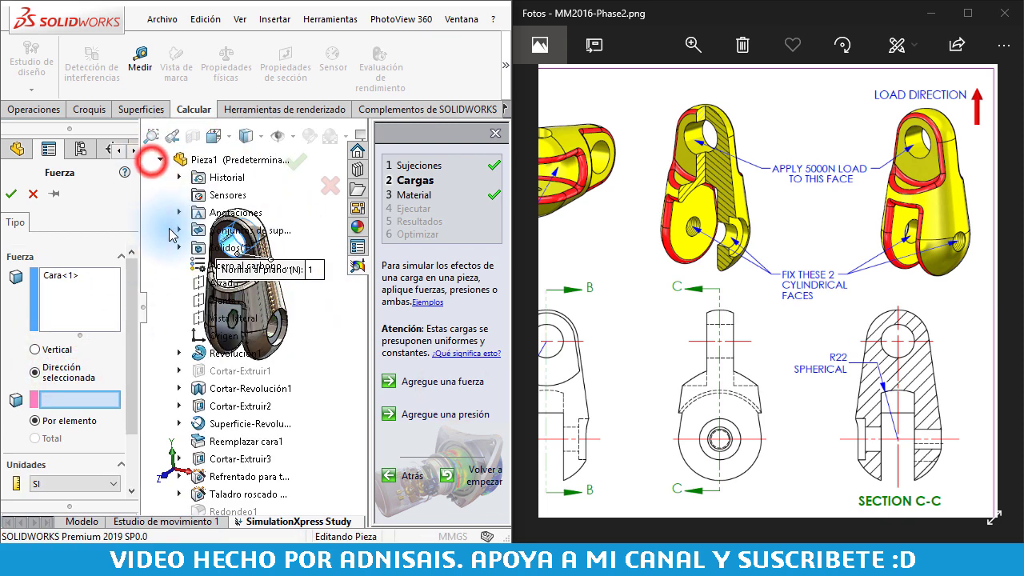
left_click(208, 302)
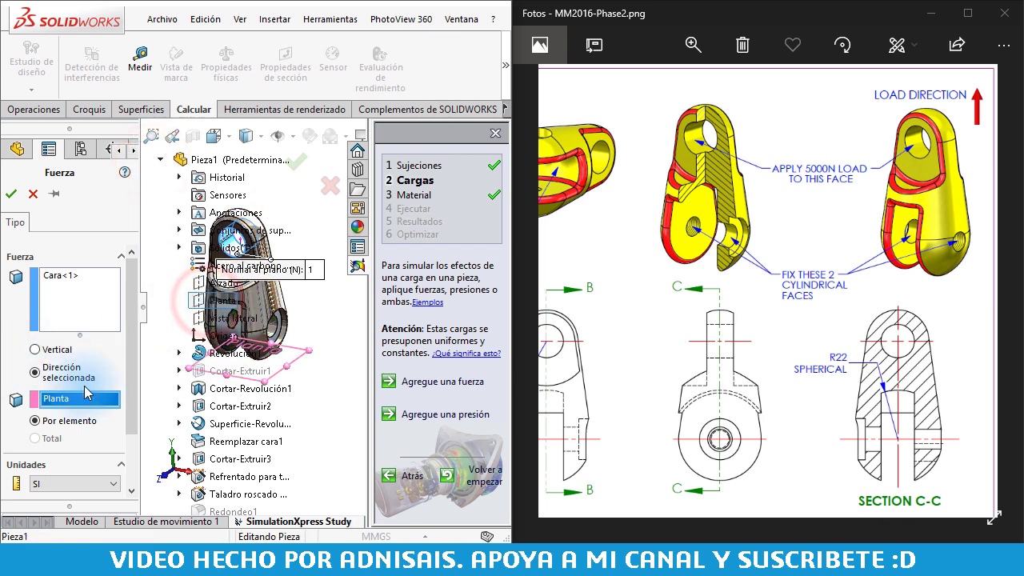
left_click_drag(128, 361, 133, 426)
type("5000")
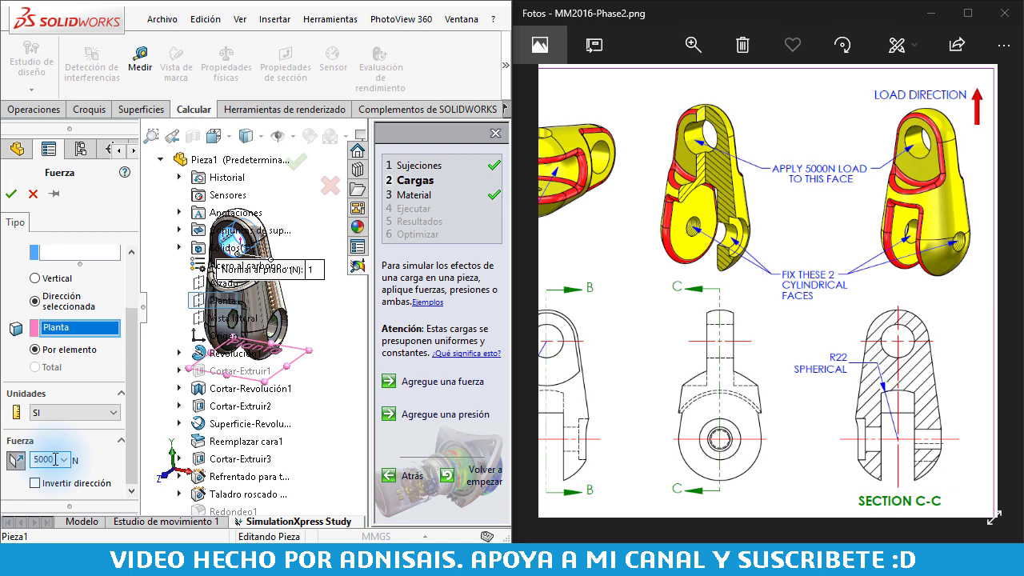
left_click(332, 387)
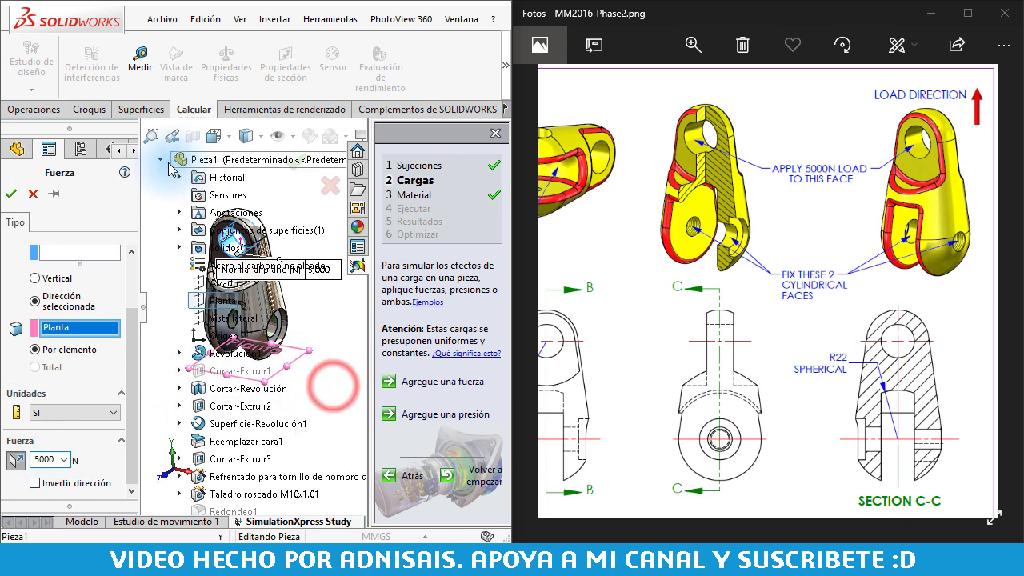
left_click(165, 159)
scroll(220, 228, "down", 5)
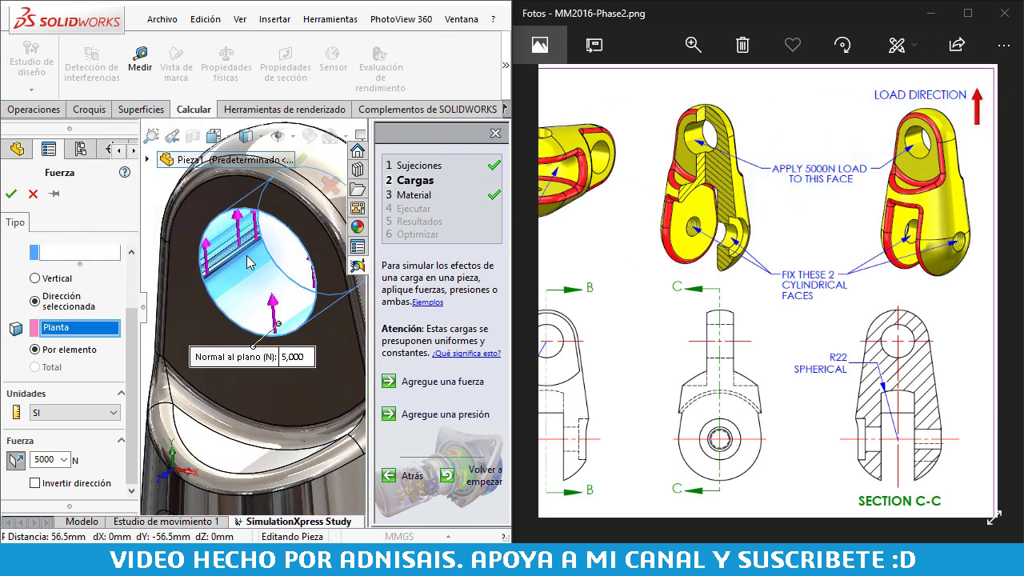
left_click(8, 195)
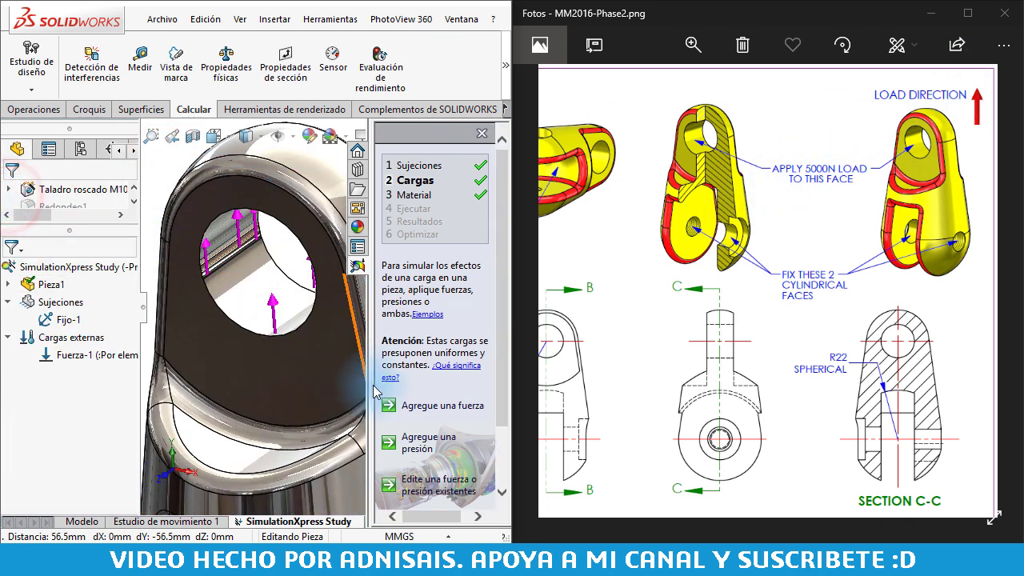
scroll(310, 384, "up", 2)
scroll(311, 384, "up", 4)
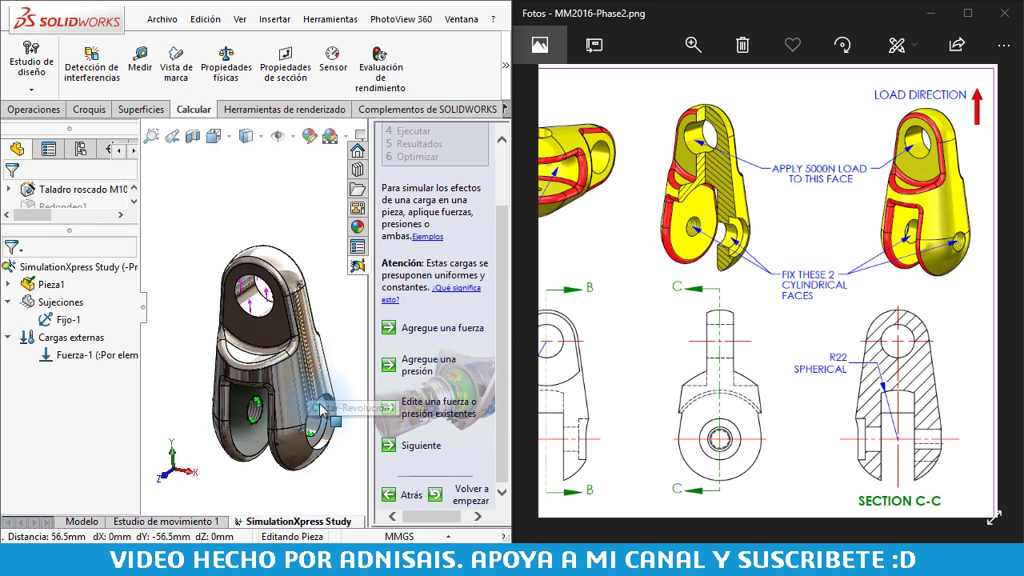
Keep Acero al carbono no aleado and run the study, giving a lowest factor of safety of 5.16001.
left_click(436, 452)
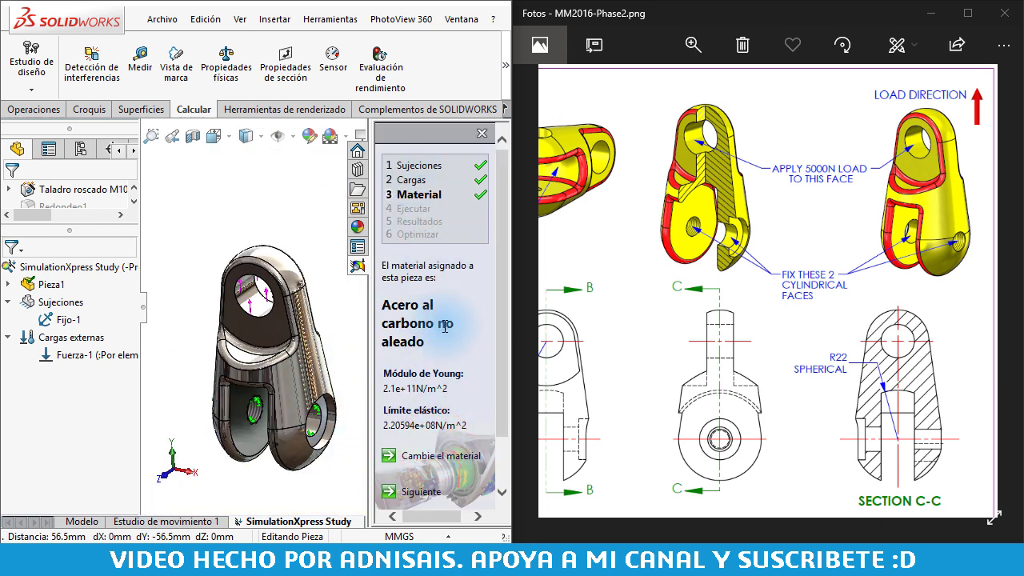
left_click_drag(502, 300, 503, 355)
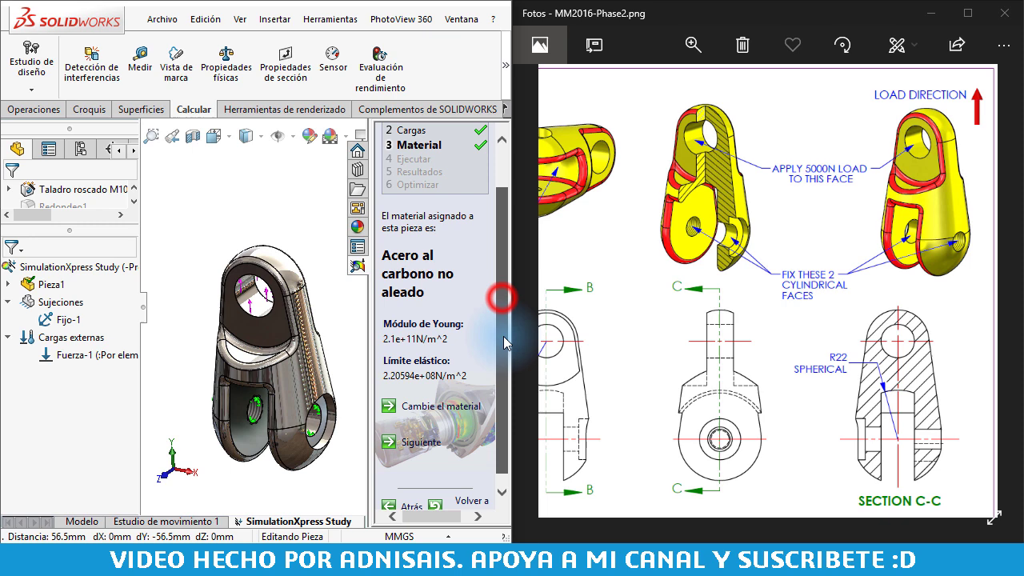
left_click(425, 438)
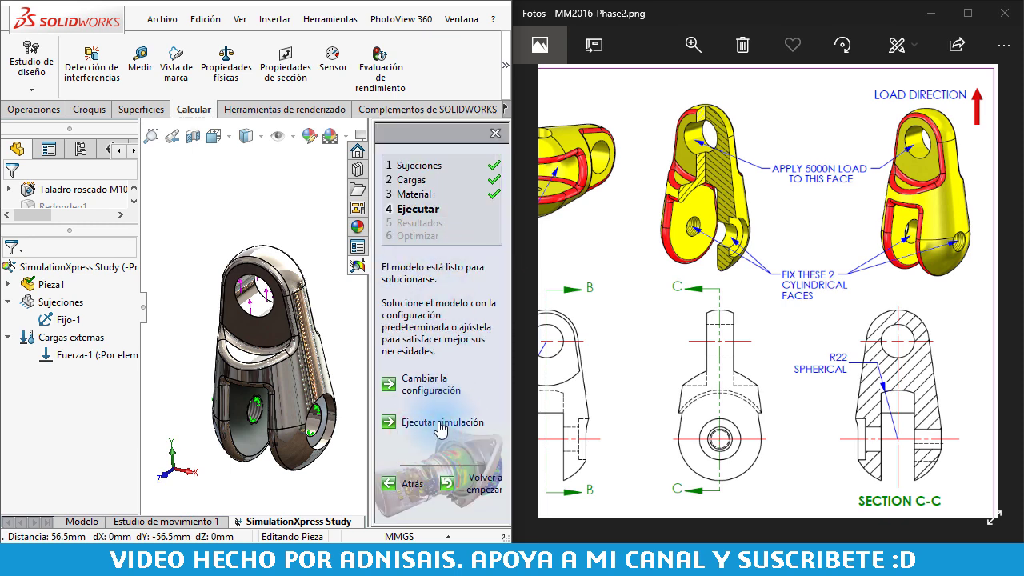
left_click(439, 425)
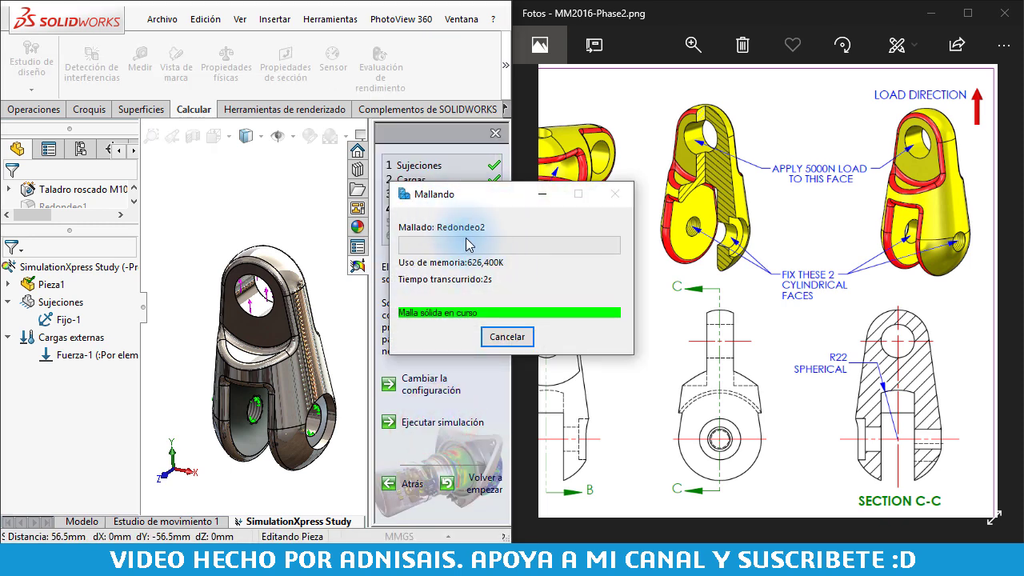
left_click(507, 336)
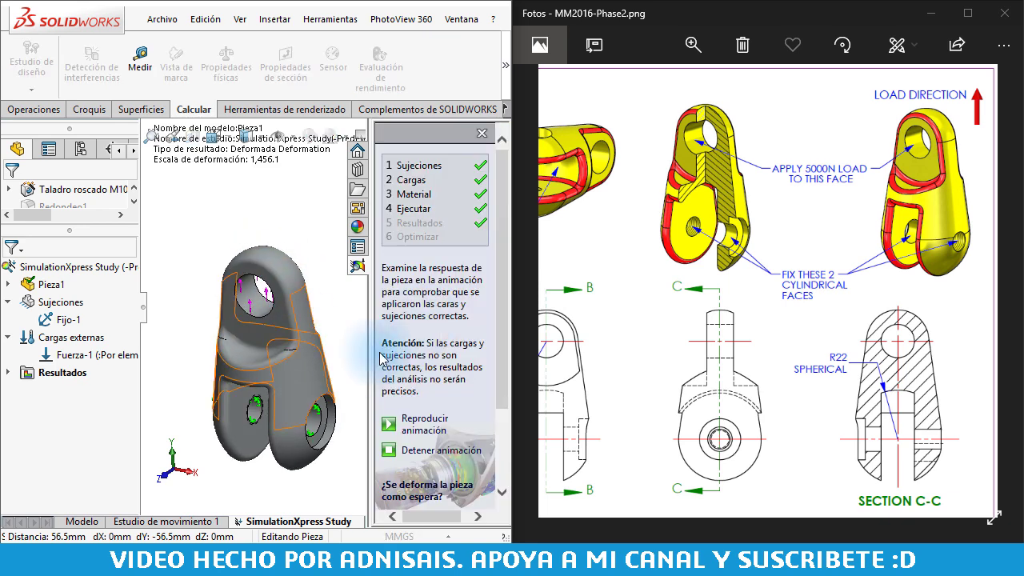
scroll(480, 372, "down", 3)
scroll(480, 365, "down", 2)
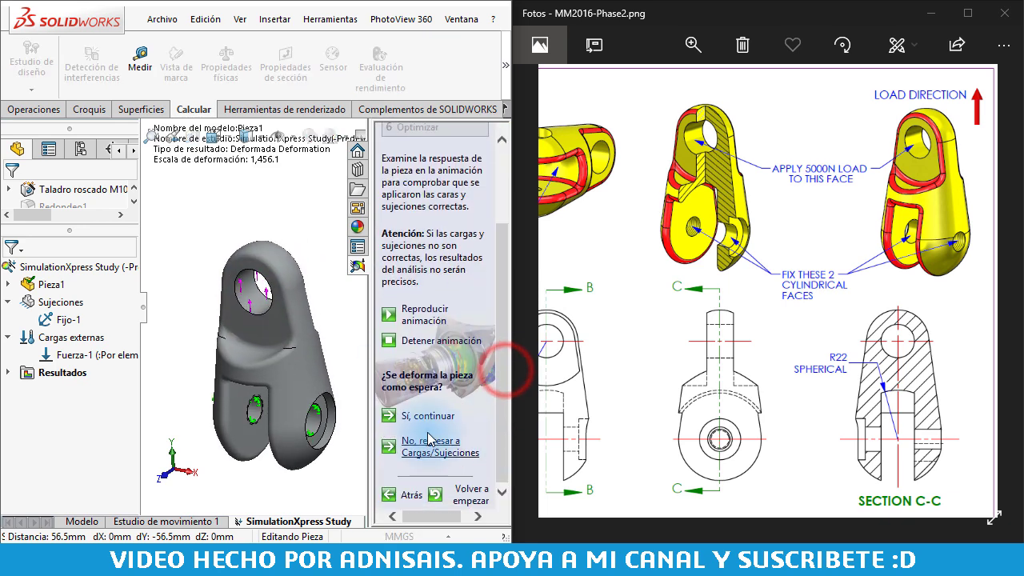
left_click(432, 415)
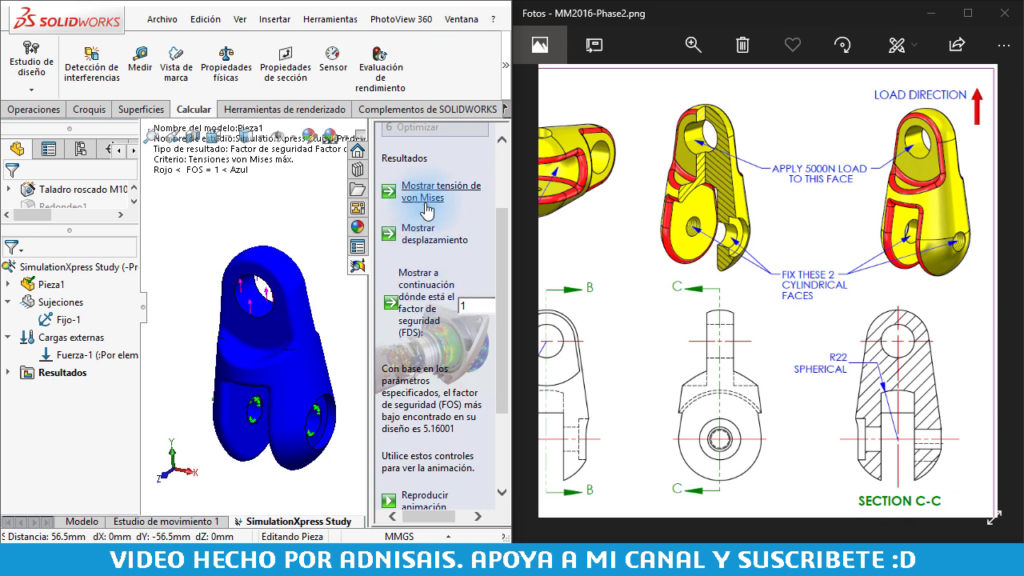
Zoom the Photos drawing and pan to Section B-B and the simulation notes.
double_click(637, 392)
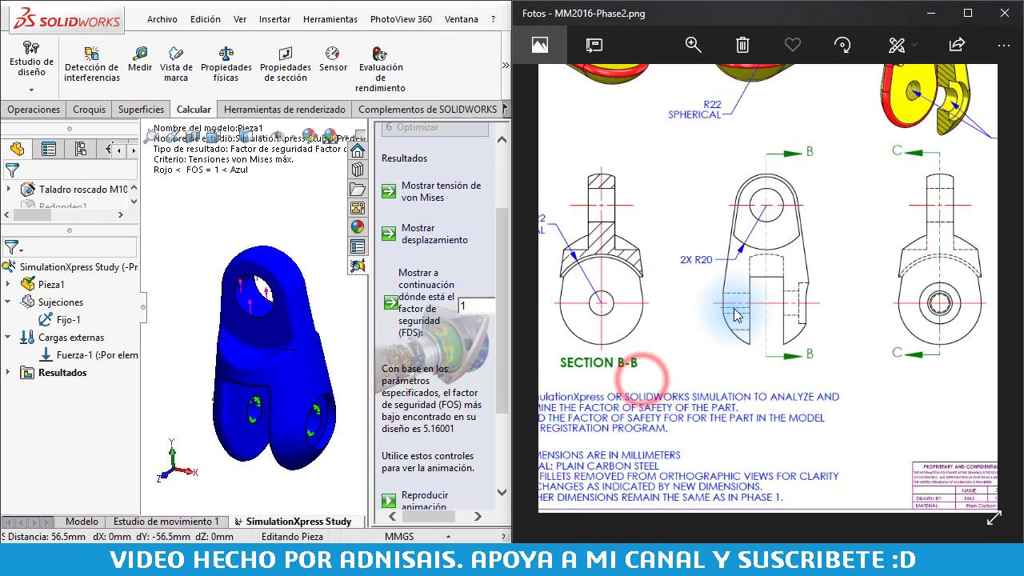
left_click_drag(645, 379, 739, 304)
left_click_drag(714, 425, 692, 432)
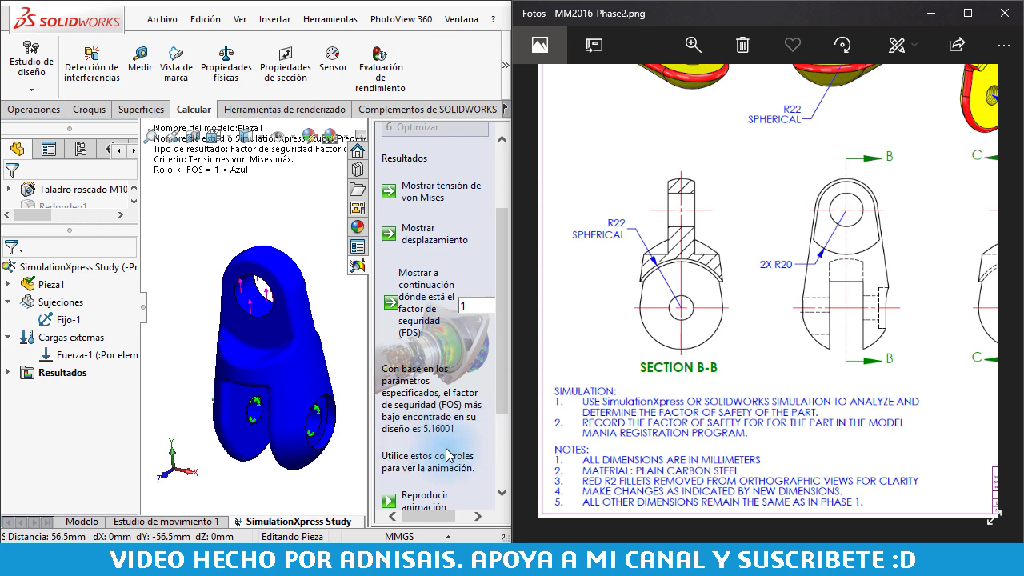
Return to SOLIDWORKS and maximize its window to fill the screen.
left_click(322, 232)
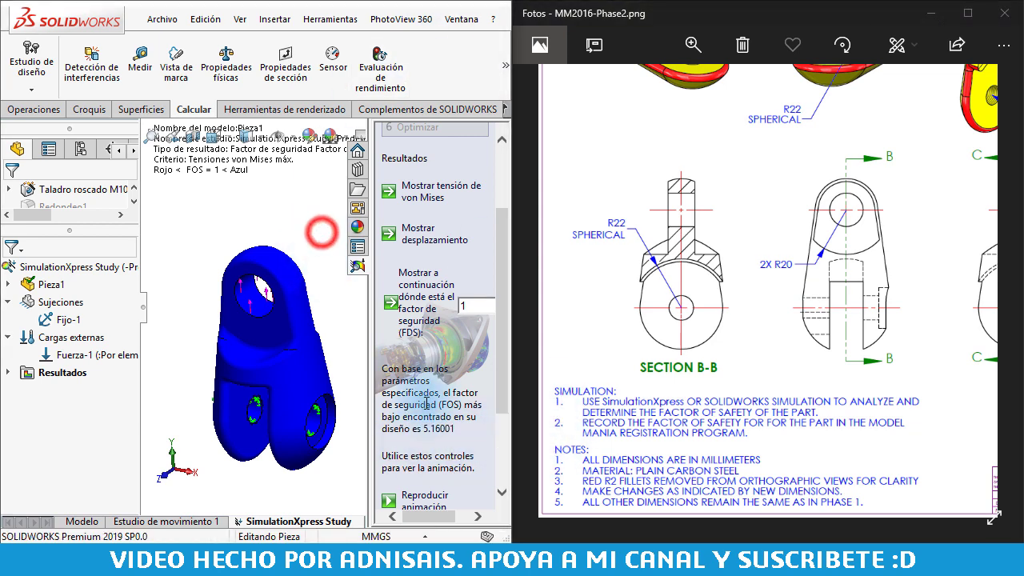
left_click(272, 226)
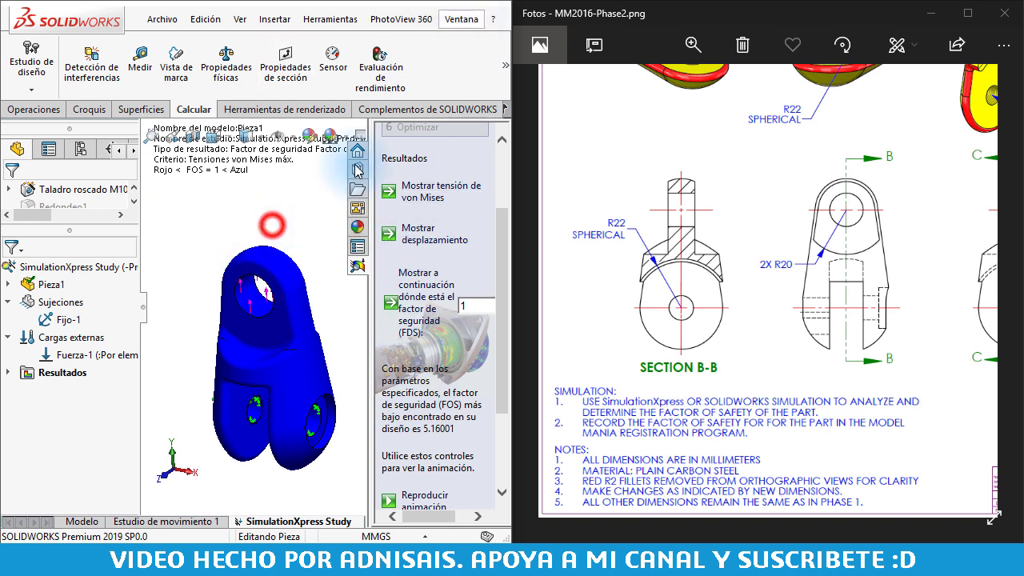
double_click(100, 26)
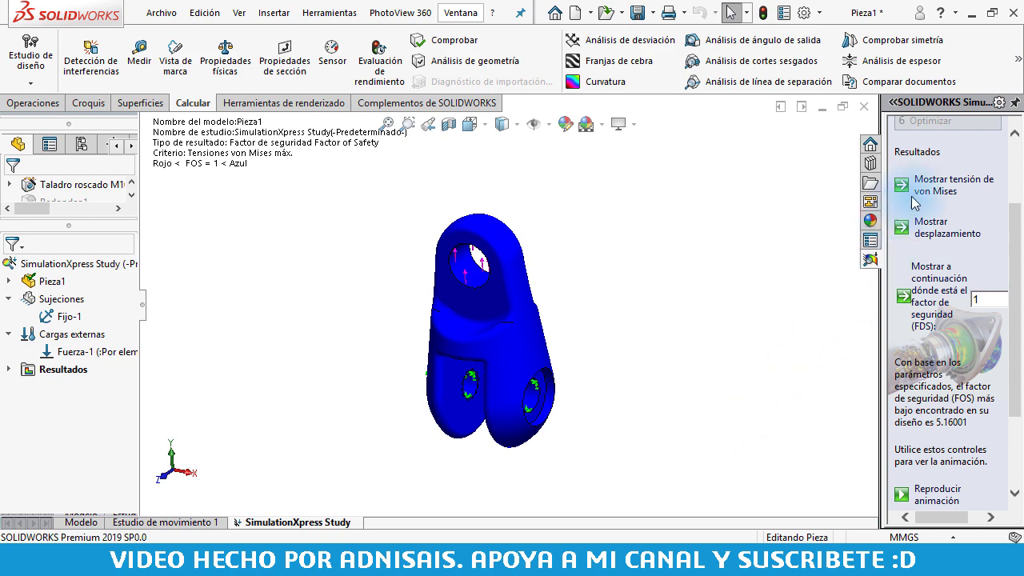
Show the von Mises plot (max 4.275e+07 N/m^2, yield 2.206e+08) and play its animation.
left_click(937, 190)
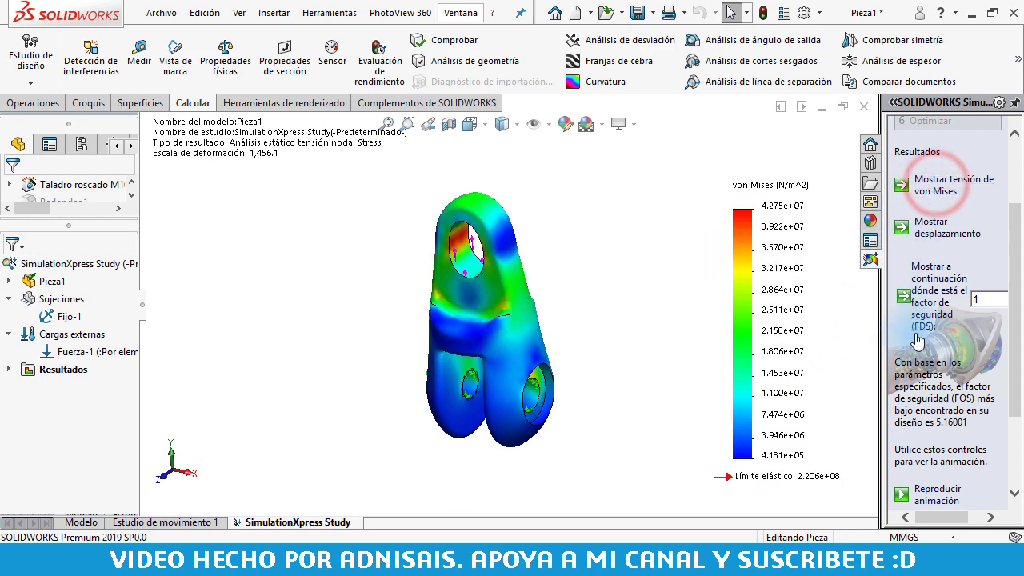
scroll(975, 382, "down", 3)
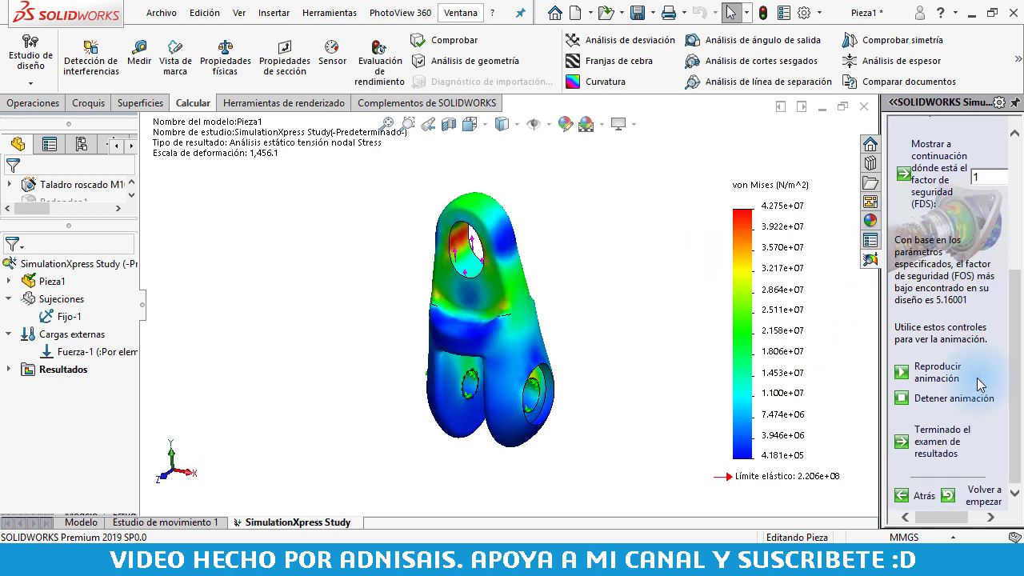
left_click(927, 372)
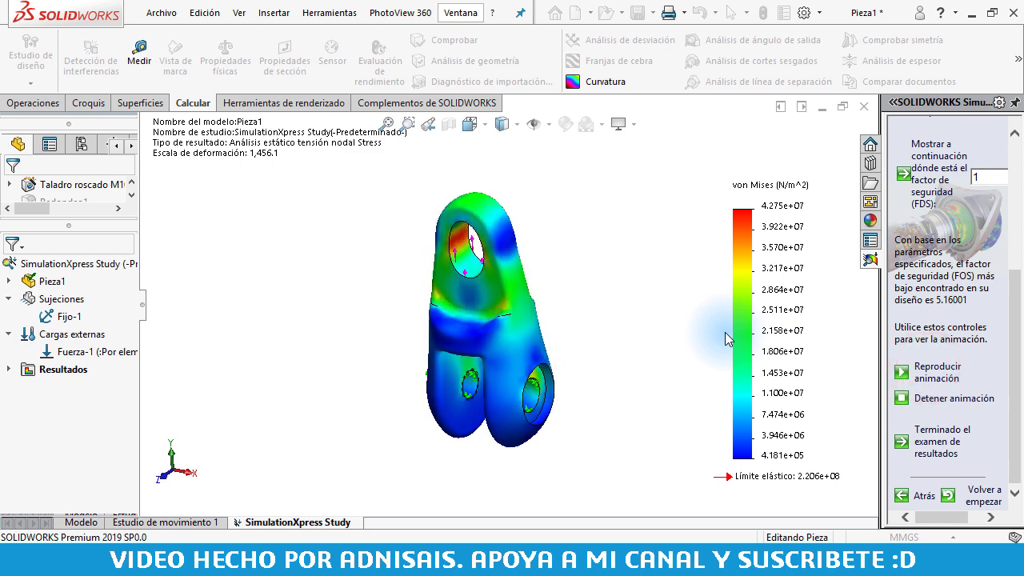